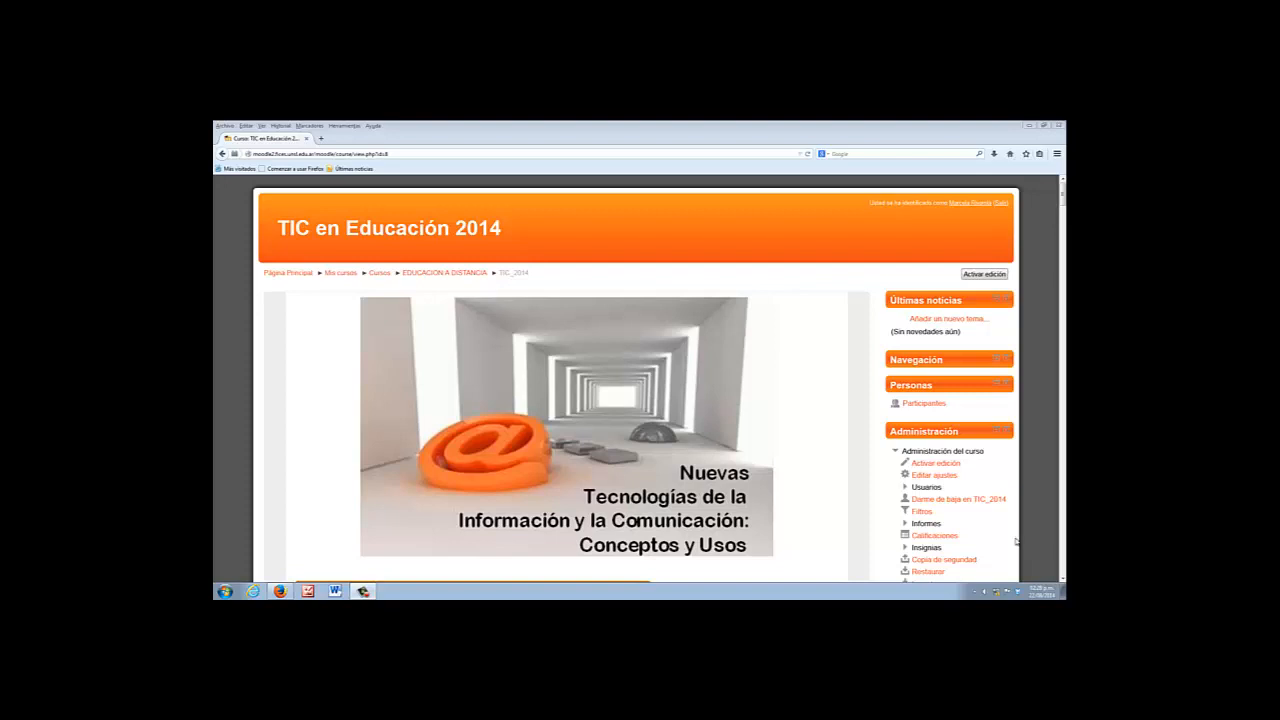
# - Turn on course editing and add a Cuestionario activity to Módulo 1: Educación a Distancia: Conceptos Básicos
pyautogui.click(977, 275)
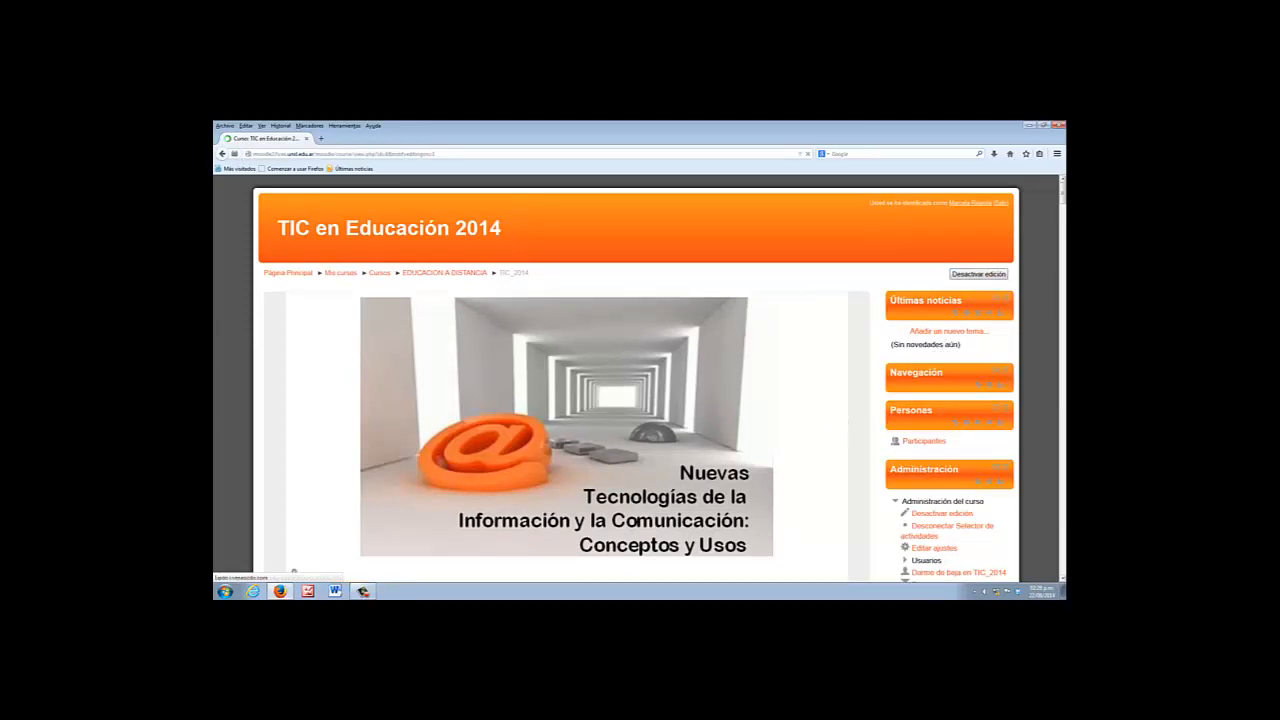
pyautogui.scroll(-5, 636, 378)
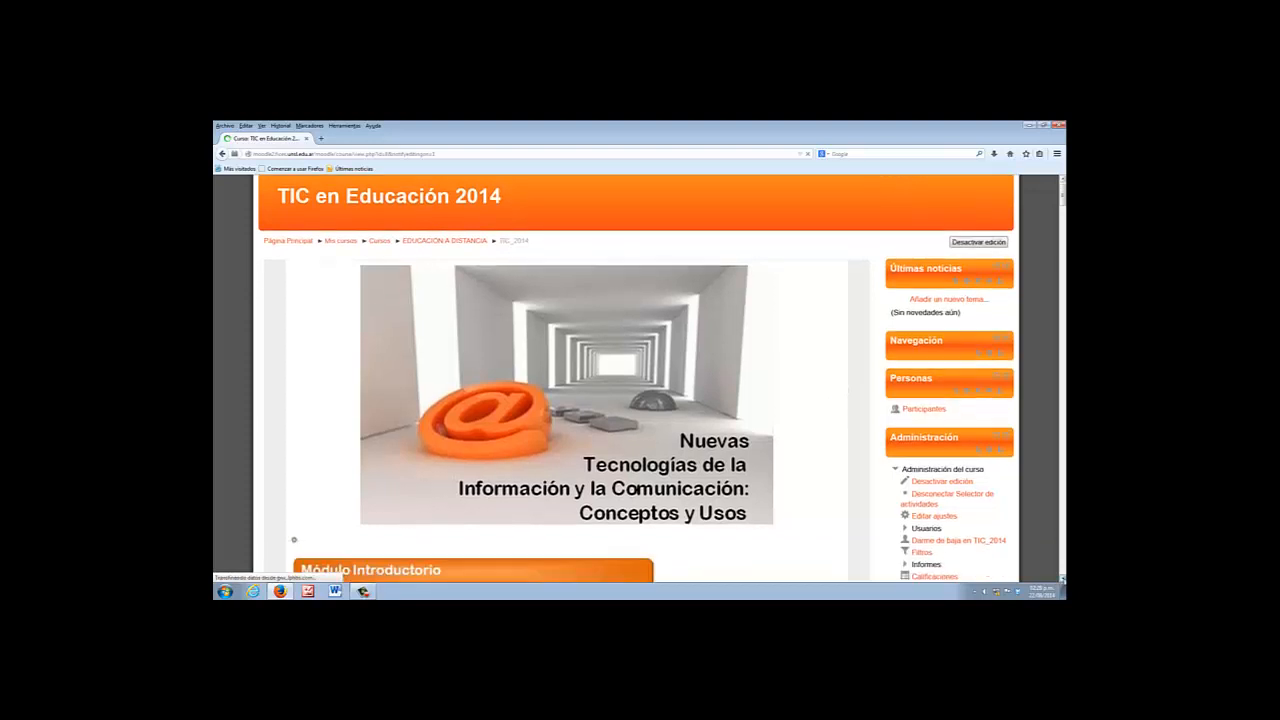
pyautogui.scroll(-3, 636, 378)
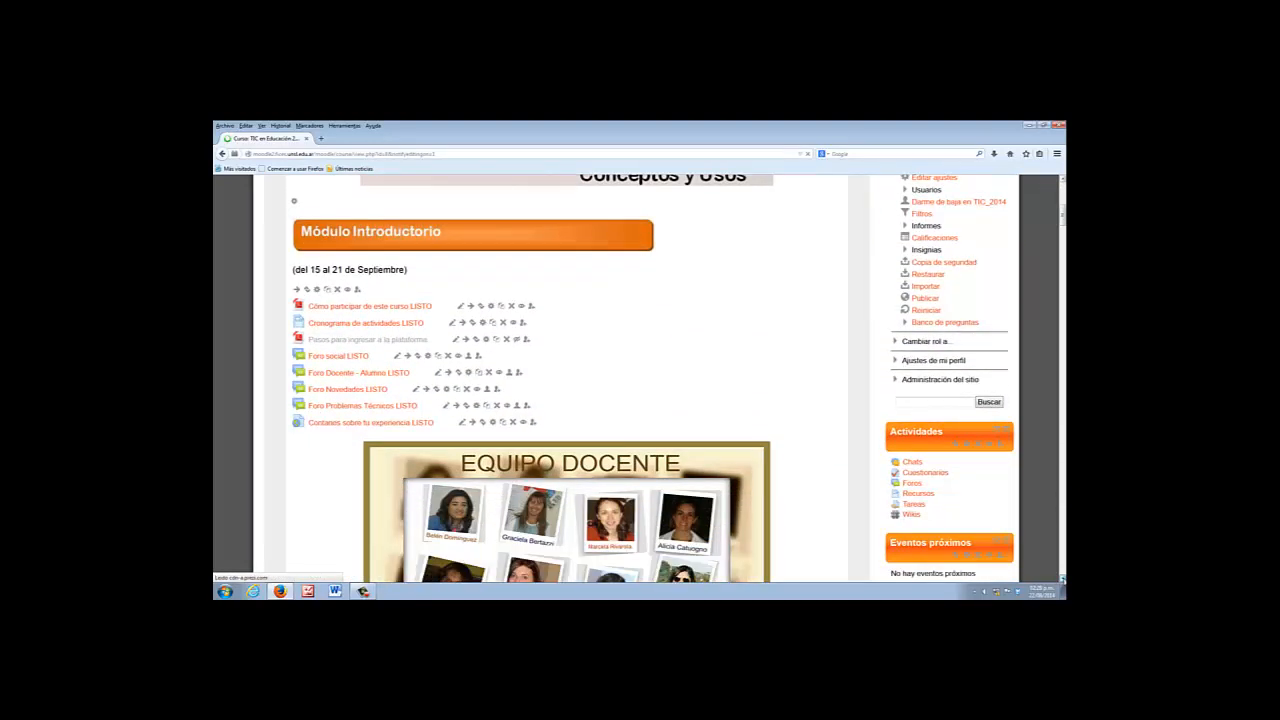
pyautogui.scroll(-1, 636, 378)
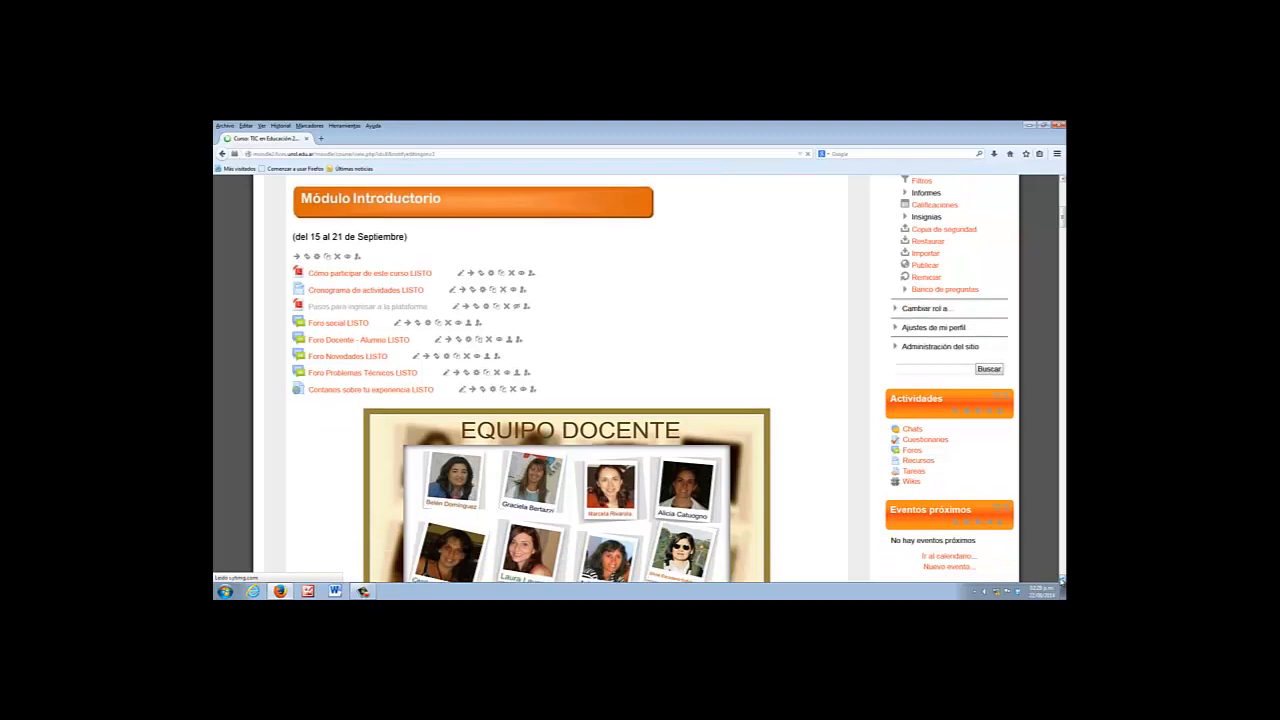
pyautogui.scroll(-8, 636, 378)
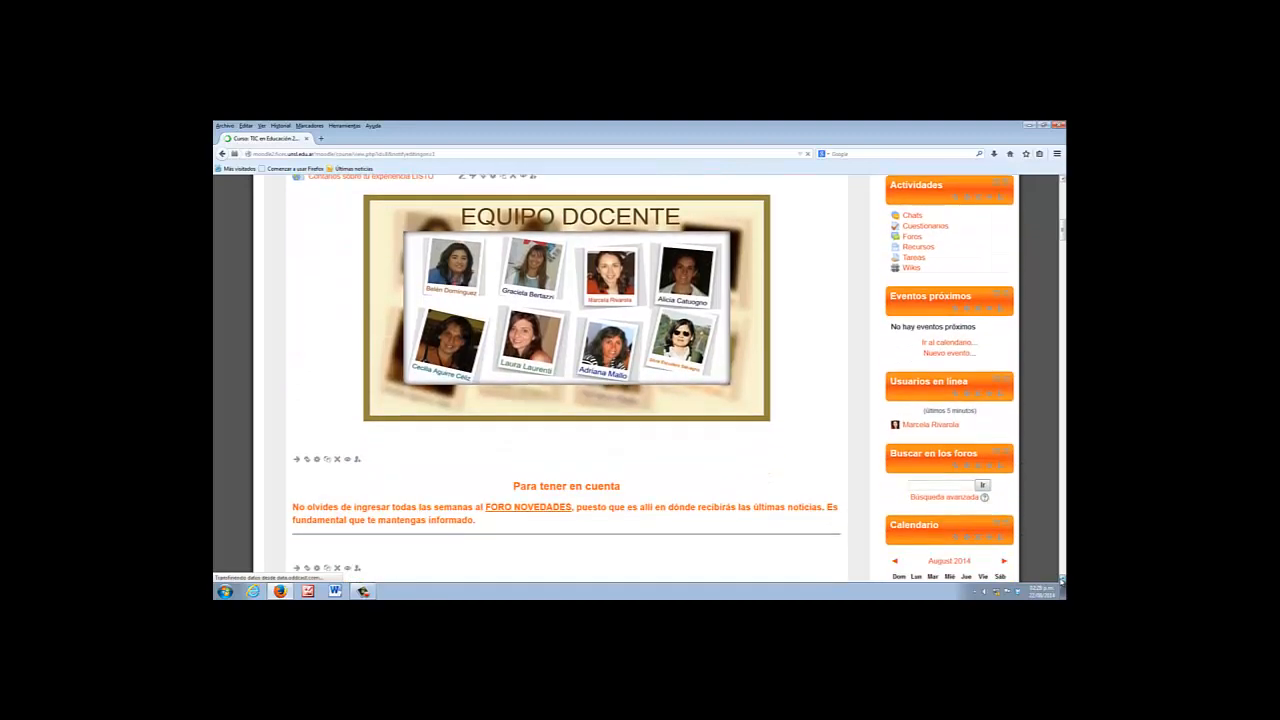
pyautogui.scroll(-4, 790, 486)
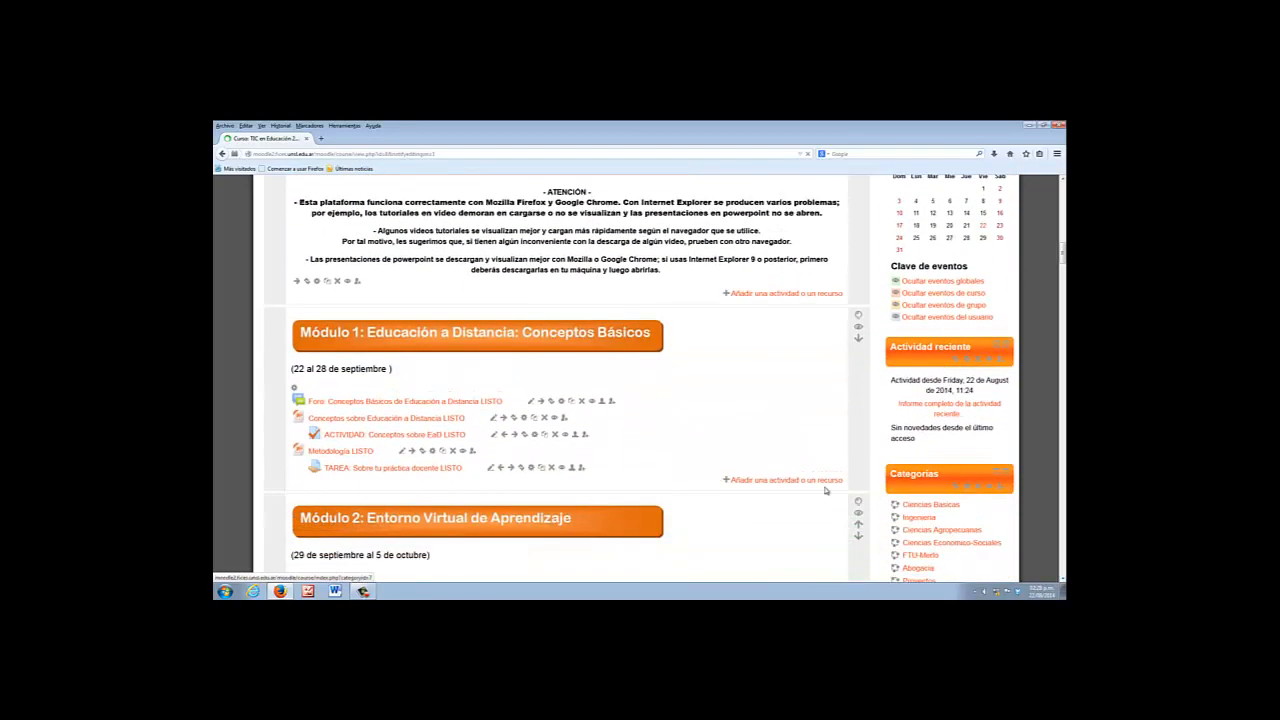
pyautogui.click(790, 483)
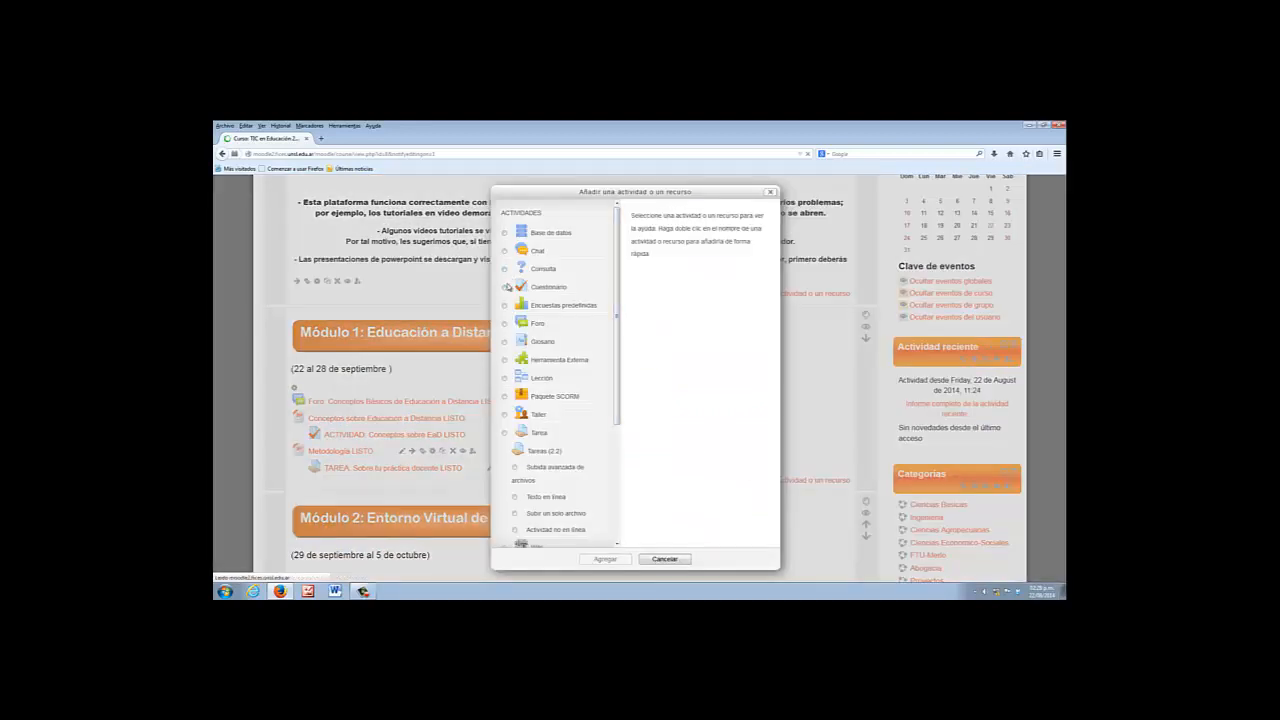
pyautogui.click(505, 289)
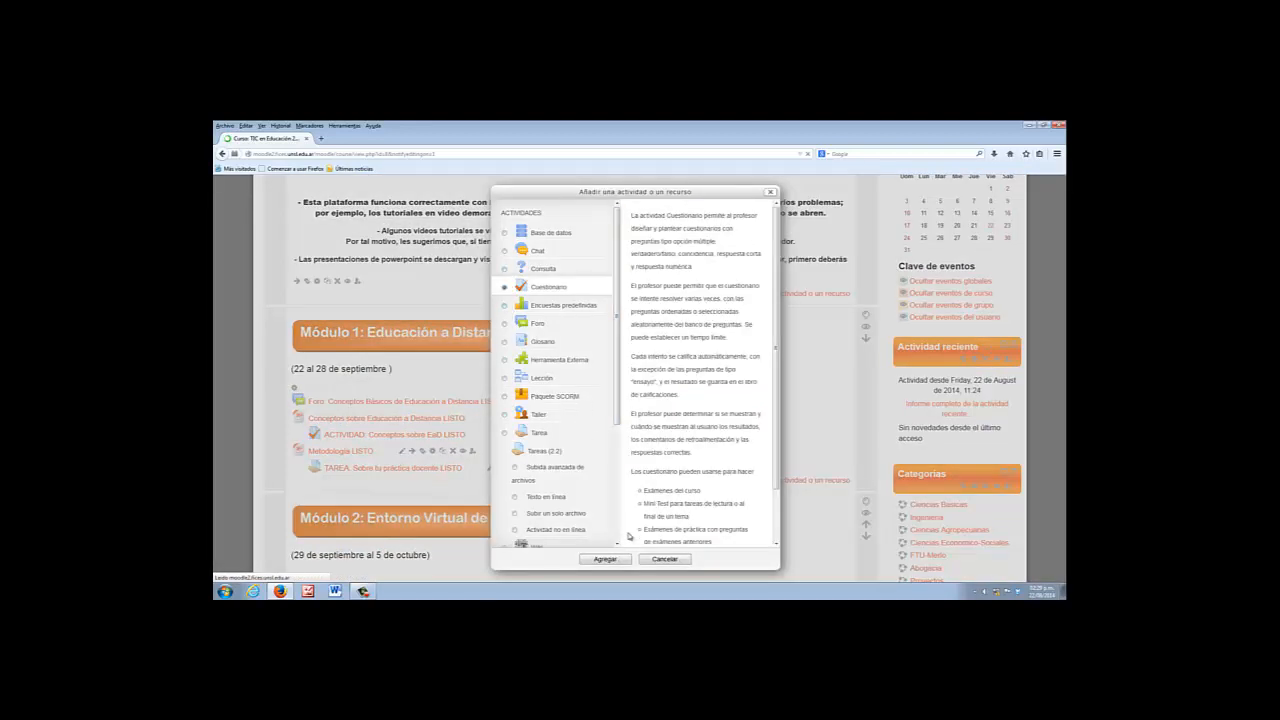
pyautogui.click(610, 561)
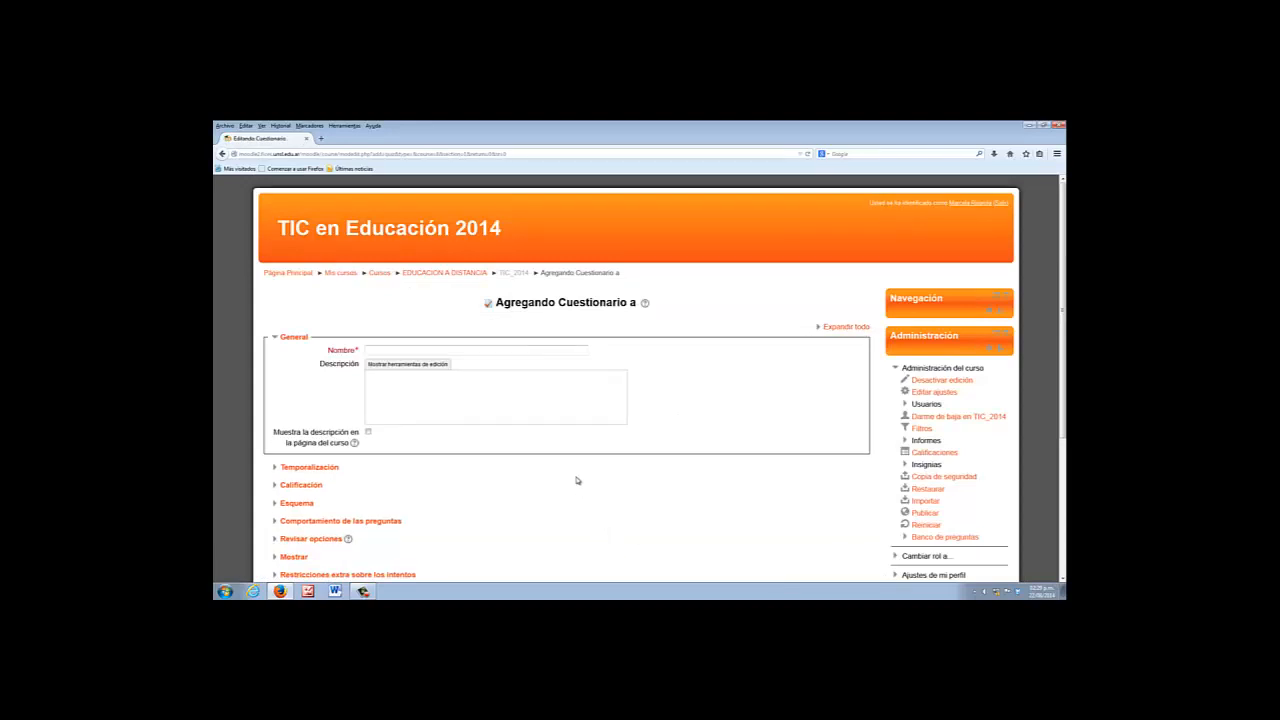
# - Name the quiz "Ejercicio 1" and enter the description "Leer el texto y elegir la opción más apropiada."
pyautogui.click(479, 350)
pyautogui.write('Ejercicio 1')
pyautogui.click(475, 384)
pyautogui.write('Le')
pyautogui.write('er el text')
pyautogui.write('o y')
pyautogui.write(' c')
pyautogui.write('elegir la opci')
pyautogui.write('ón más apro')
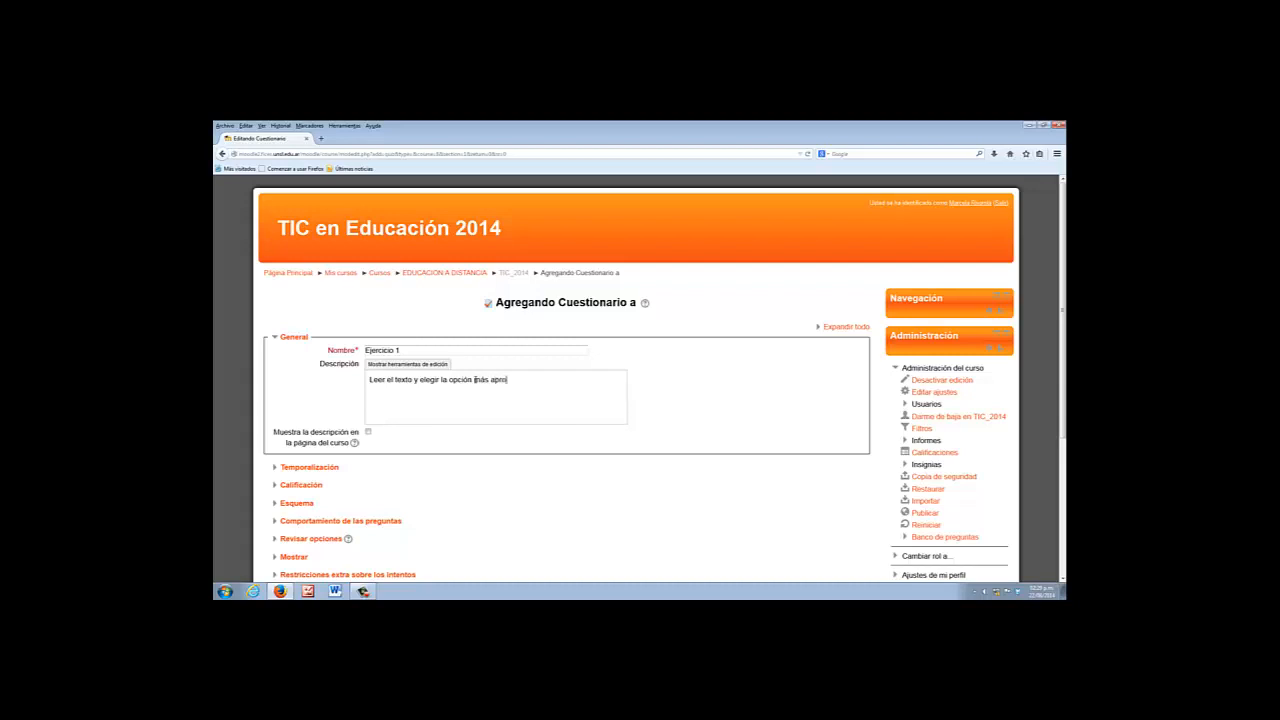
pyautogui.write('piada.')
# - Expand all the quiz settings sections and set Intentos permitidos to 1 under Calificación
pyautogui.click(829, 331)
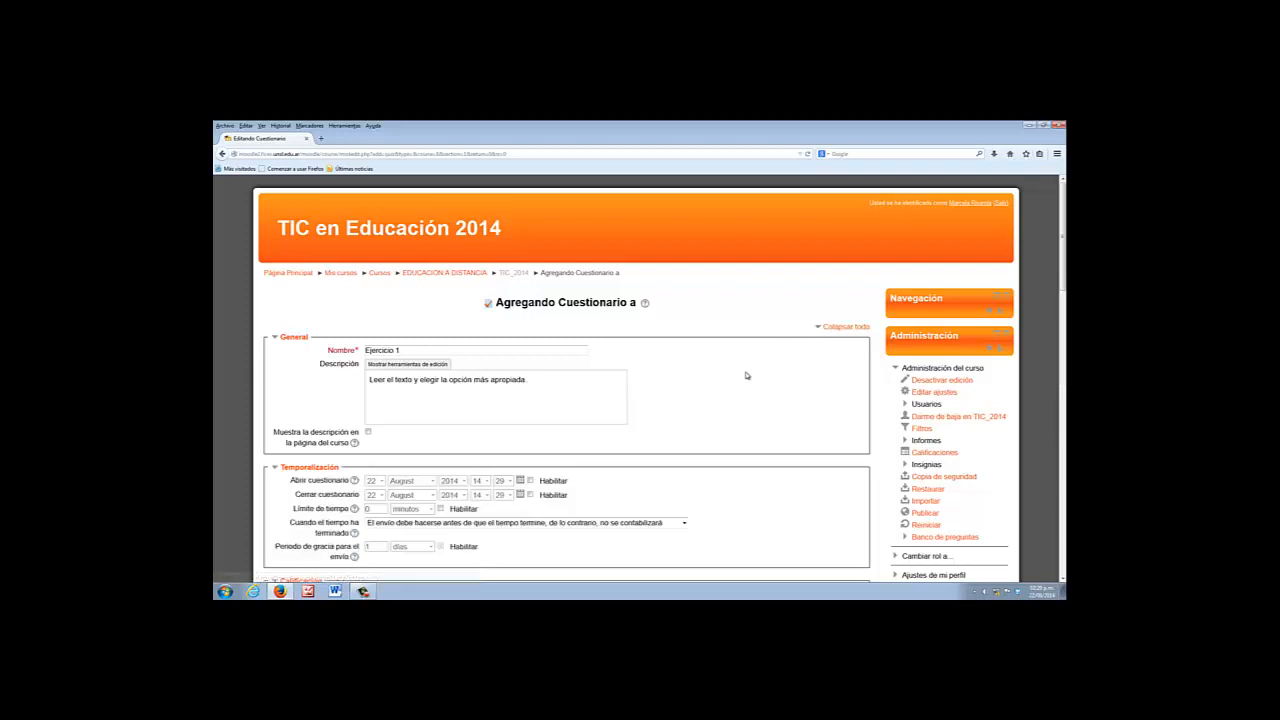
pyautogui.scroll(-1, 745, 375)
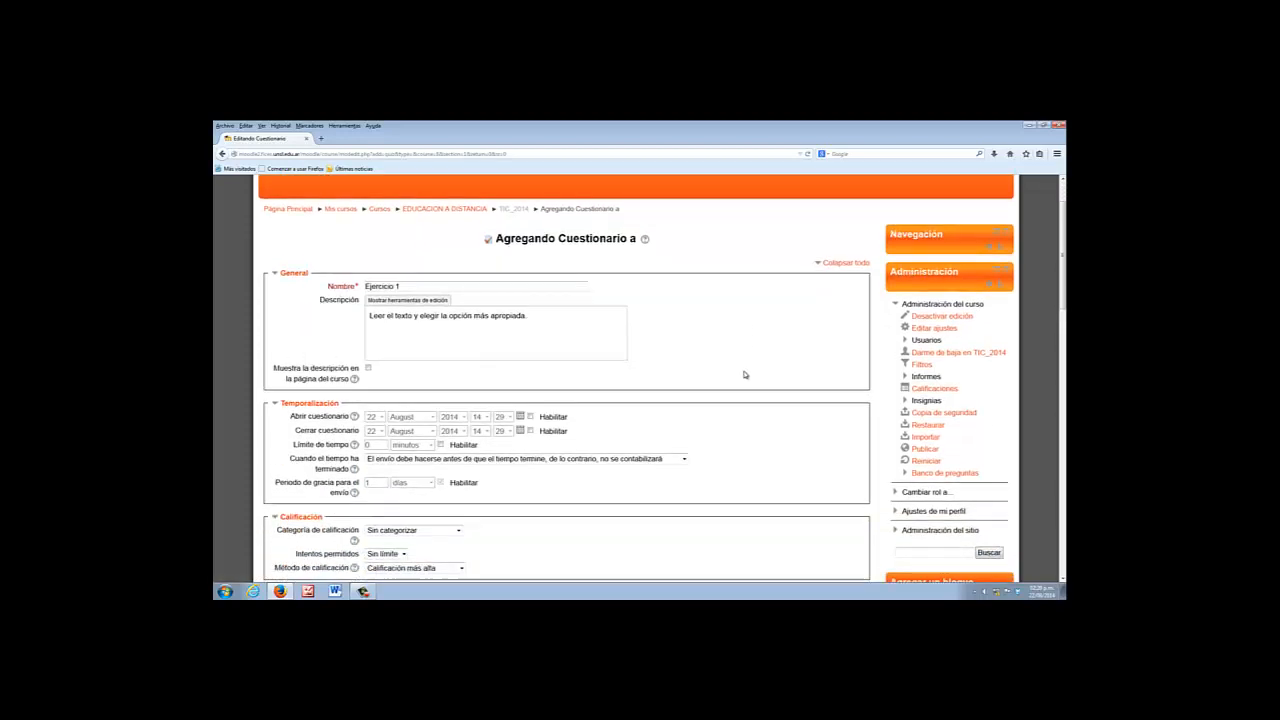
pyautogui.scroll(-1, 745, 375)
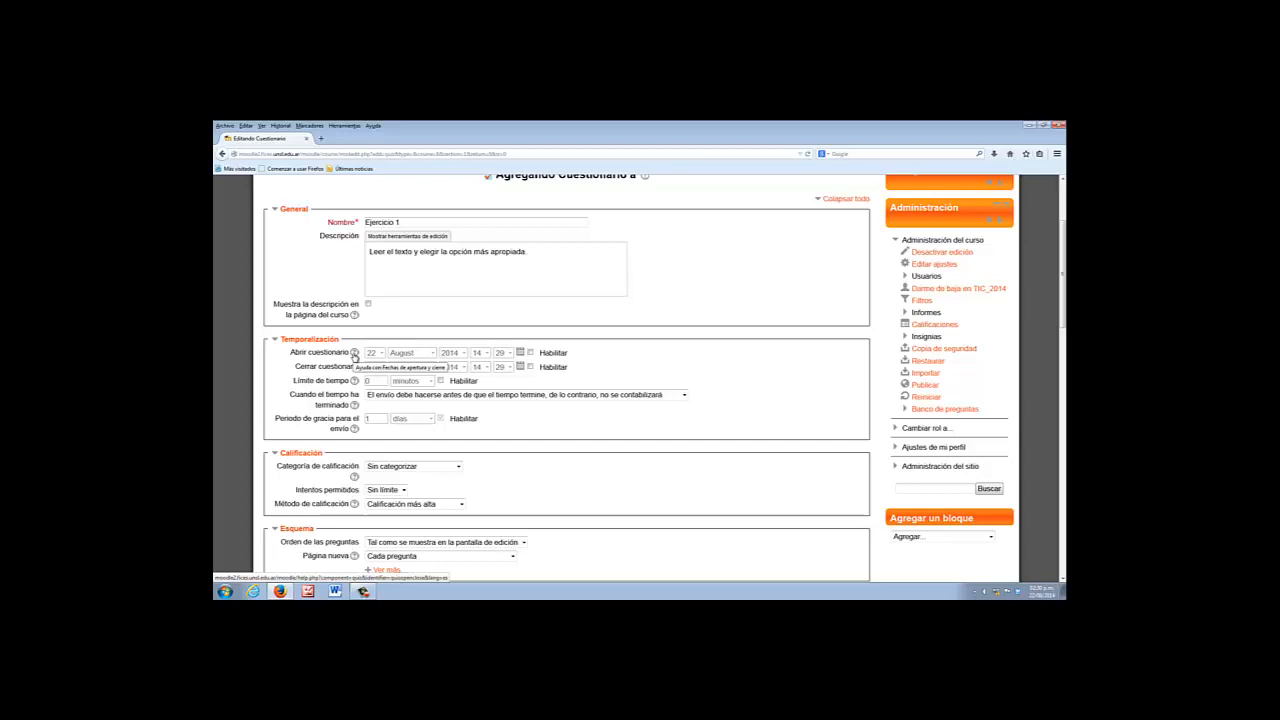
pyautogui.click(531, 354)
pyautogui.scroll(-2, 558, 374)
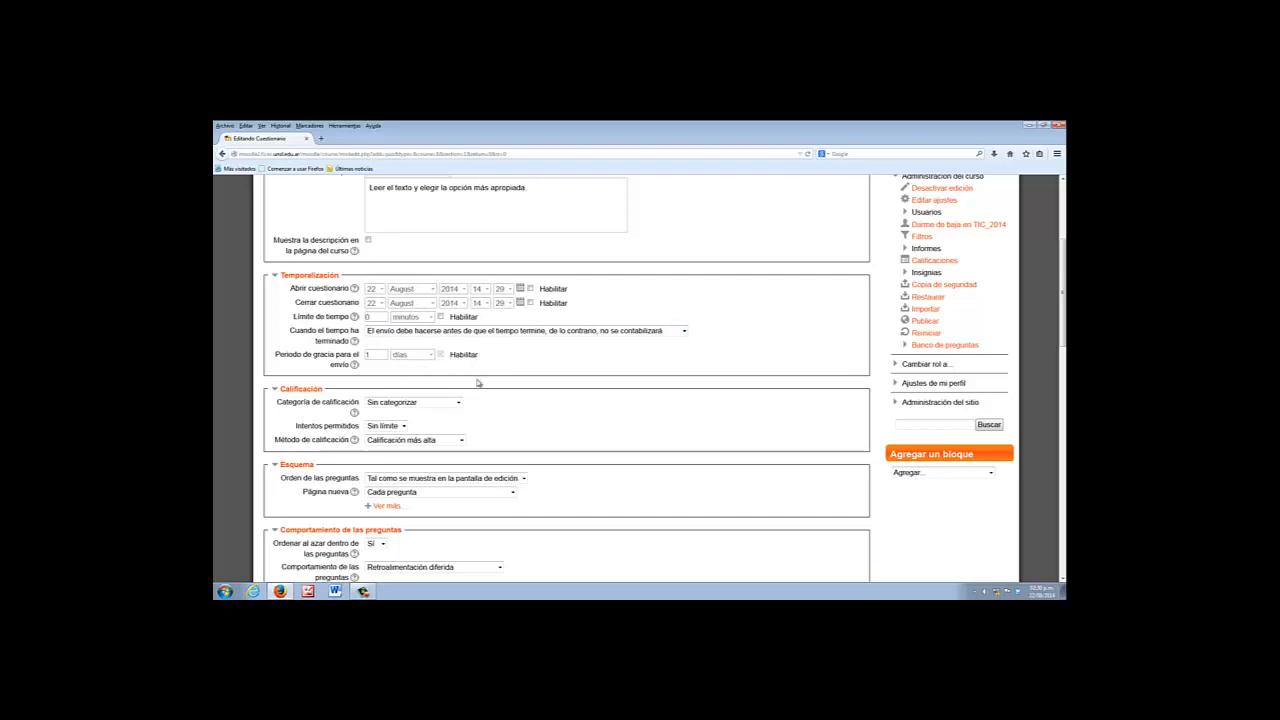
pyautogui.scroll(-1, 478, 383)
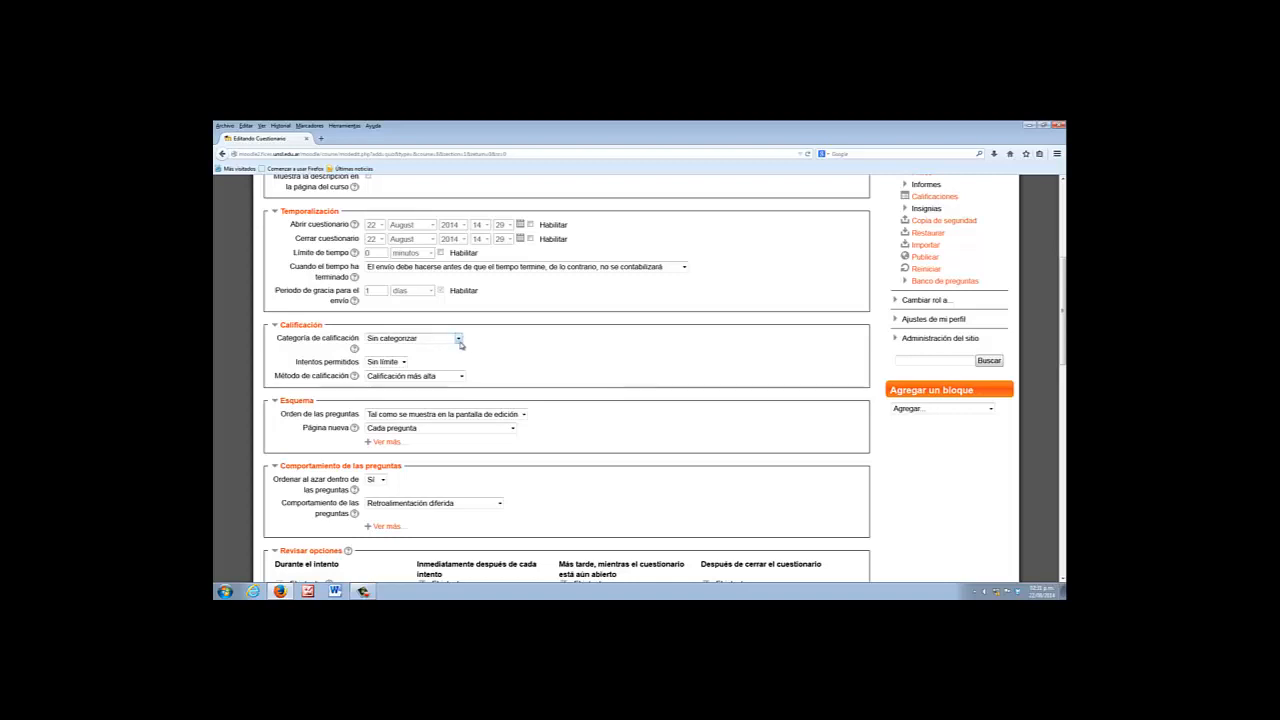
pyautogui.click(458, 339)
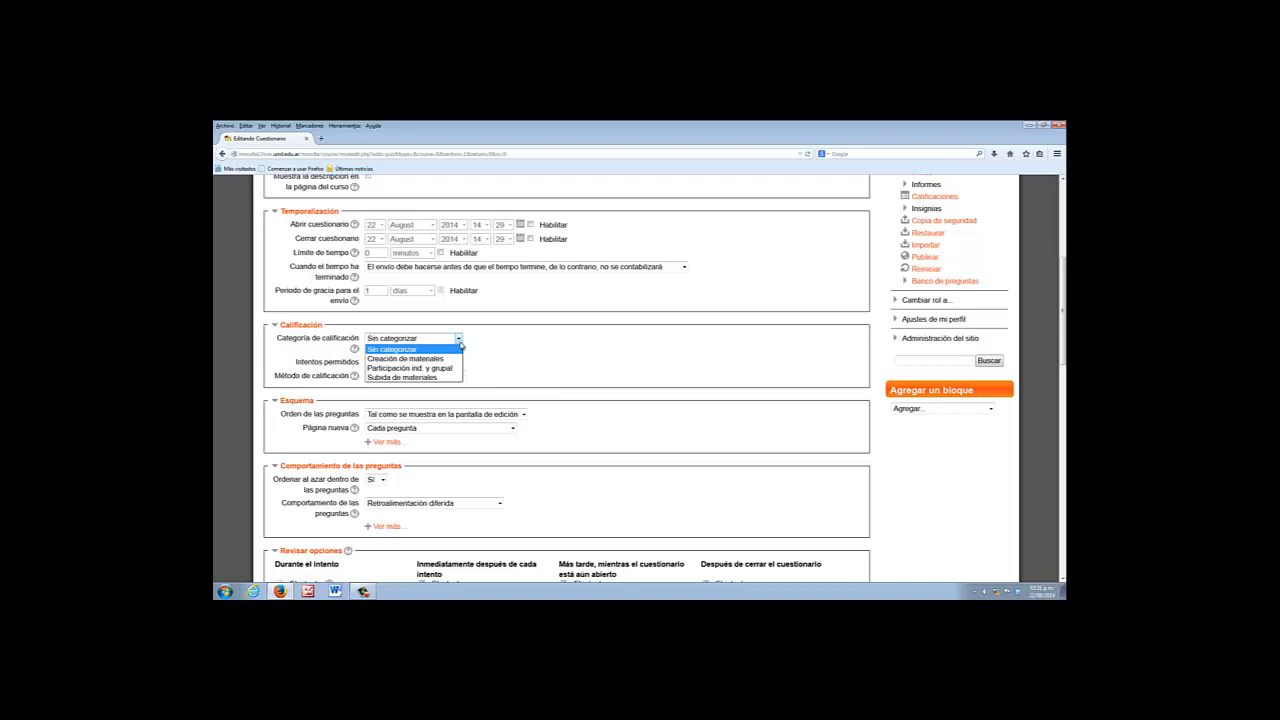
pyautogui.click(461, 345)
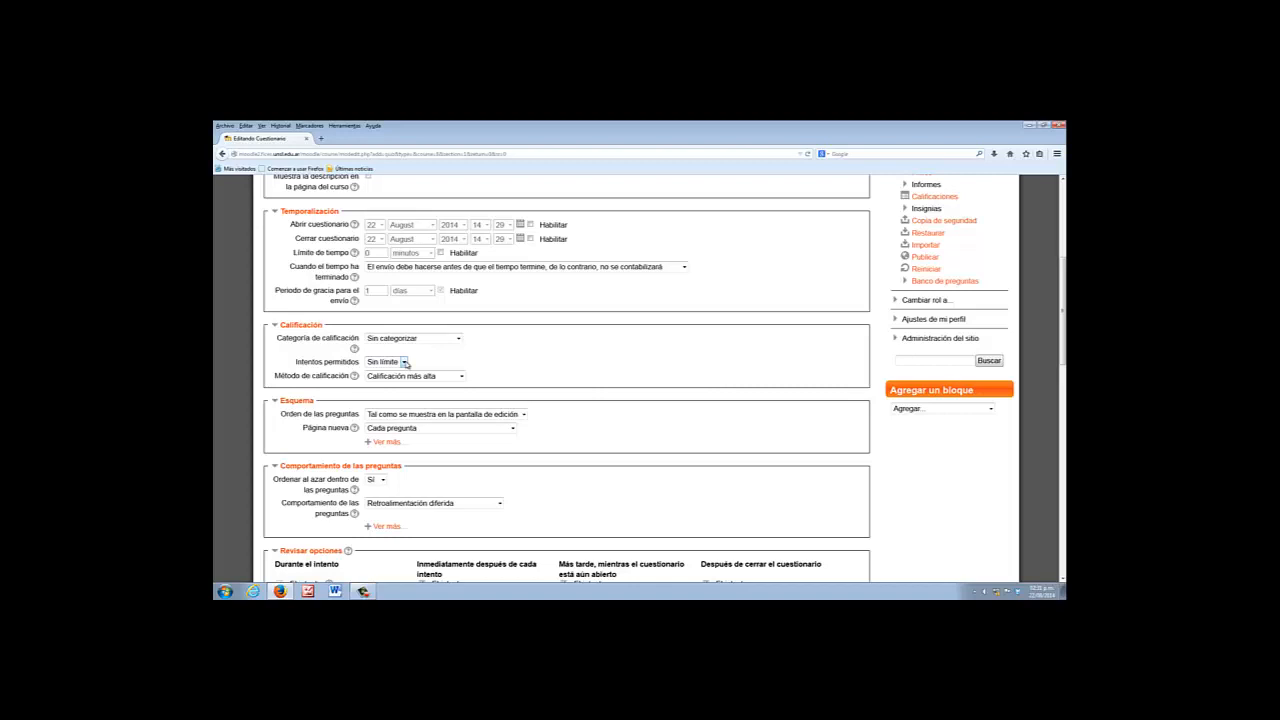
pyautogui.click(404, 362)
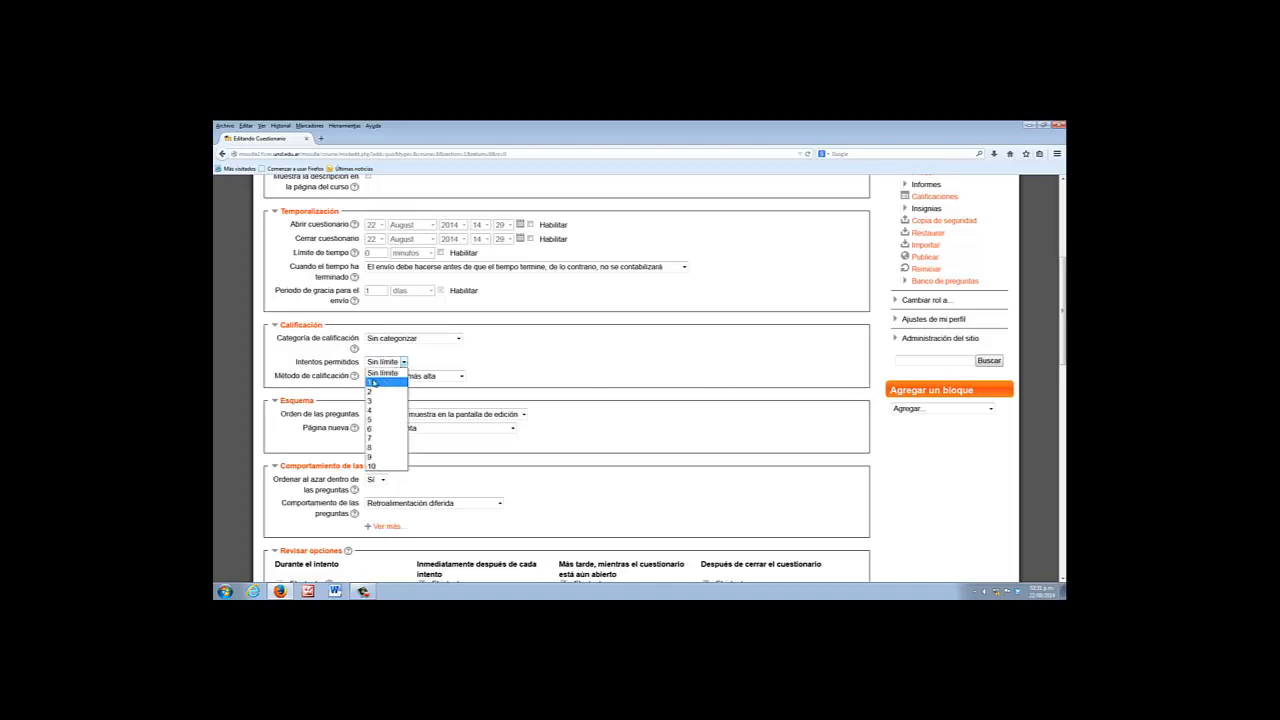
pyautogui.click(373, 384)
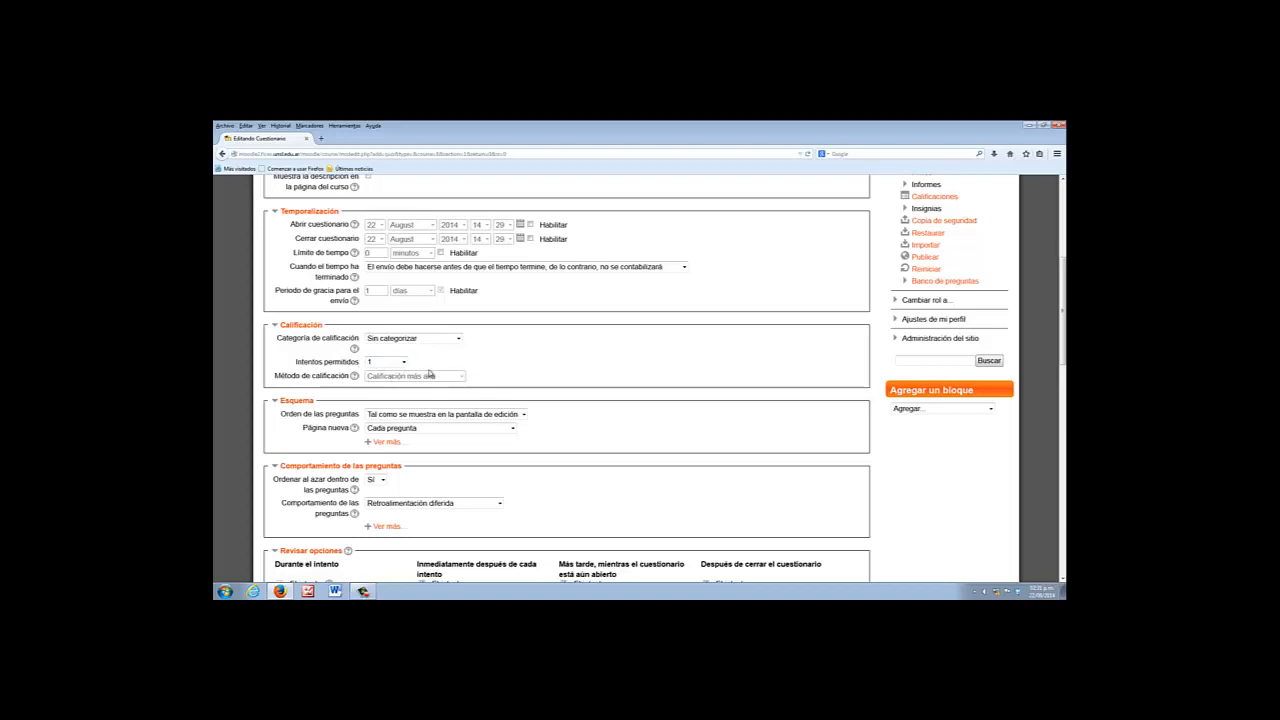
pyautogui.click(403, 363)
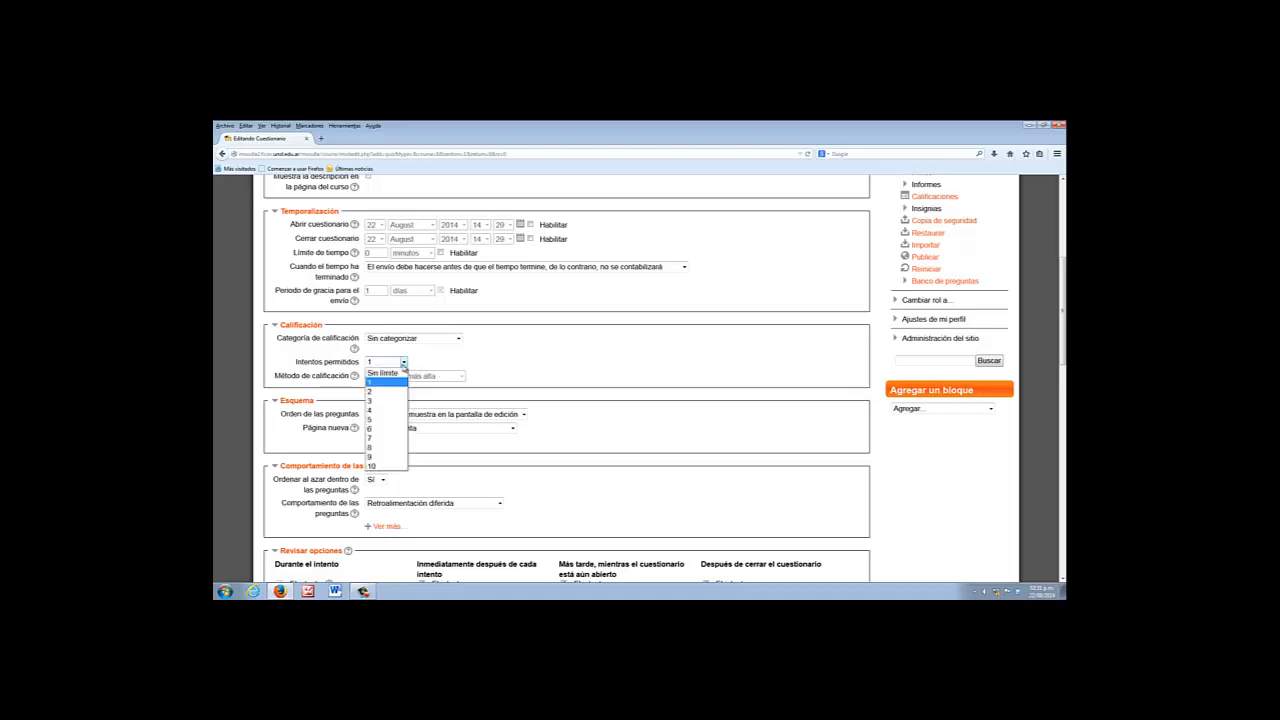
pyautogui.click(403, 364)
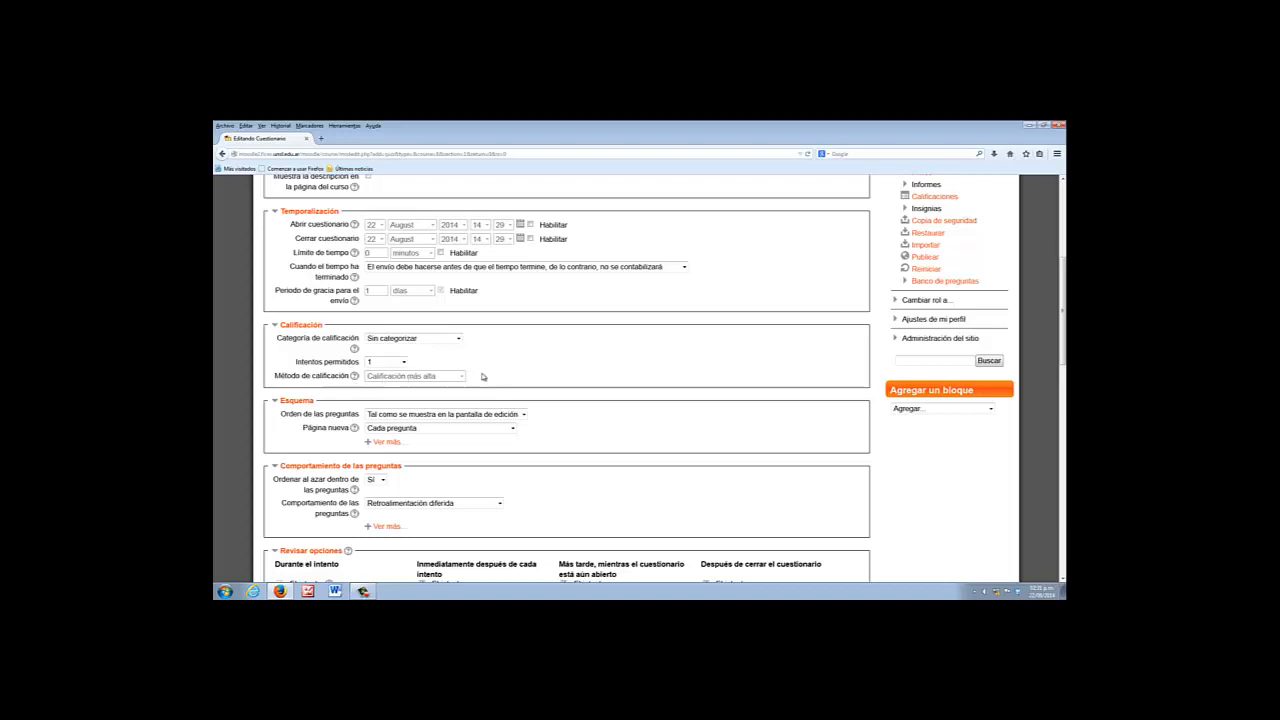
# - Check the question order choices under Esquema and set Página nueva to Cada 10 preguntas
pyautogui.scroll(-1, 482, 376)
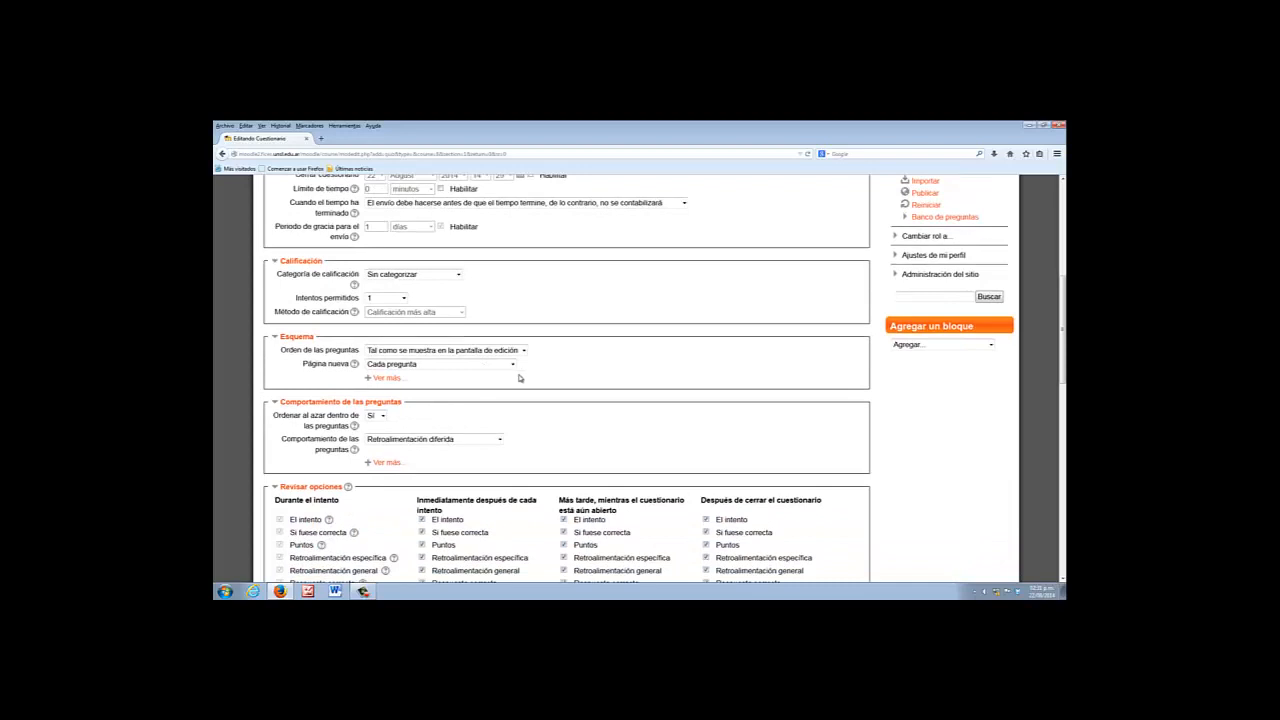
pyautogui.scroll(-1, 535, 363)
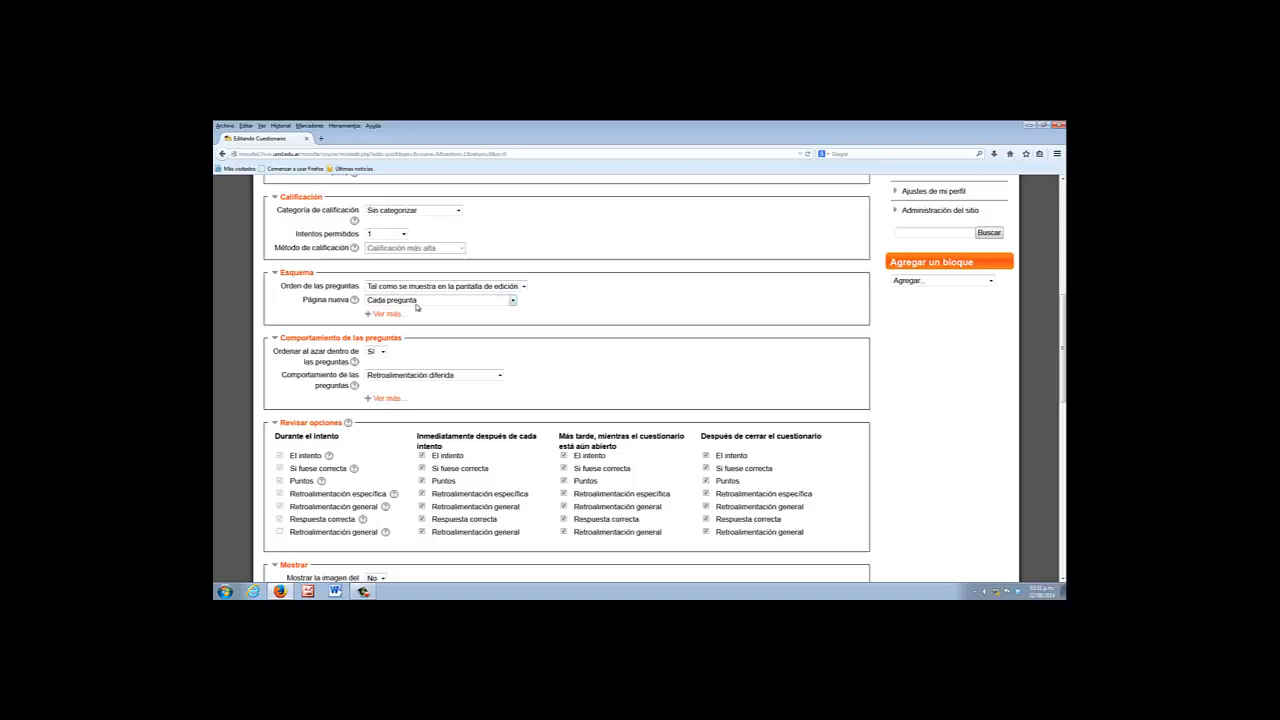
pyautogui.click(523, 288)
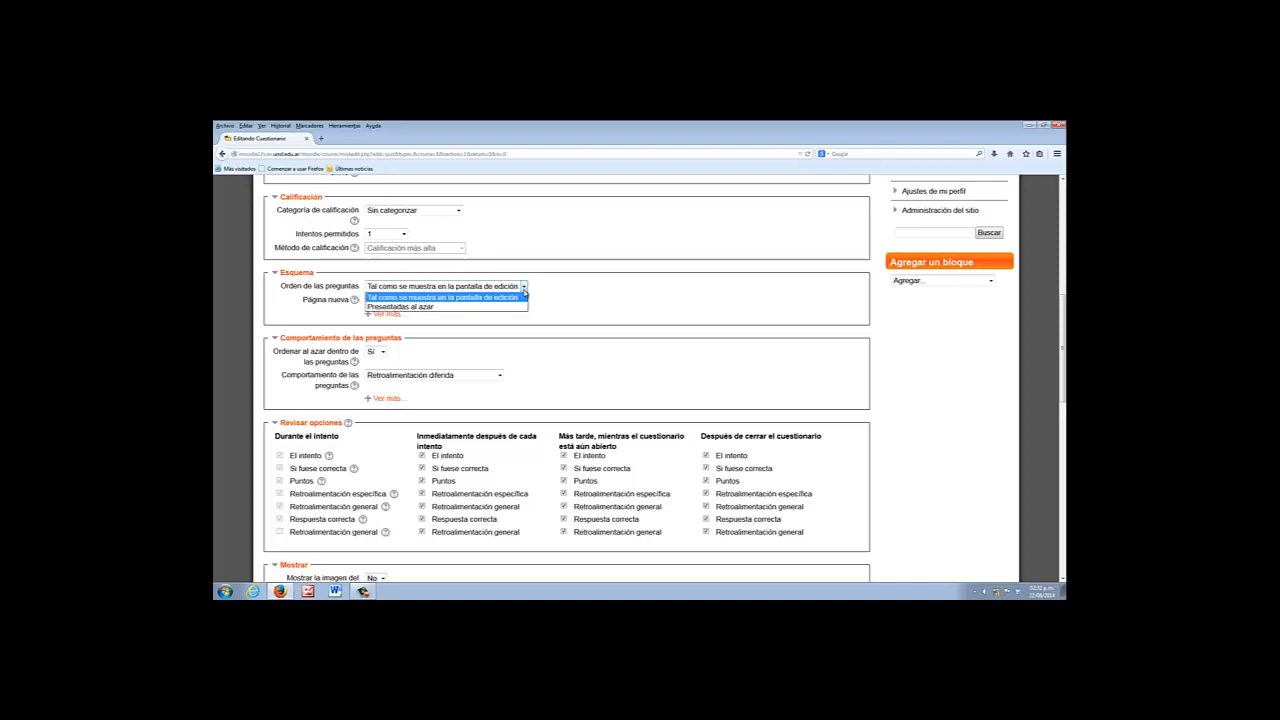
pyautogui.click(523, 289)
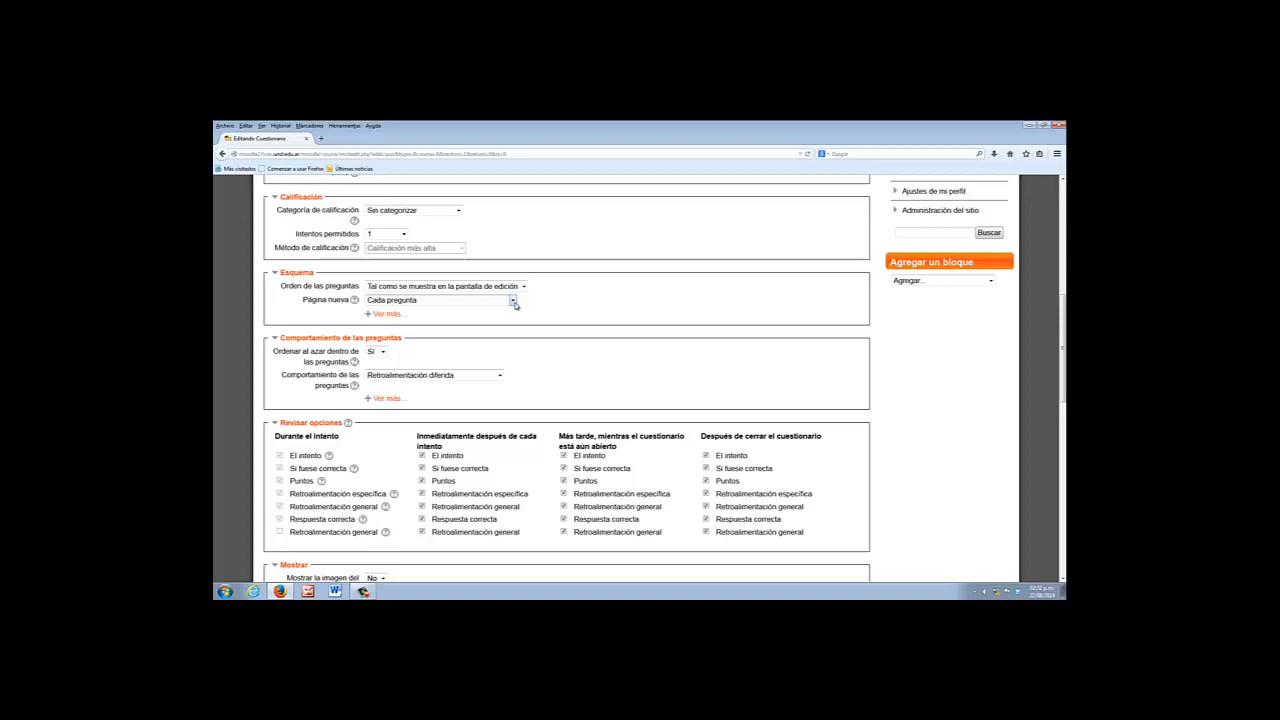
pyautogui.click(513, 301)
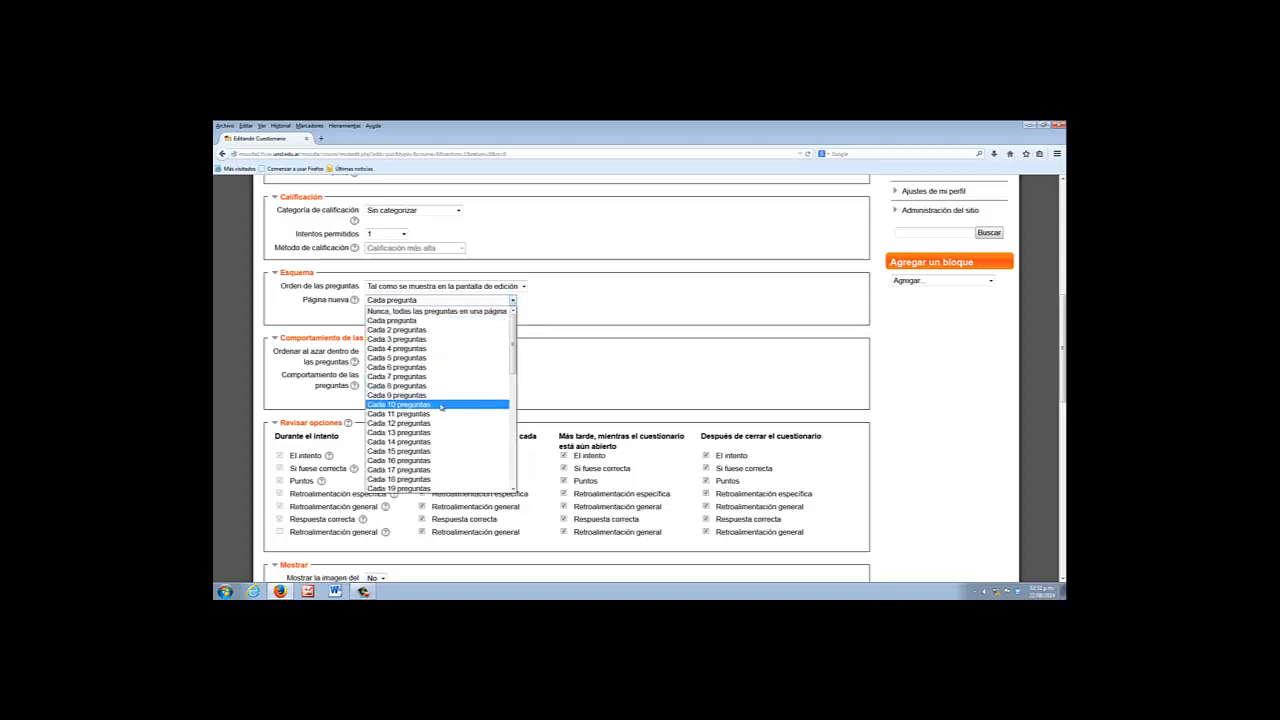
pyautogui.click(440, 405)
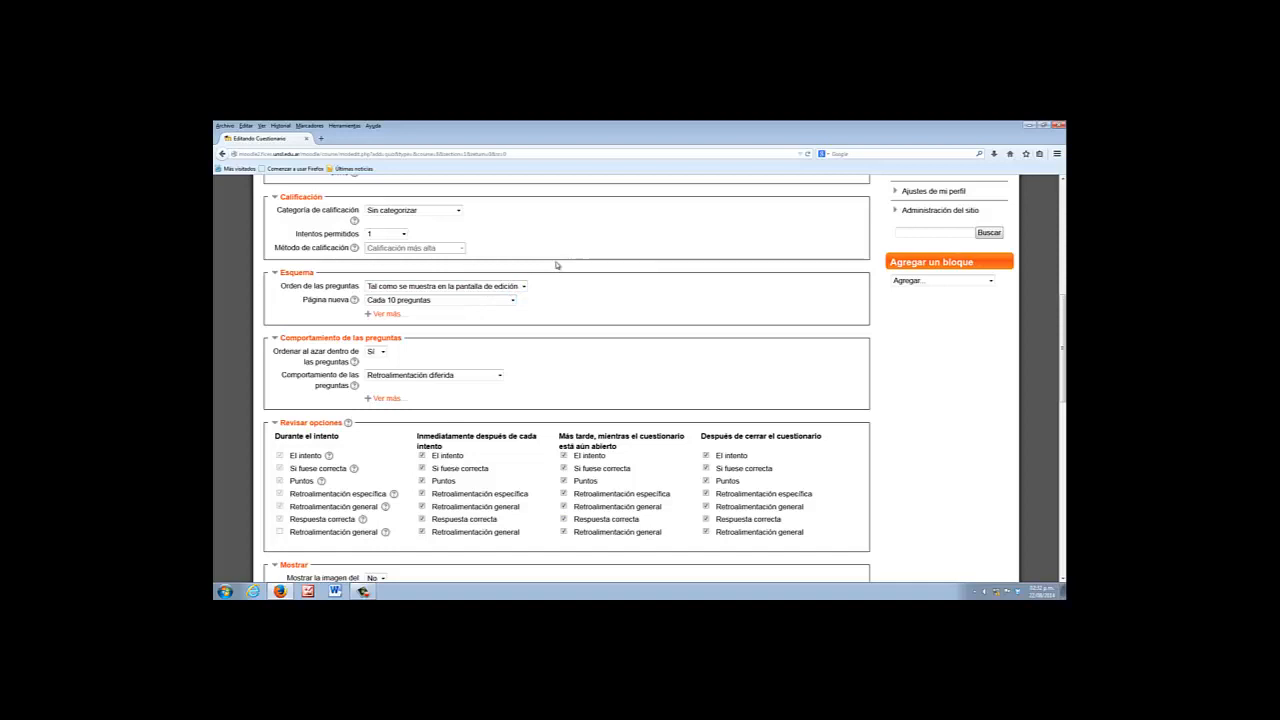
# - Examine the question behaviour modes, the decimal choices for grades and the Retroalimentación global settings
pyautogui.scroll(-1, 586, 320)
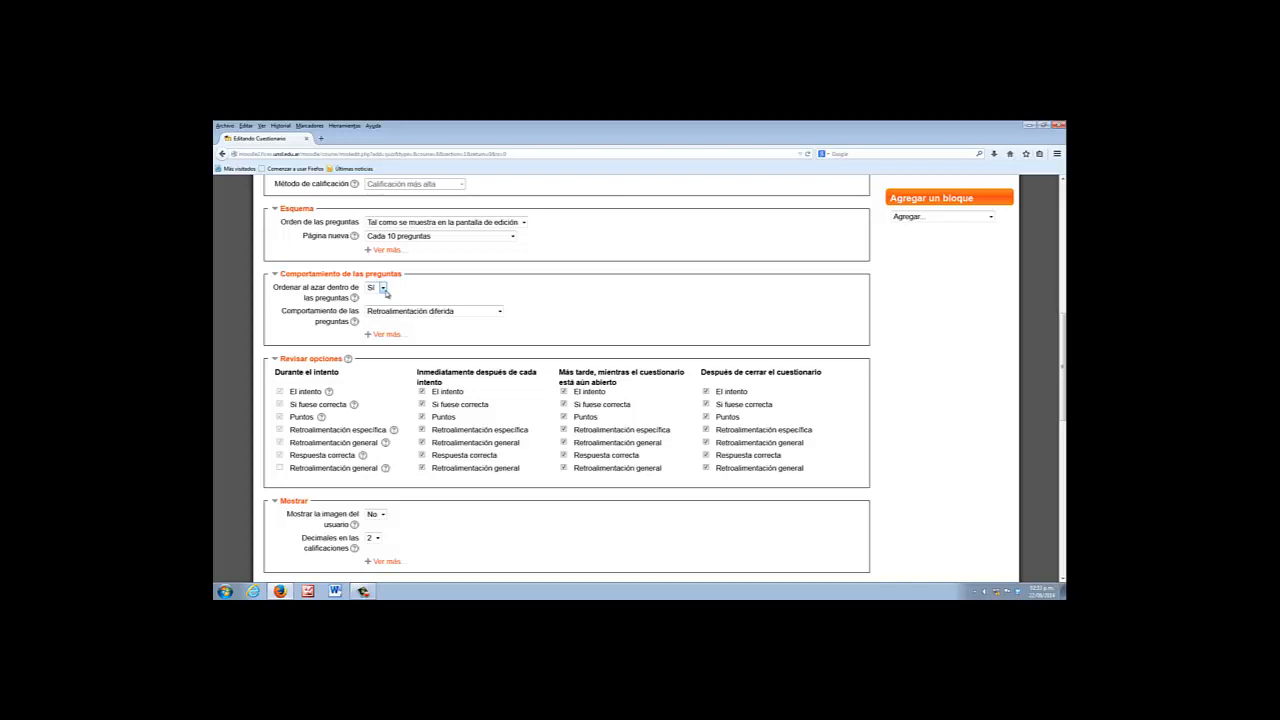
pyautogui.click(501, 312)
pyautogui.click(501, 313)
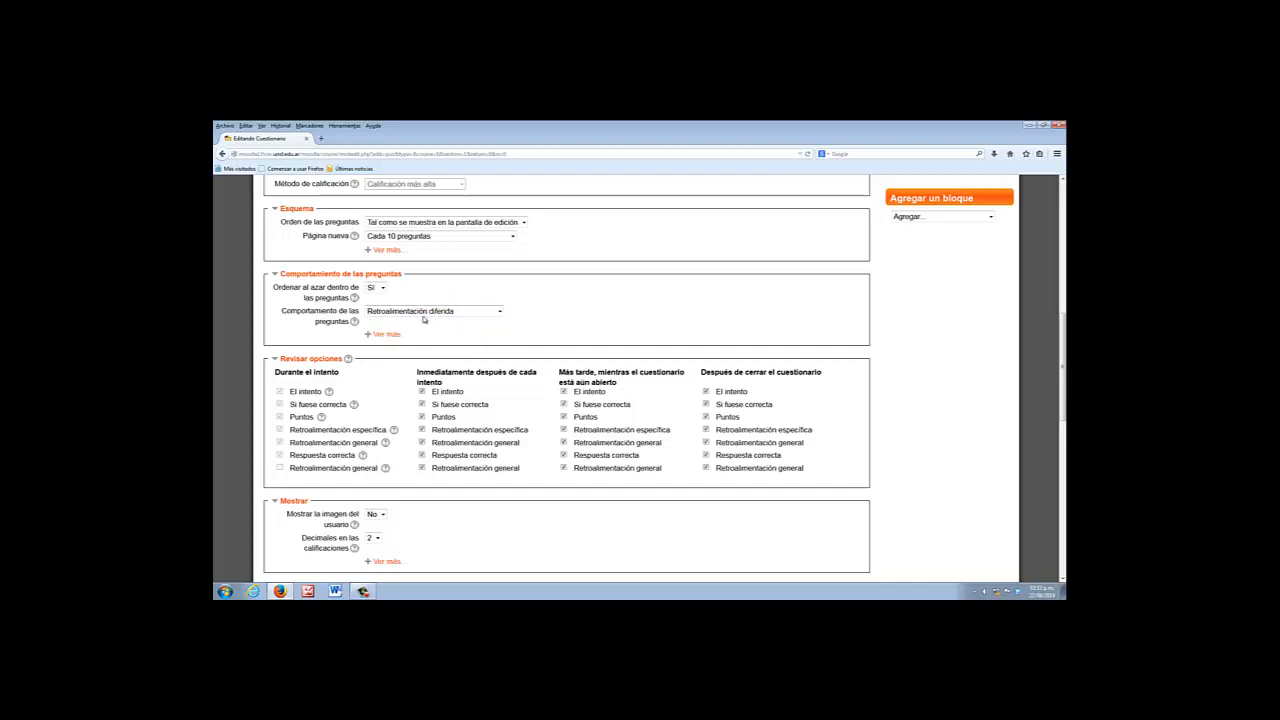
pyautogui.click(500, 312)
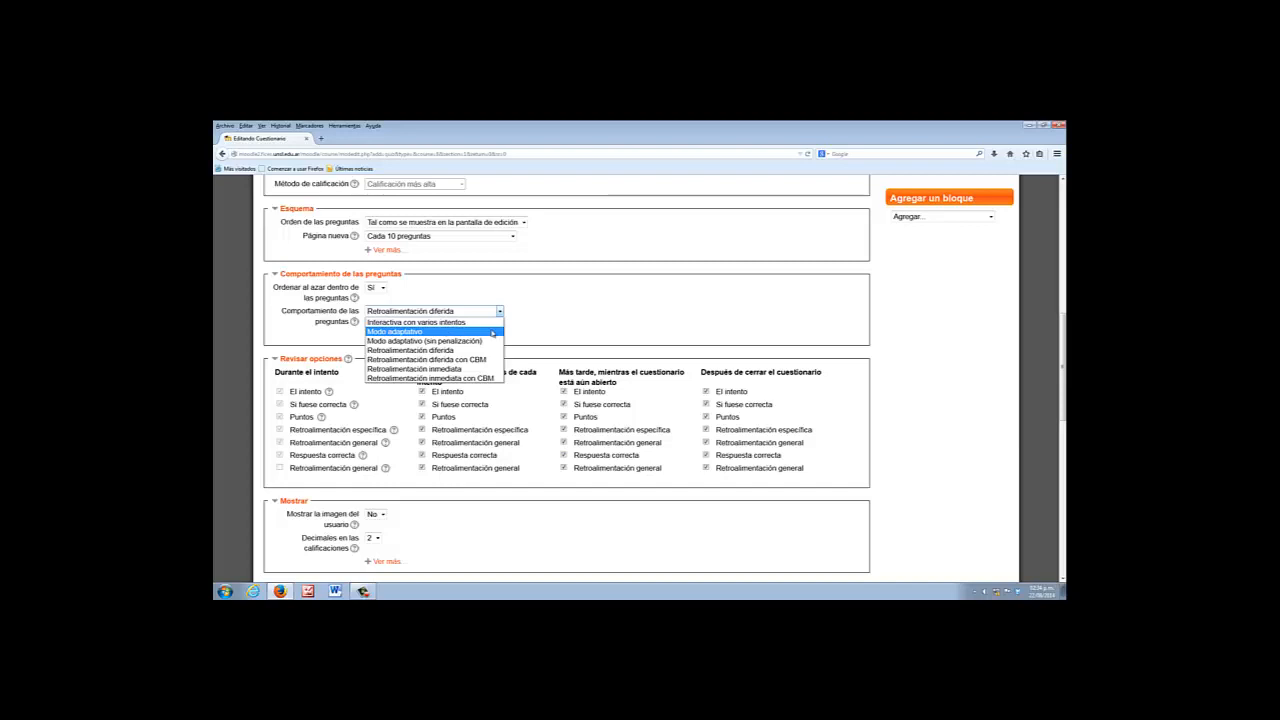
pyautogui.click(499, 312)
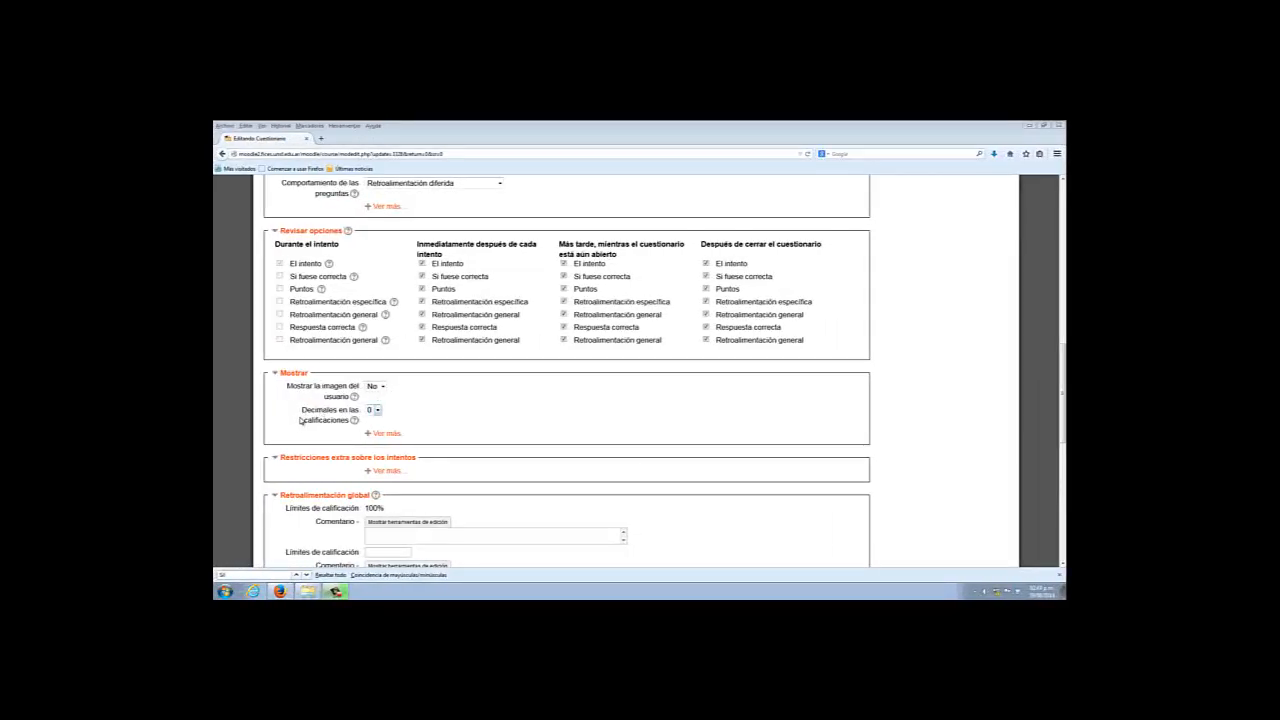
pyautogui.click(376, 411)
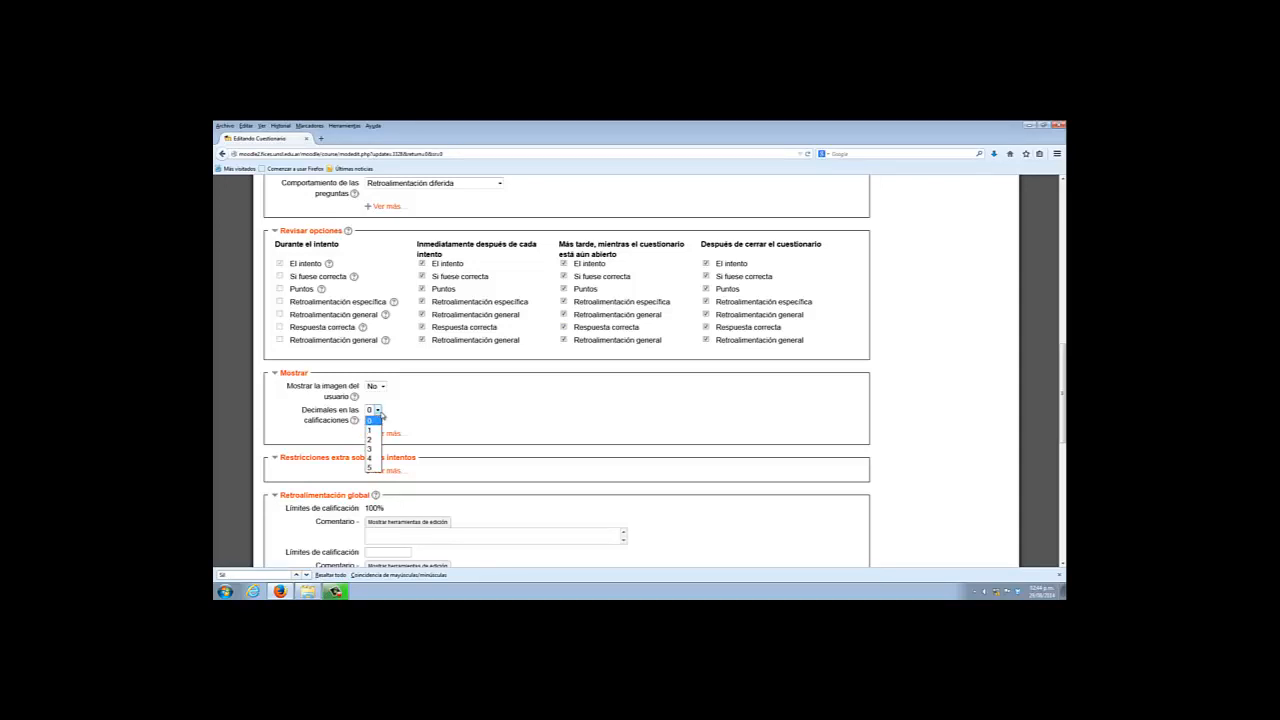
pyautogui.click(378, 411)
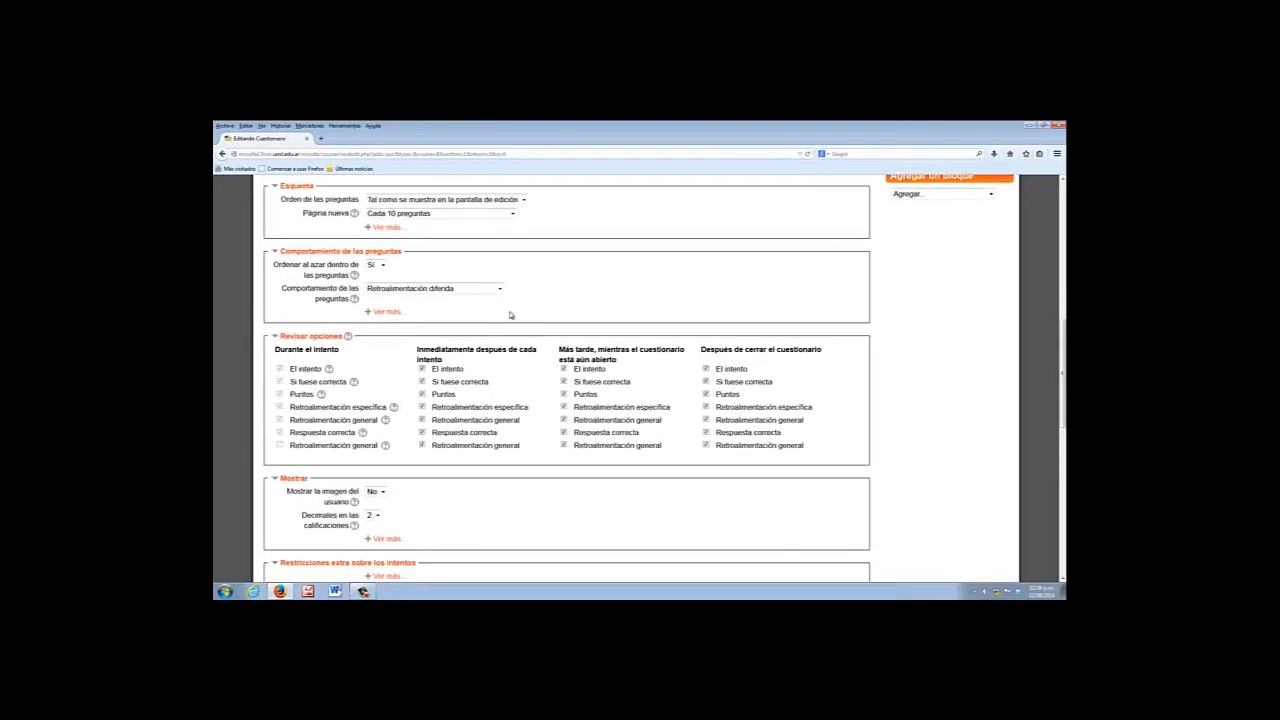
pyautogui.scroll(-2, 513, 316)
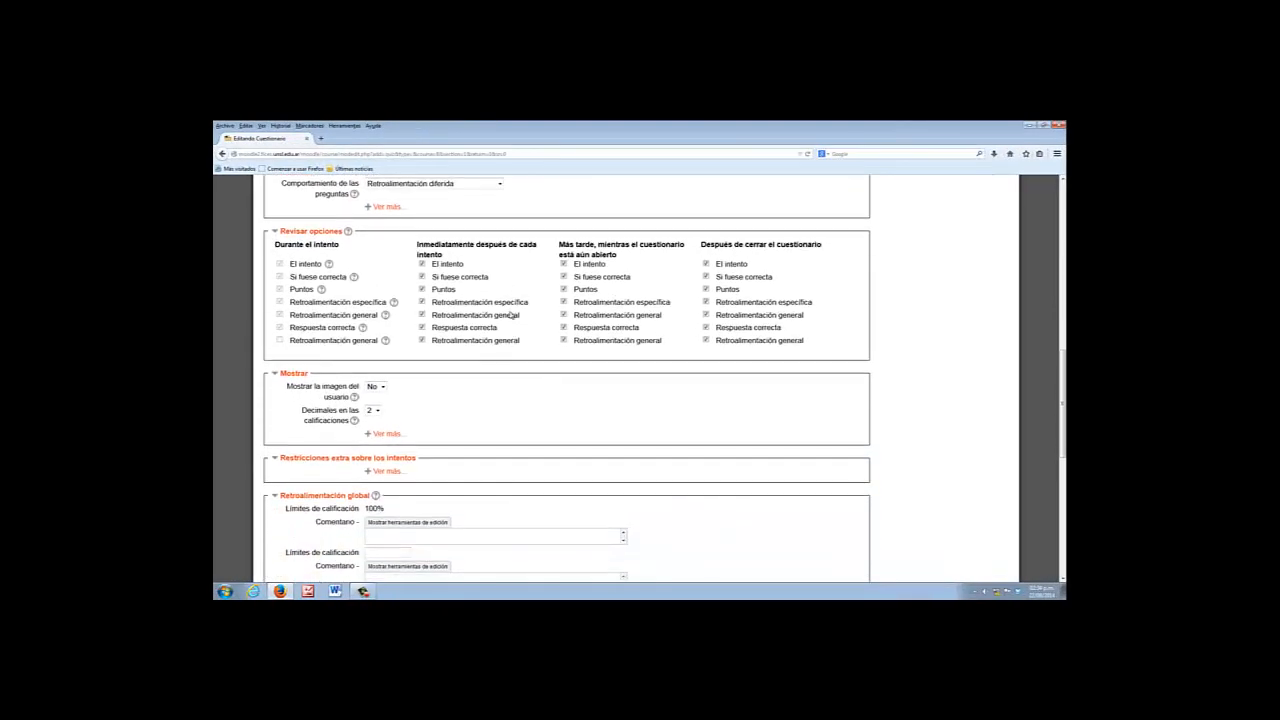
pyautogui.scroll(-3, 513, 316)
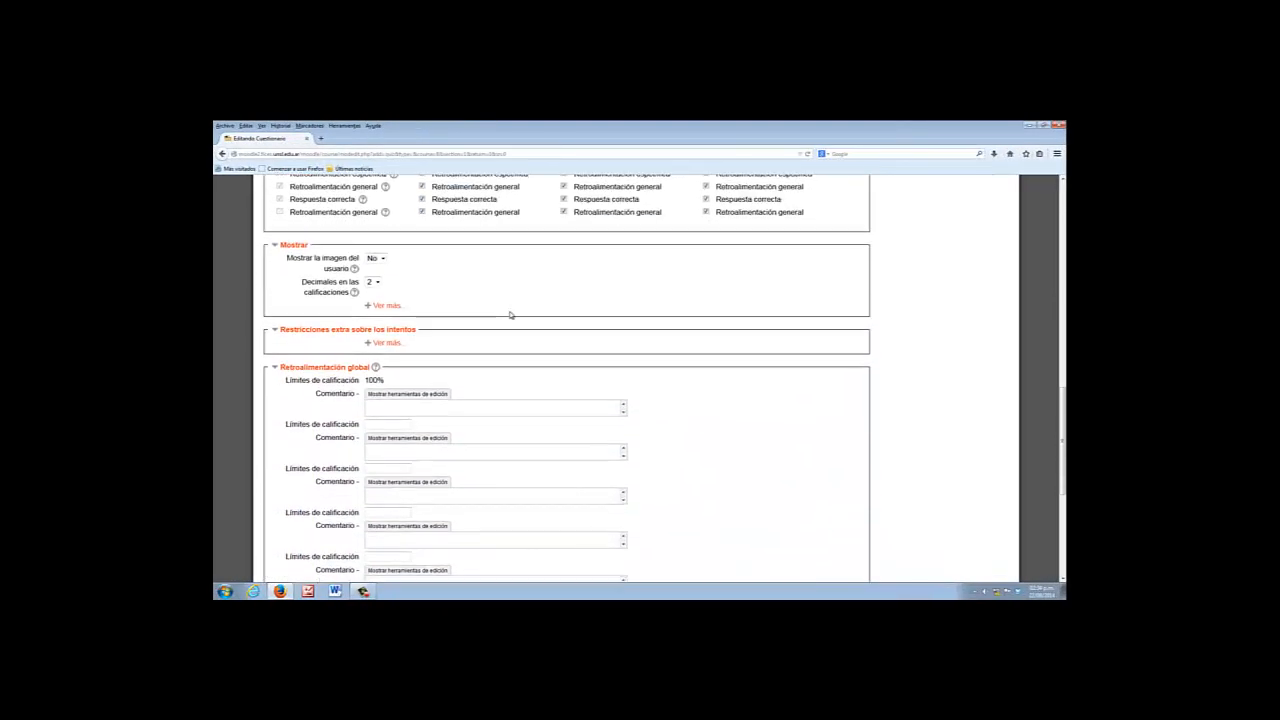
# - Set the Visible option under Ajustes comunes del módulo, then save the quiz settings and display the quiz
pyautogui.scroll(-5, 509, 315)
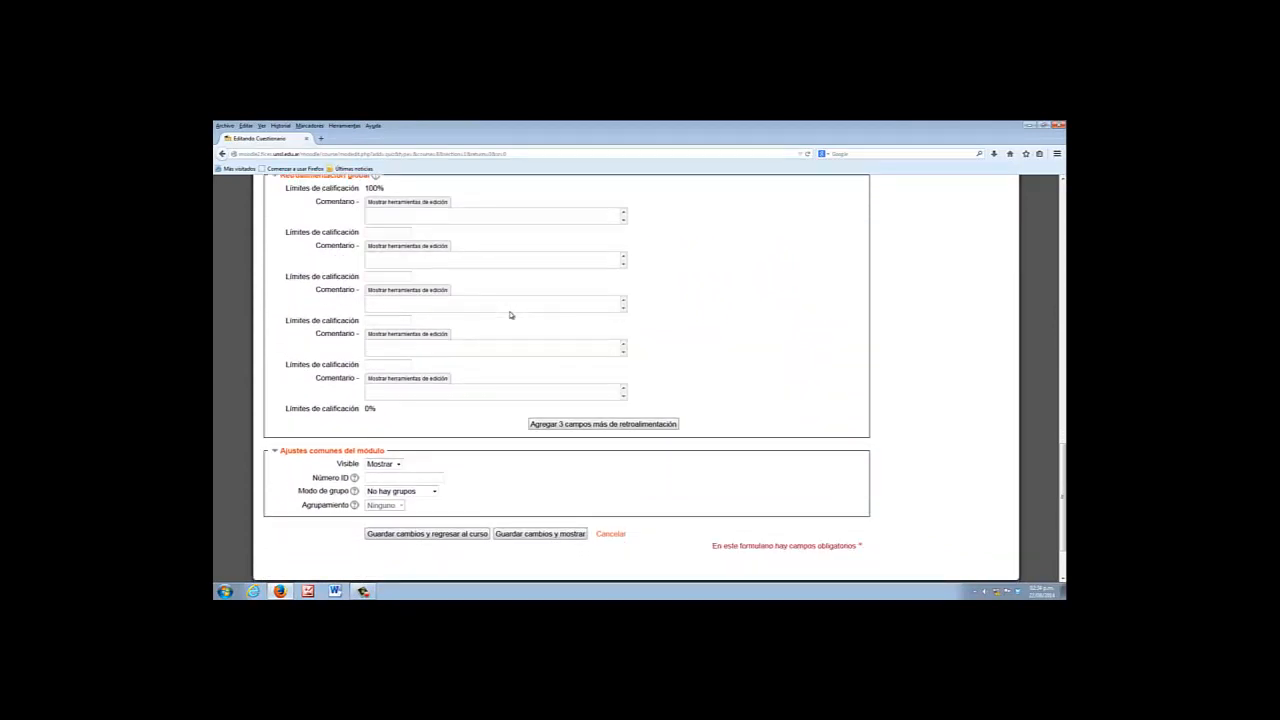
pyautogui.scroll(2, 509, 315)
pyautogui.scroll(-2, 509, 315)
pyautogui.scroll(-3, 509, 315)
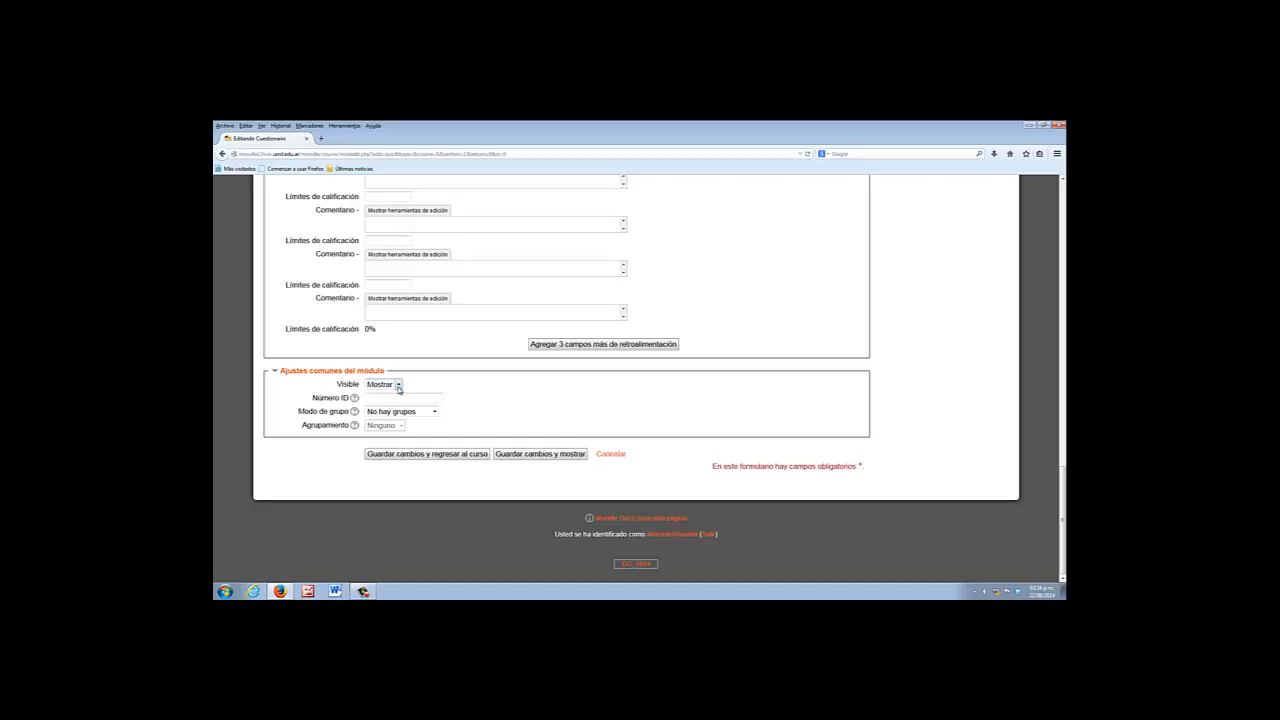
pyautogui.click(398, 386)
pyautogui.click(388, 404)
pyautogui.click(531, 455)
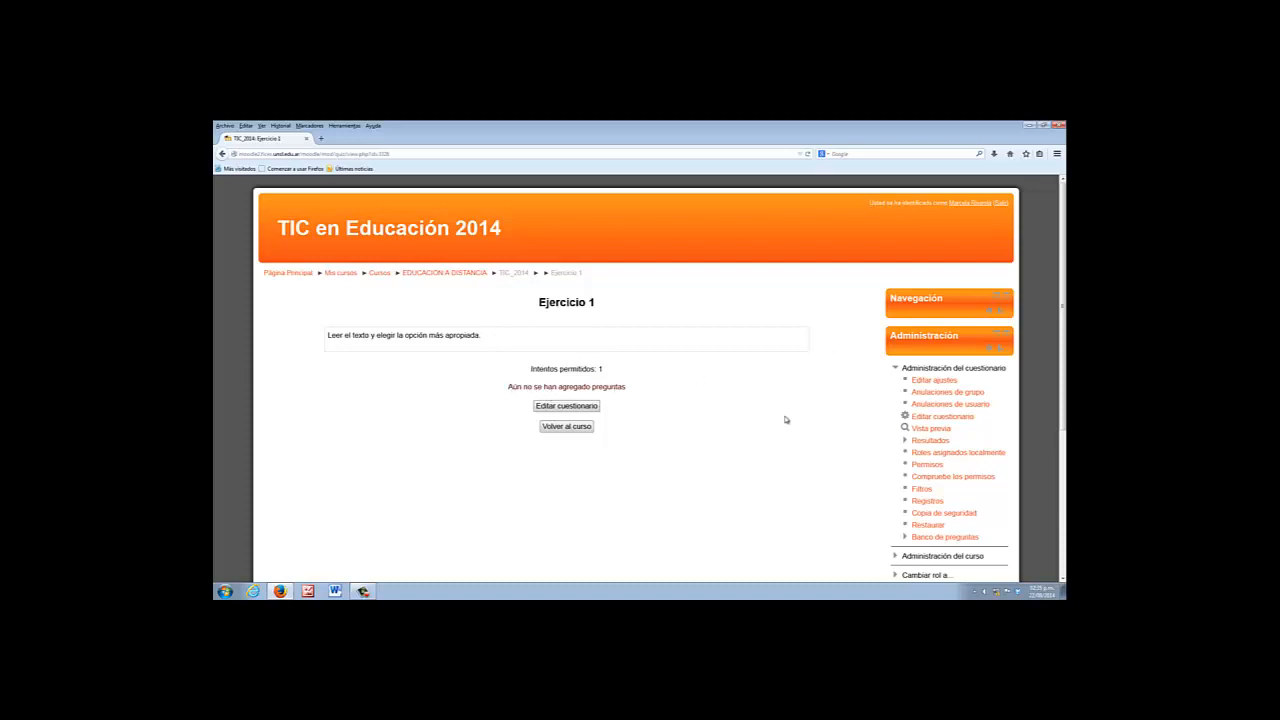
# - Open the question editing page of Ejercicio 1 and check the question bank categories
pyautogui.click(940, 418)
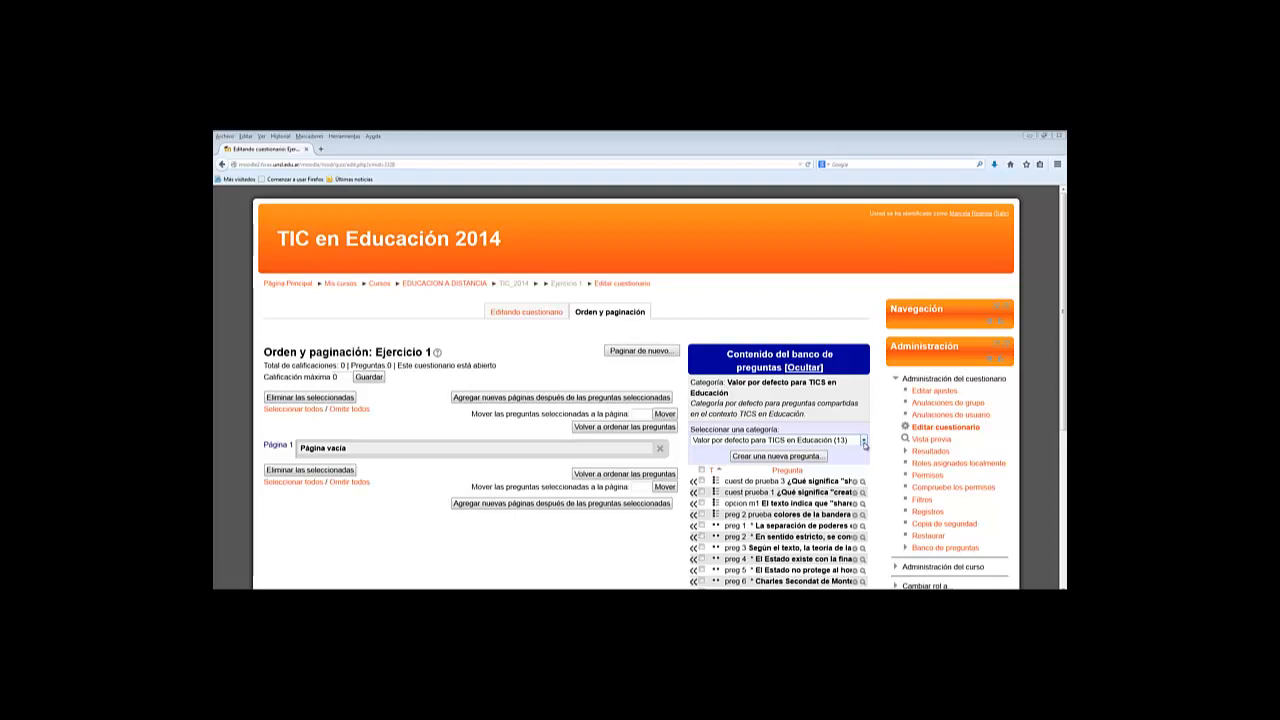
pyautogui.click(864, 441)
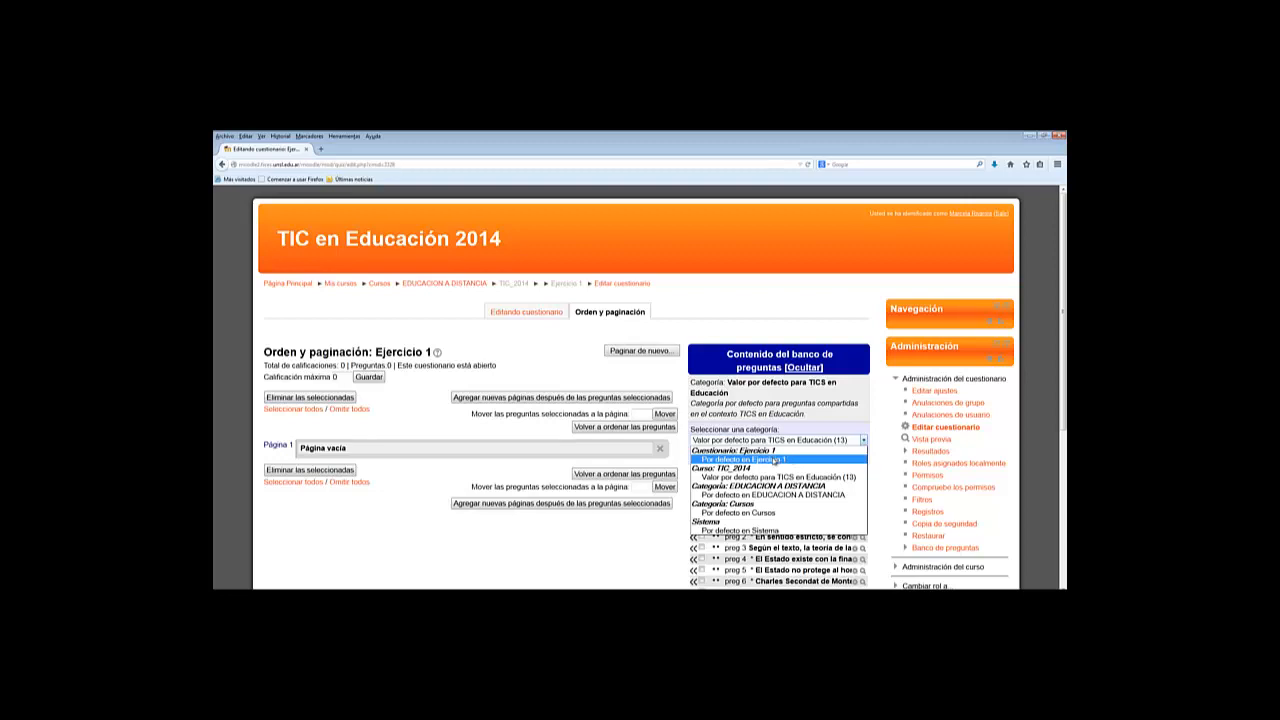
pyautogui.click(775, 460)
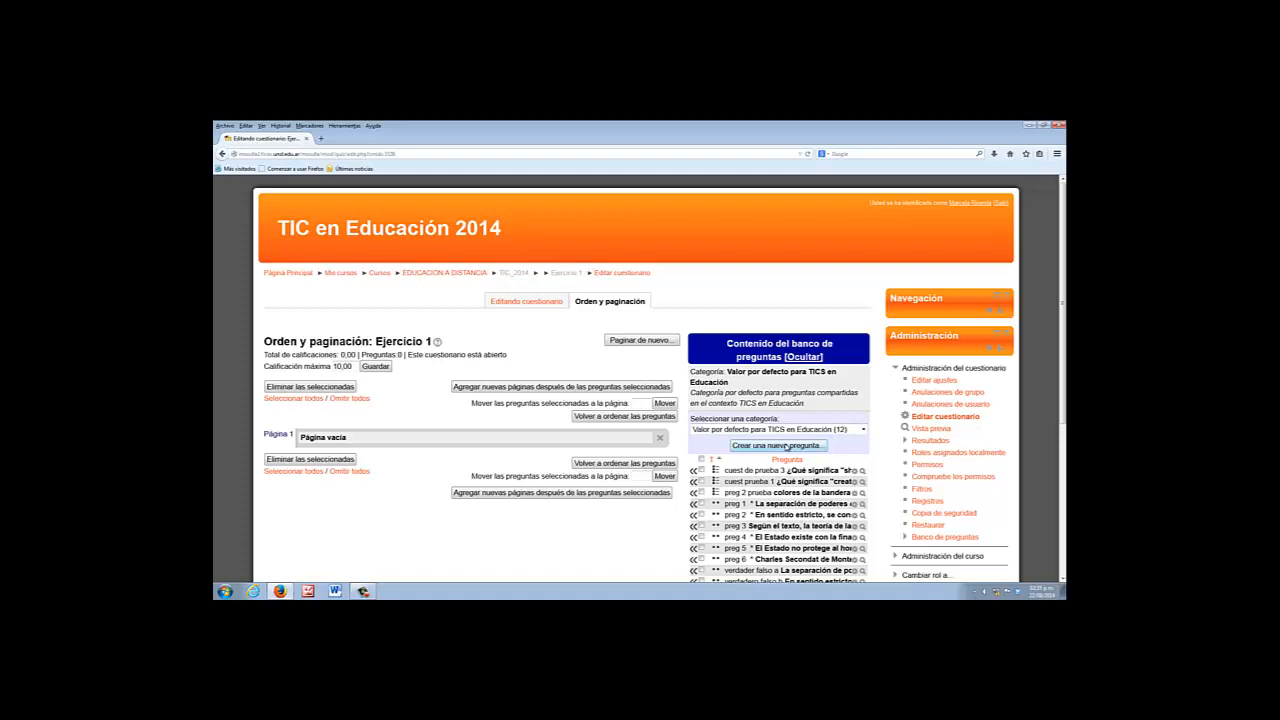
# - Start a new question of the type Opción múltiple for the quiz
pyautogui.click(787, 446)
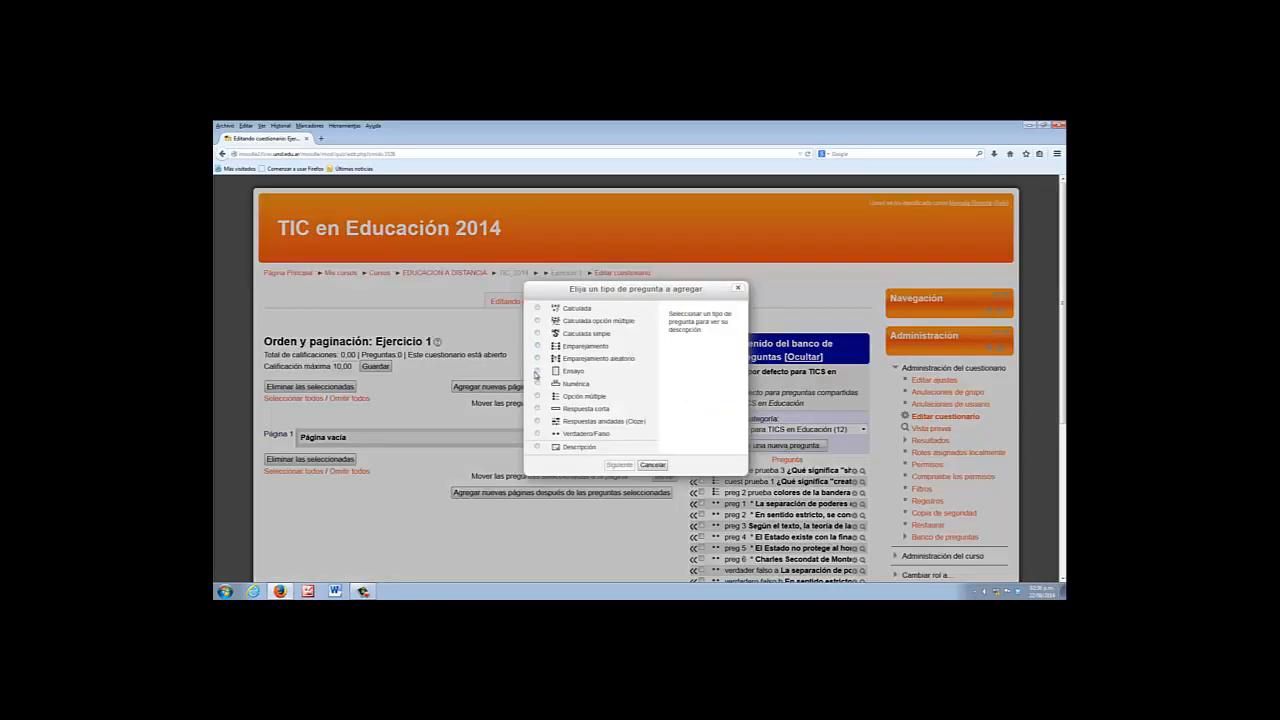
pyautogui.click(538, 397)
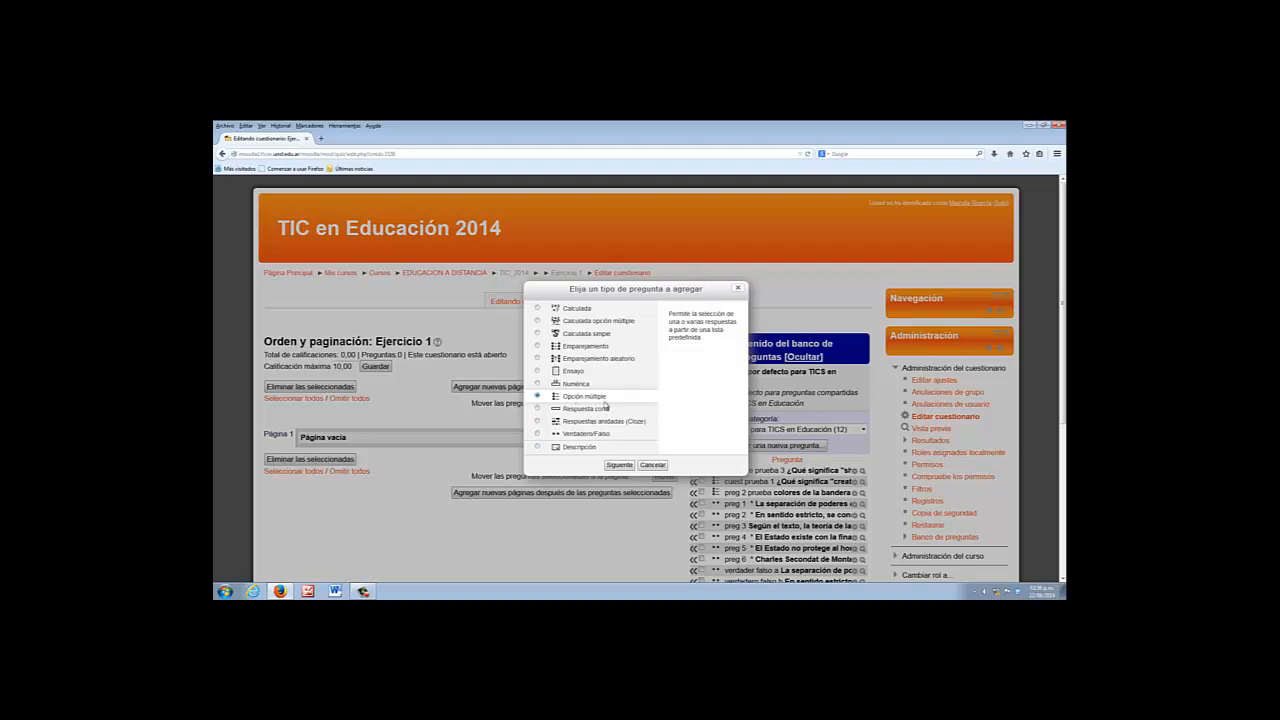
pyautogui.click(609, 465)
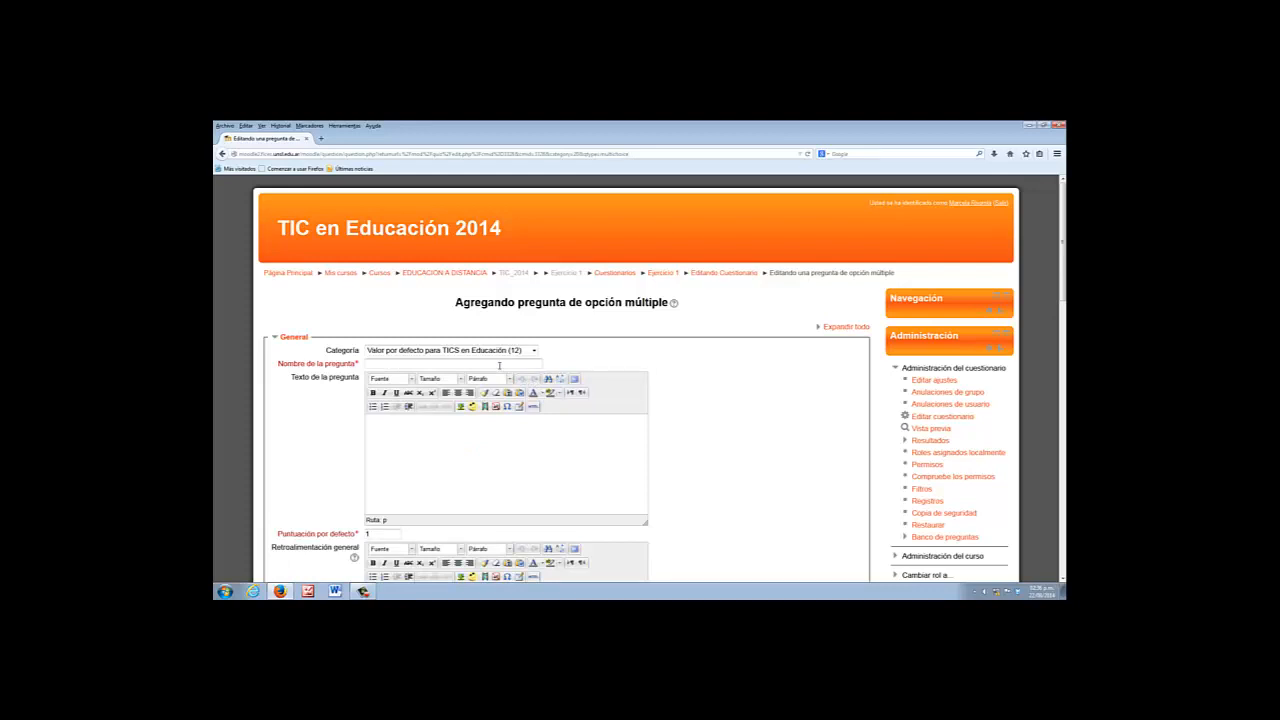
# - Name the multiple-choice question "opcion m1"
pyautogui.click(499, 366)
pyautogui.write('pr')
pyautogui.press('BackSpace')
pyautogui.press('BackSpace')
pyautogui.write('opcion m1')
pyautogui.press('Return')
# - Enter the question text El texto indica que "share" significa
pyautogui.write('el')
pyautogui.press('BackSpace')
pyautogui.press('BackSpace')
pyautogui.press('BackSpace')
pyautogui.press('BackSpace')
pyautogui.press('BackSpace')
pyautogui.write('El texto india')
pyautogui.press('BackSpace')
pyautogui.write('ca que "share" significa')
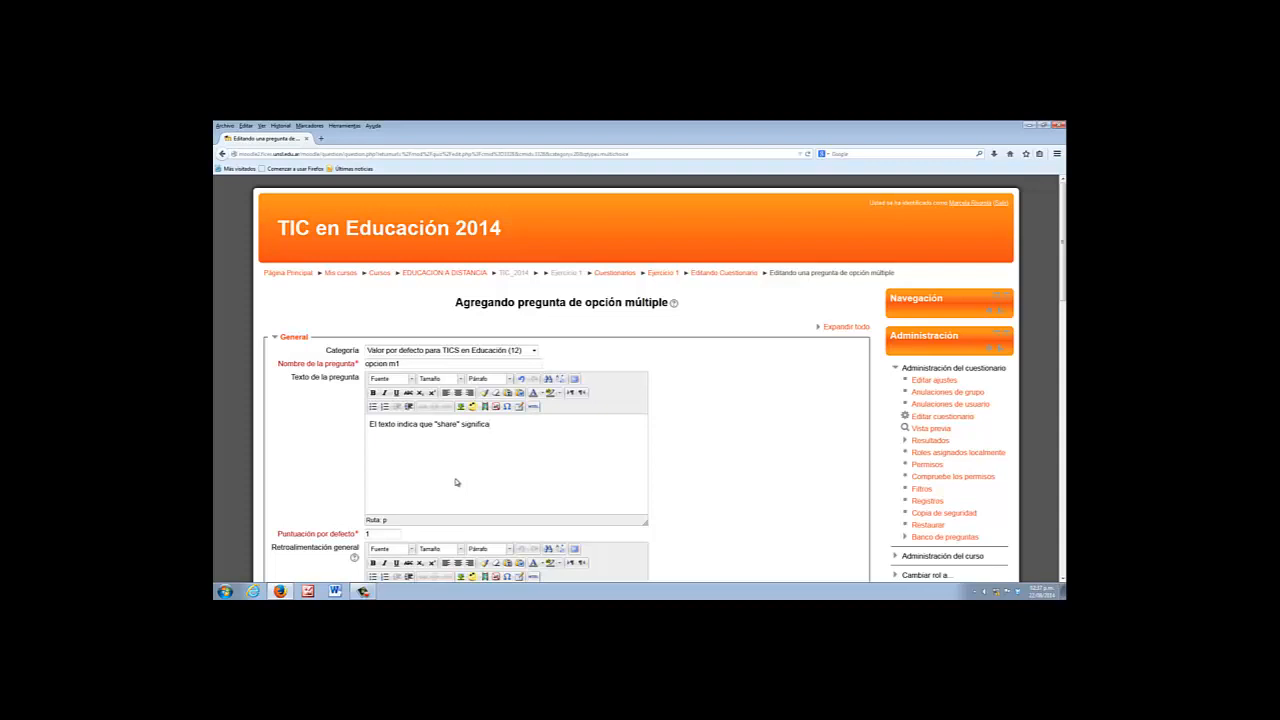
# - Examine the question's score and general feedback settings and the ¿Una o varias respuestas? choices, keeping Sólo una respuesta
pyautogui.scroll(-1, 465, 473)
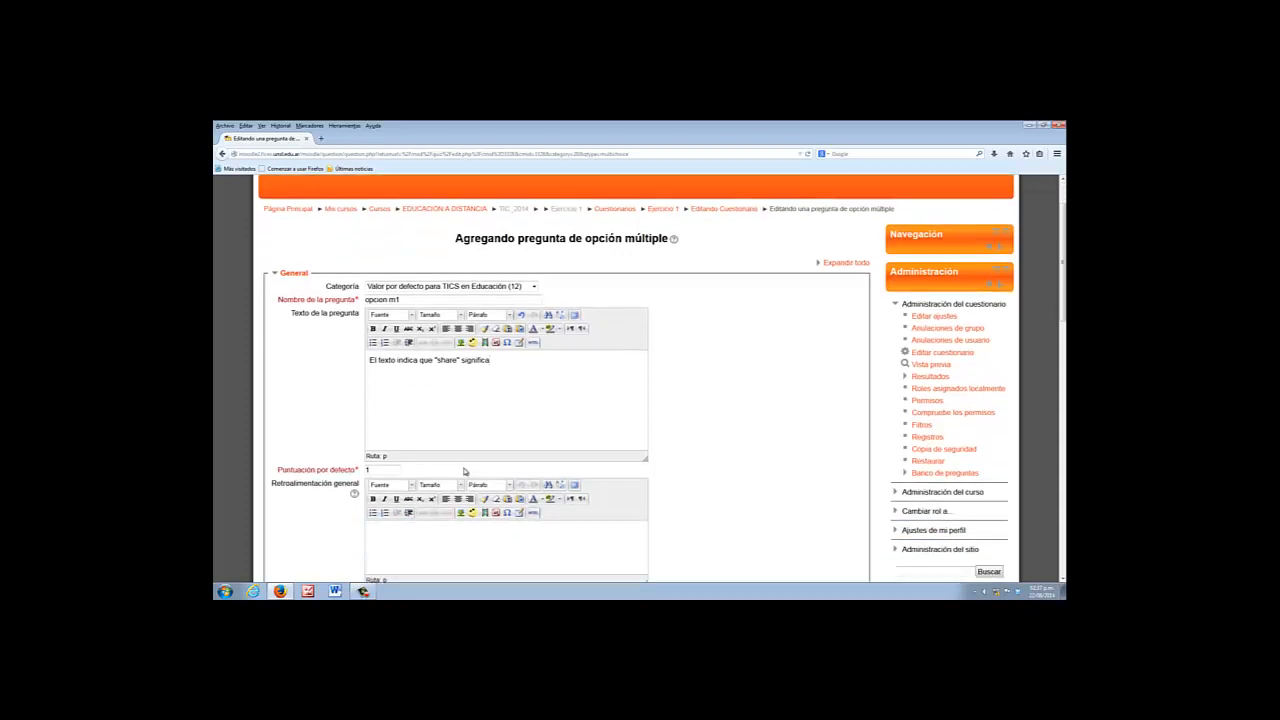
pyautogui.scroll(-1, 447, 440)
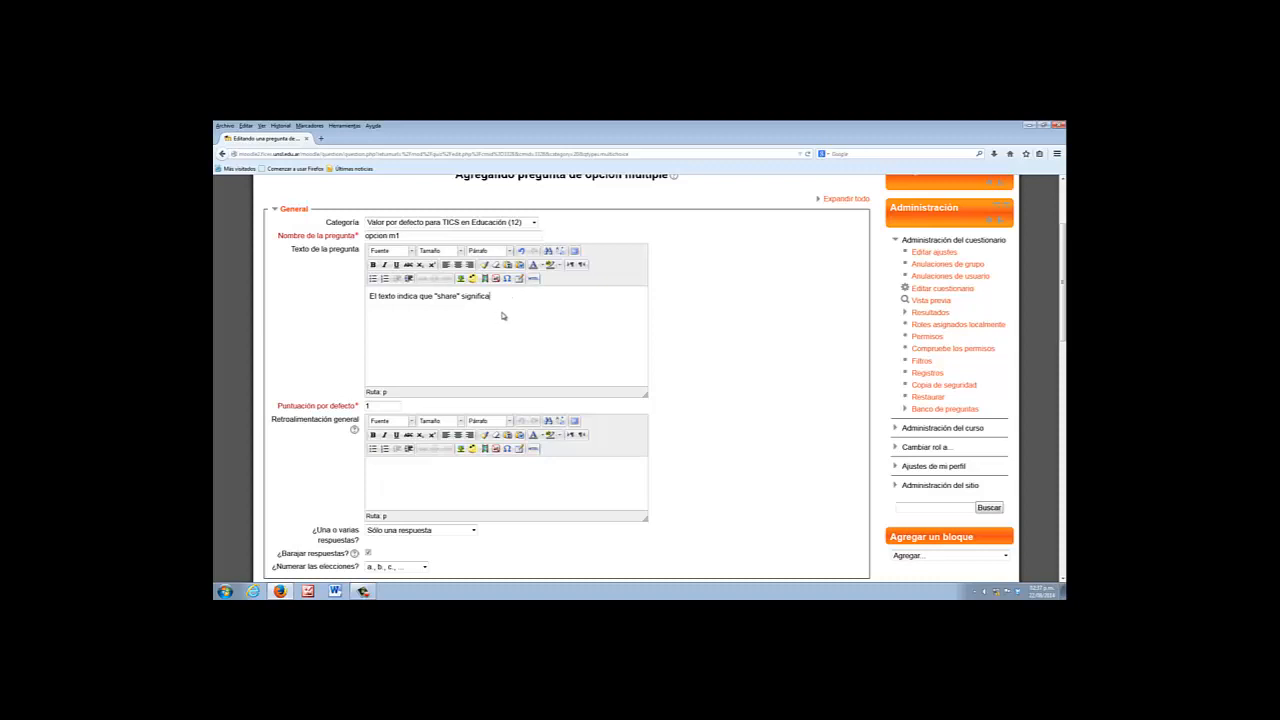
pyautogui.scroll(-2, 507, 317)
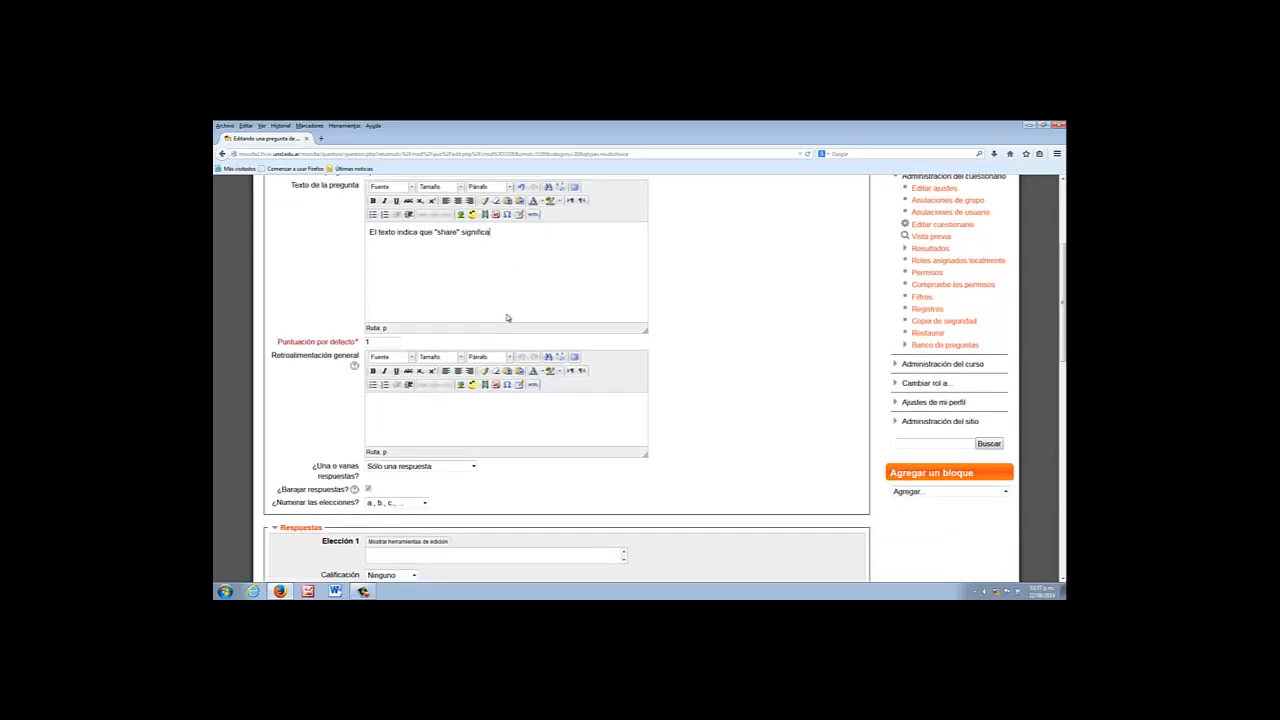
pyautogui.scroll(-2, 506, 367)
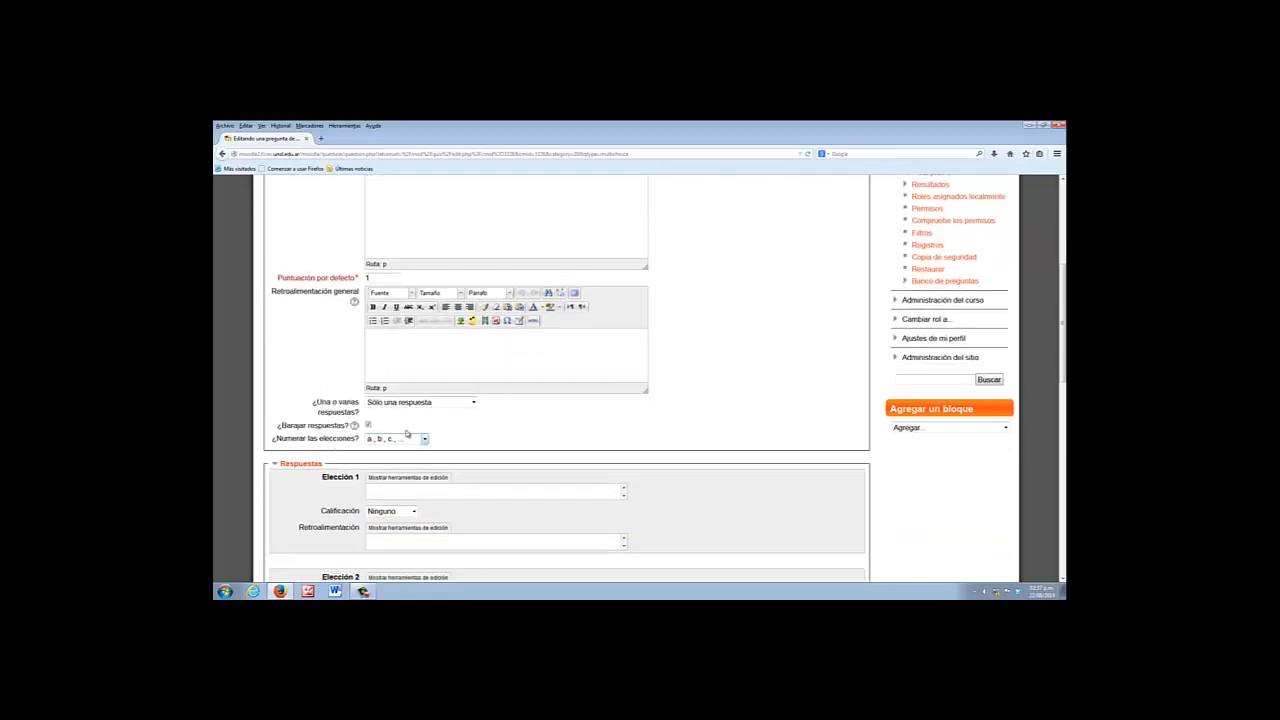
pyautogui.click(475, 403)
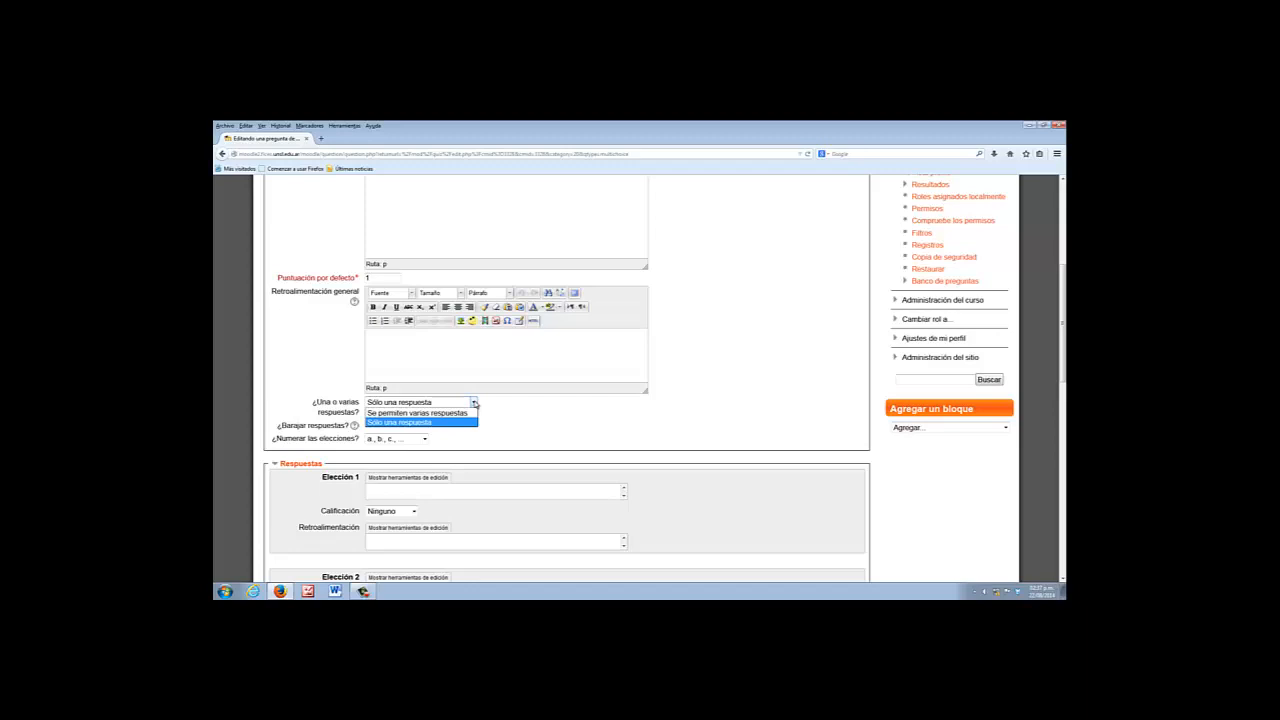
pyautogui.click(475, 403)
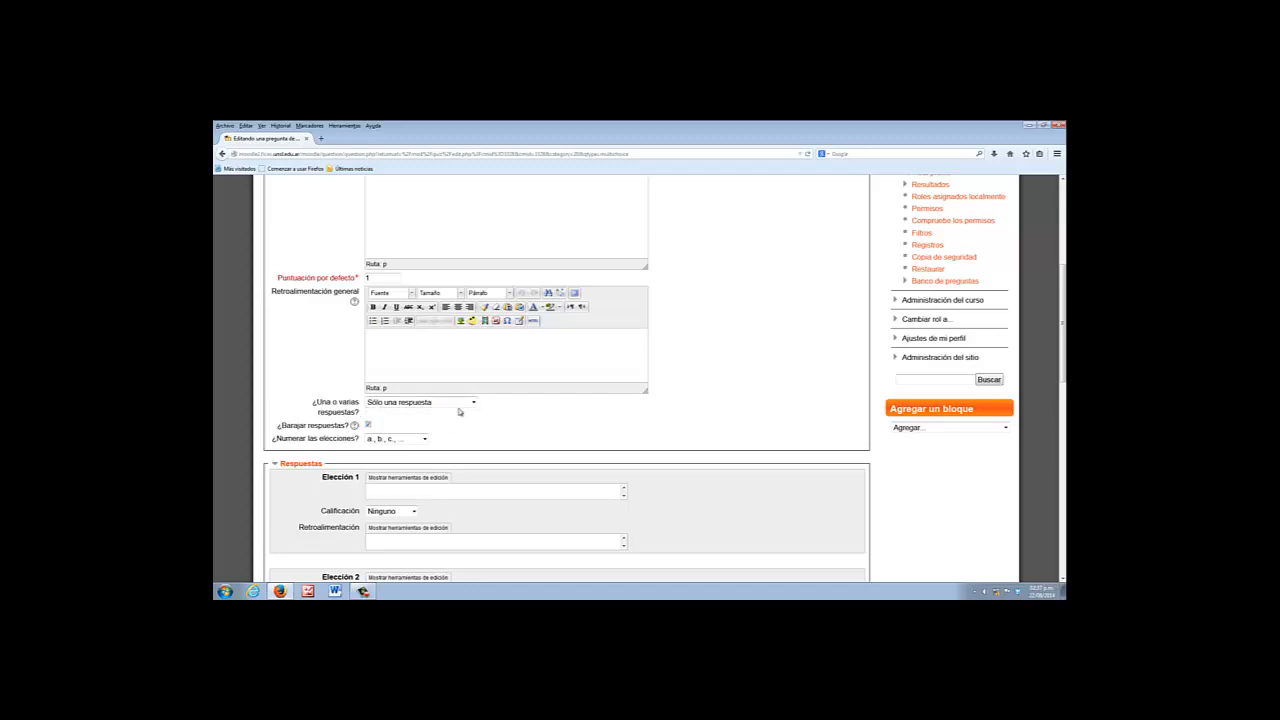
# - Enter "decodificar" as Elección 1 with the feedback "Mal, lee de nuevo el primer párrafo."
pyautogui.scroll(-1, 459, 411)
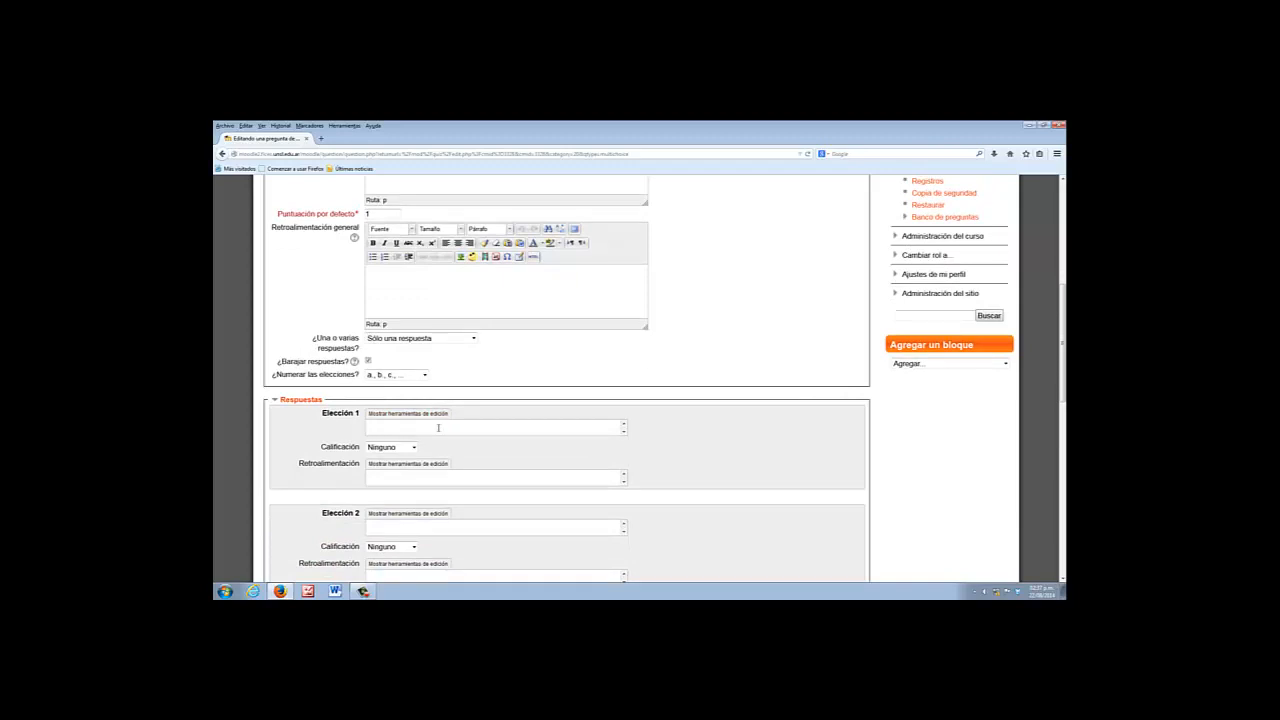
pyautogui.write('doco')
pyautogui.write('dificar')
pyautogui.click(391, 480)
pyautogui.write('Mal, lije de nuevo el primer pp')
pyautogui.press('BackSpace')
pyautogui.write('árrafo.')
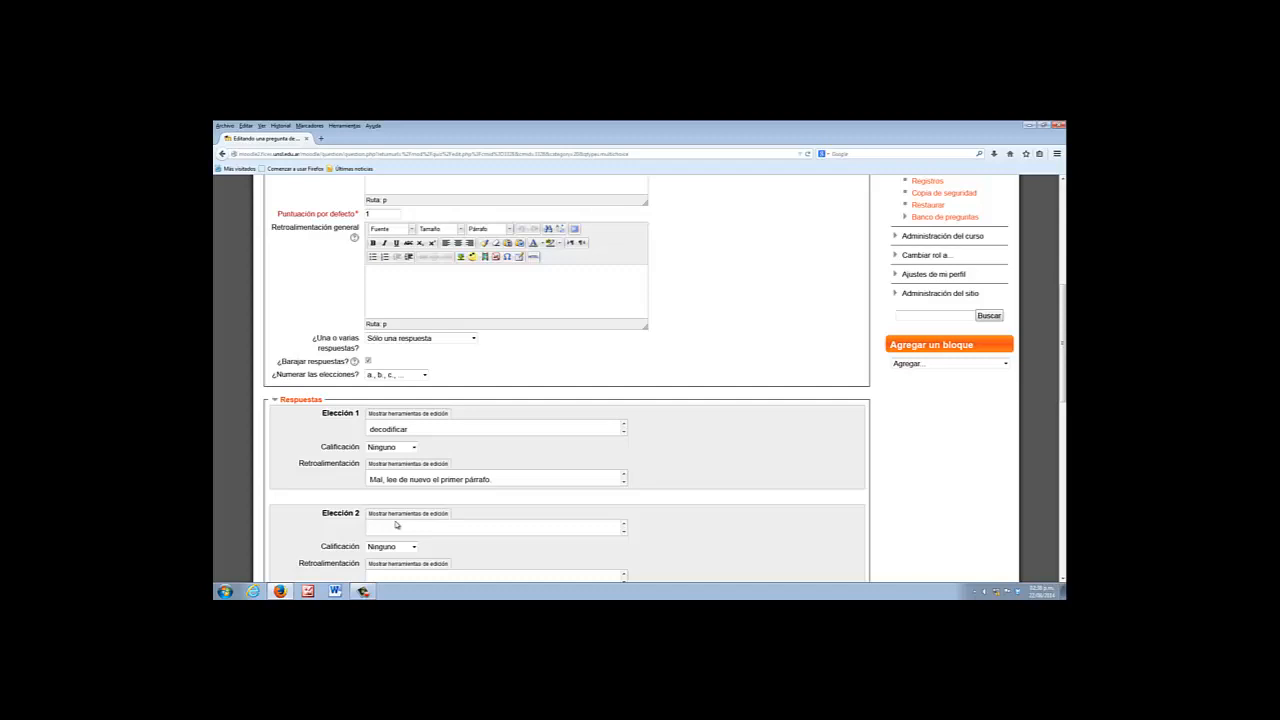
# - Enter "describir" as Elección 2 and copy the feedback of Elección 1 into its Retroalimentación
pyautogui.write('dividi')
pyautogui.press('BackSpace')
pyautogui.press('BackSpace')
pyautogui.press('BackSpace')
pyautogui.write('escribir')
pyautogui.scroll(-3, 412, 545)
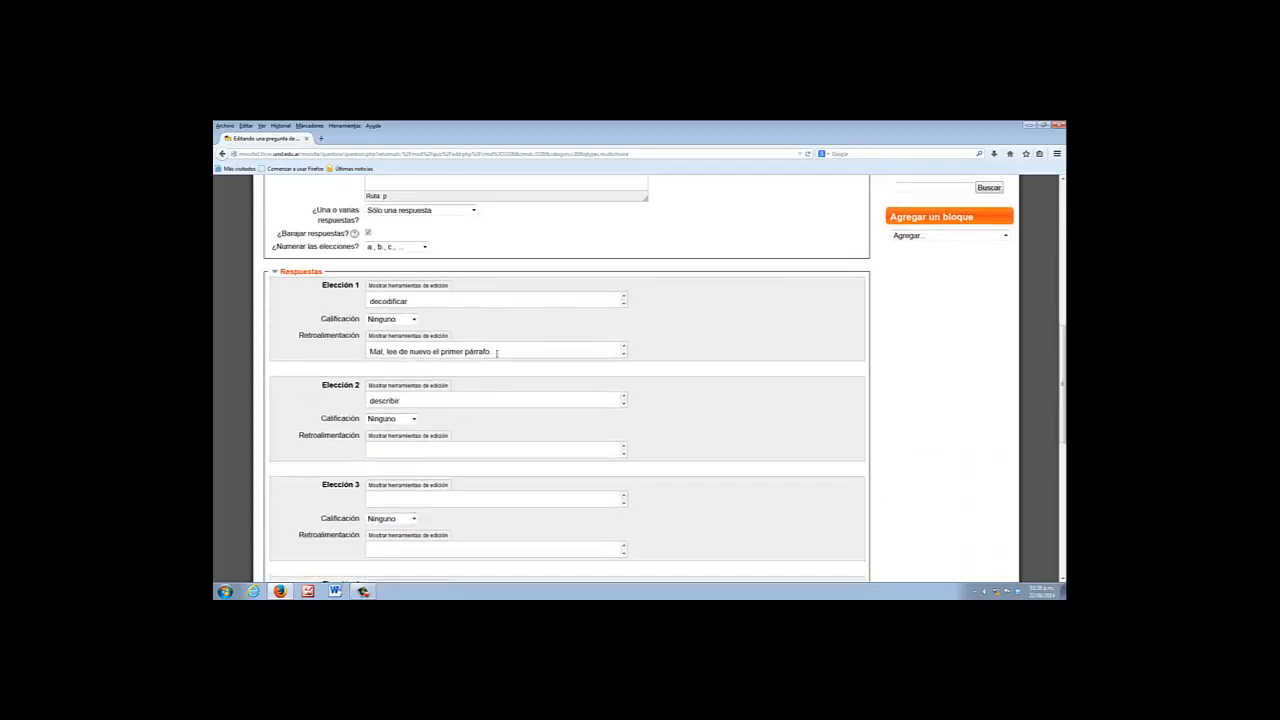
pyautogui.moveTo(496, 352); pyautogui.dragTo(371, 365)
pyautogui.hotkey('ctrl', 'c')
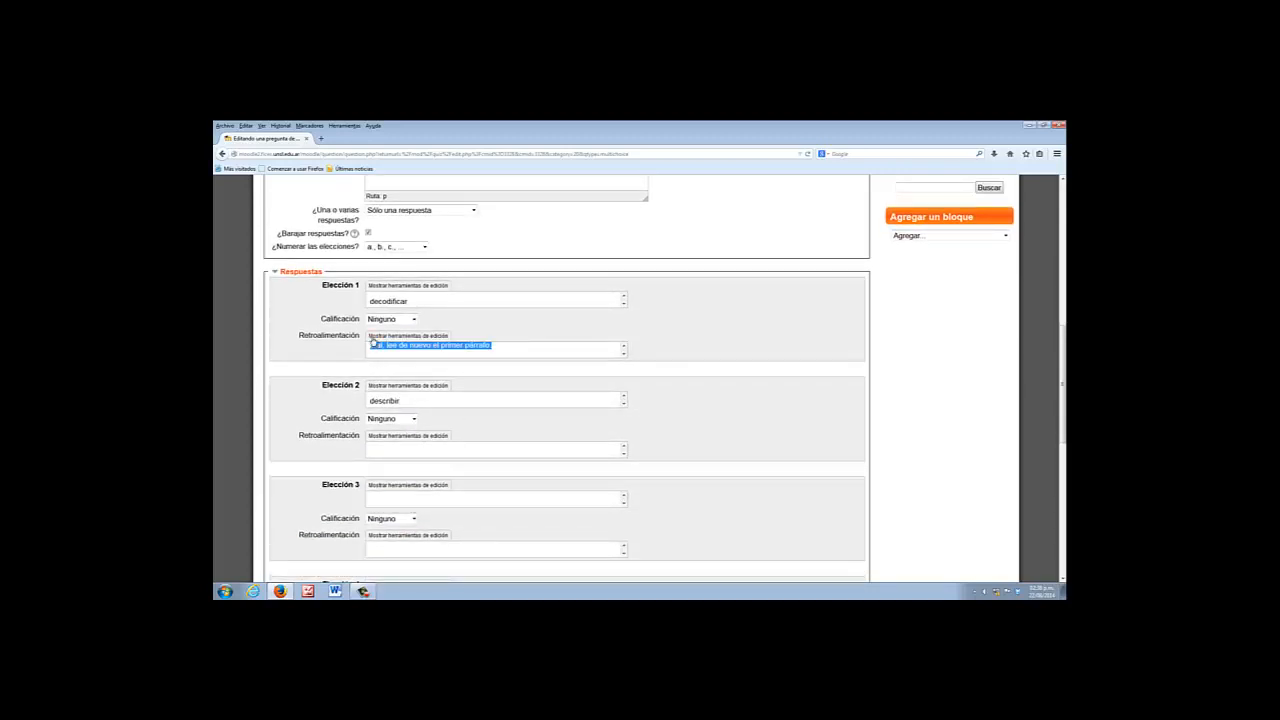
pyautogui.click(377, 452)
pyautogui.hotkey('ctrl', 'v')
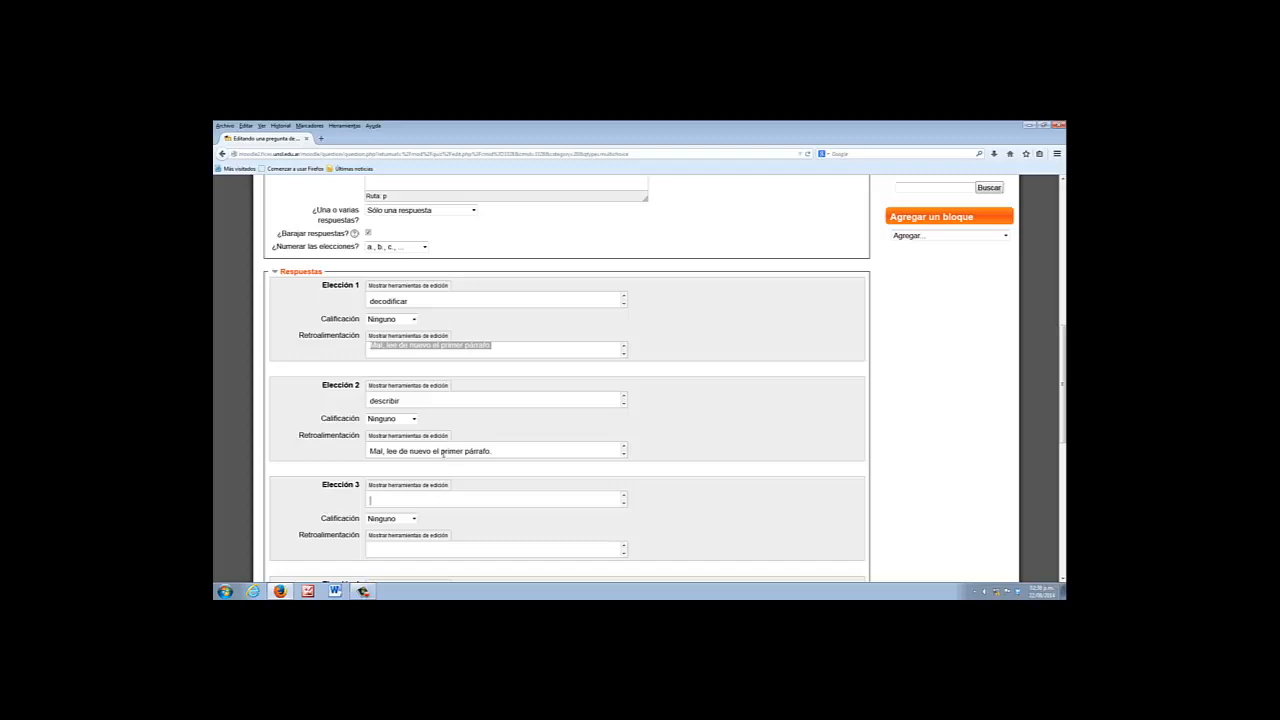
# - Enter "compartir" as Elección 3 with the feedback "Muy bien!" and set its Calificación to 100%
pyautogui.write('compa')
pyautogui.write('rtir')
pyautogui.write('Muy bin')
pyautogui.write('en!')
pyautogui.click(414, 518)
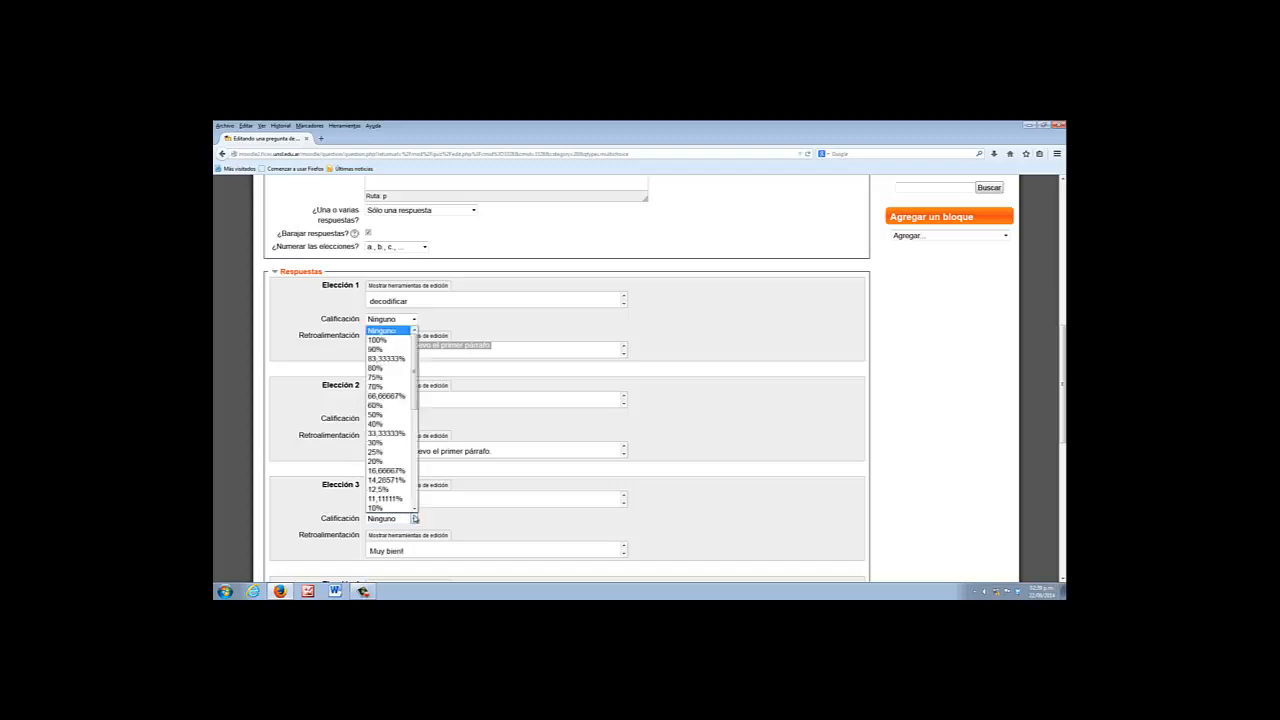
pyautogui.click(393, 341)
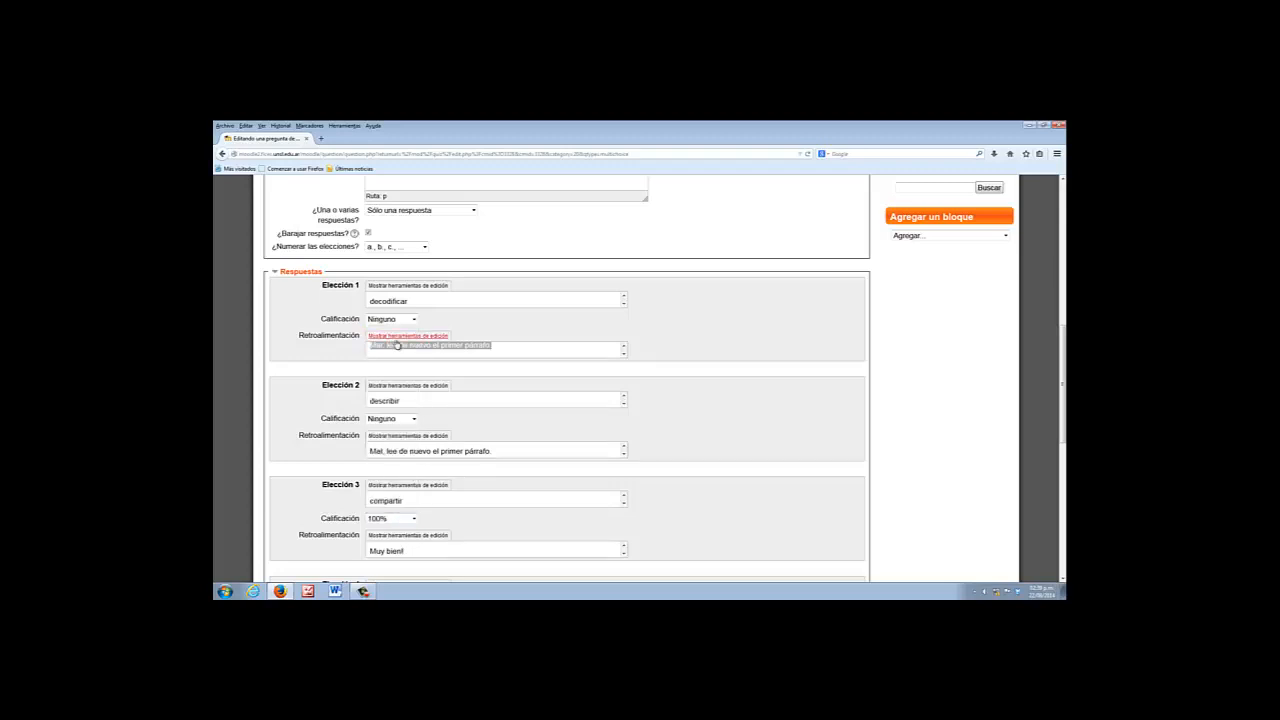
# - Show the editing tools of Elección 3 and put the answer "compartir" in italics
pyautogui.scroll(-1, 501, 516)
pyautogui.scroll(-1, 501, 516)
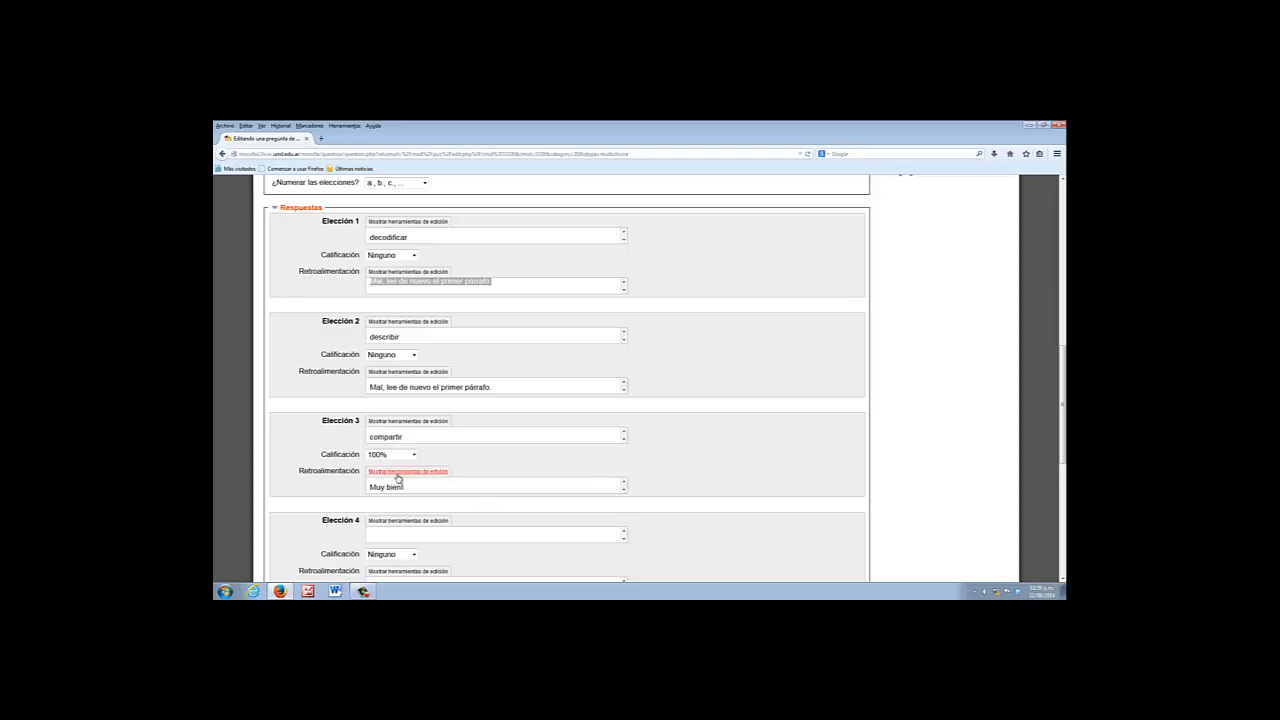
pyautogui.click(389, 424)
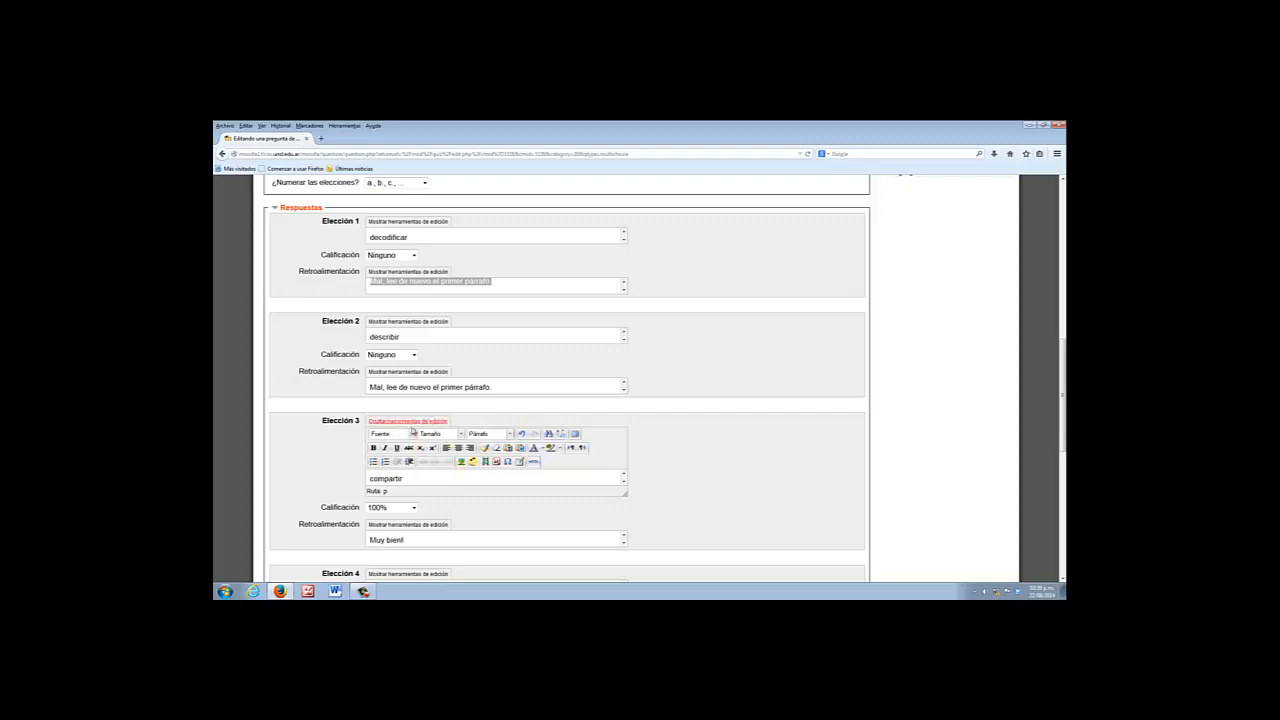
pyautogui.doubleClick(386, 479)
pyautogui.click(385, 449)
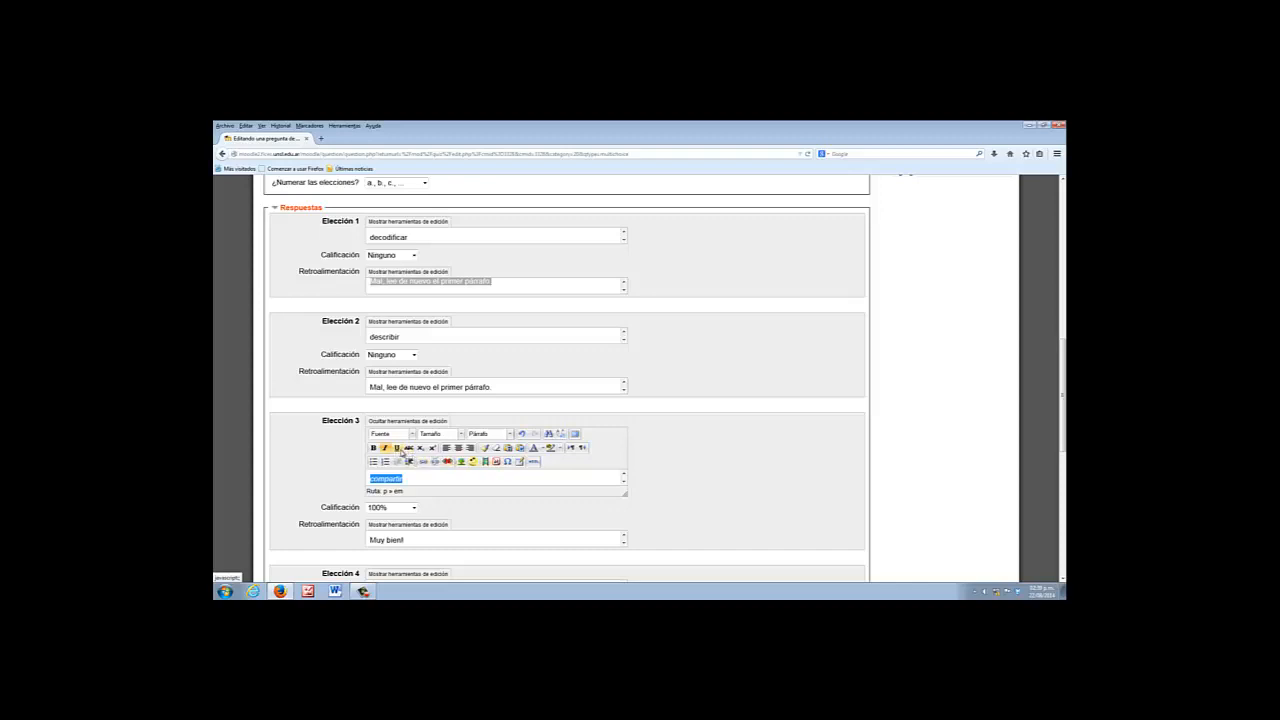
# - Examine the emoticon choices and the image upload options for the answer in Elección 3, without inserting anything
pyautogui.click(471, 462)
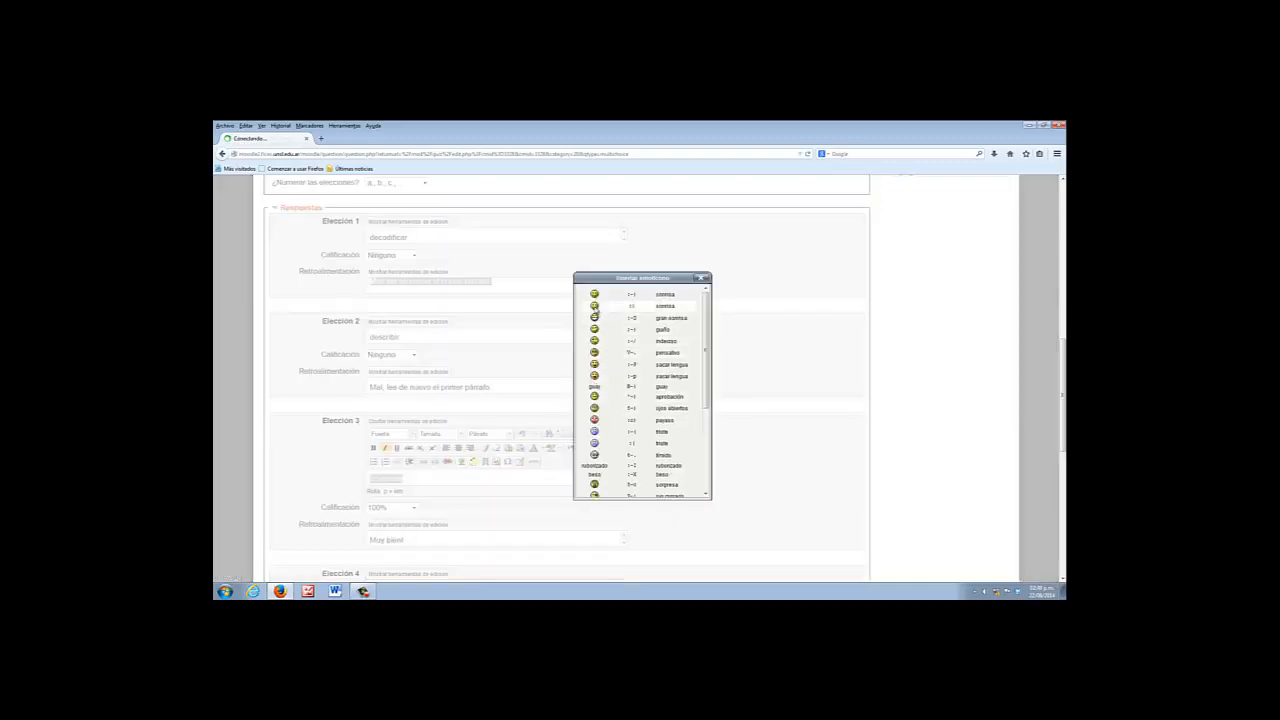
pyautogui.click(704, 278)
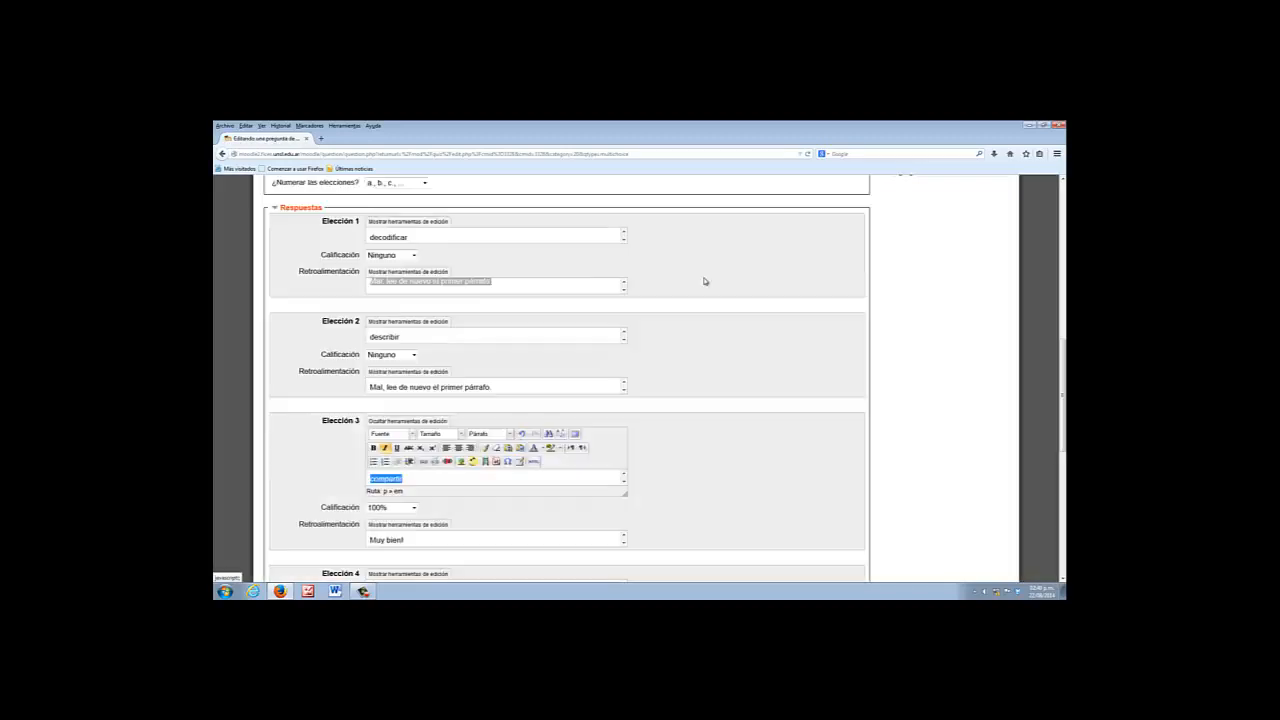
pyautogui.click(411, 479)
pyautogui.click(460, 463)
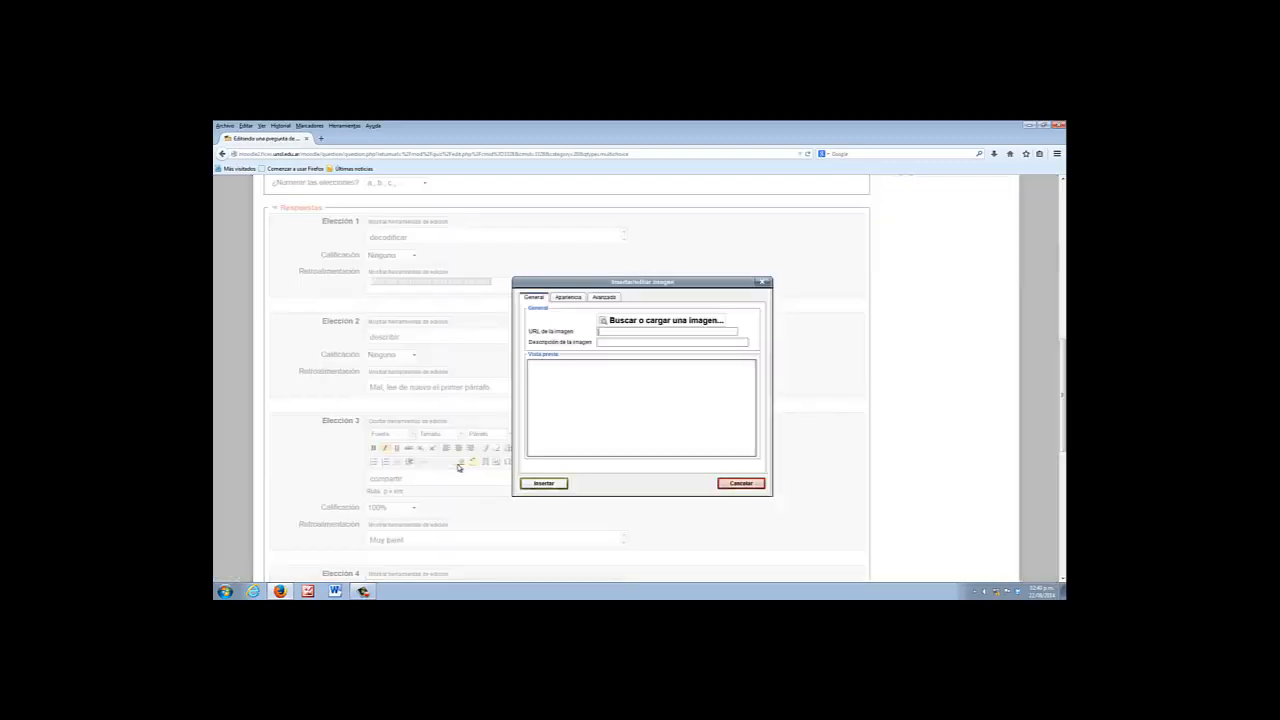
pyautogui.click(670, 322)
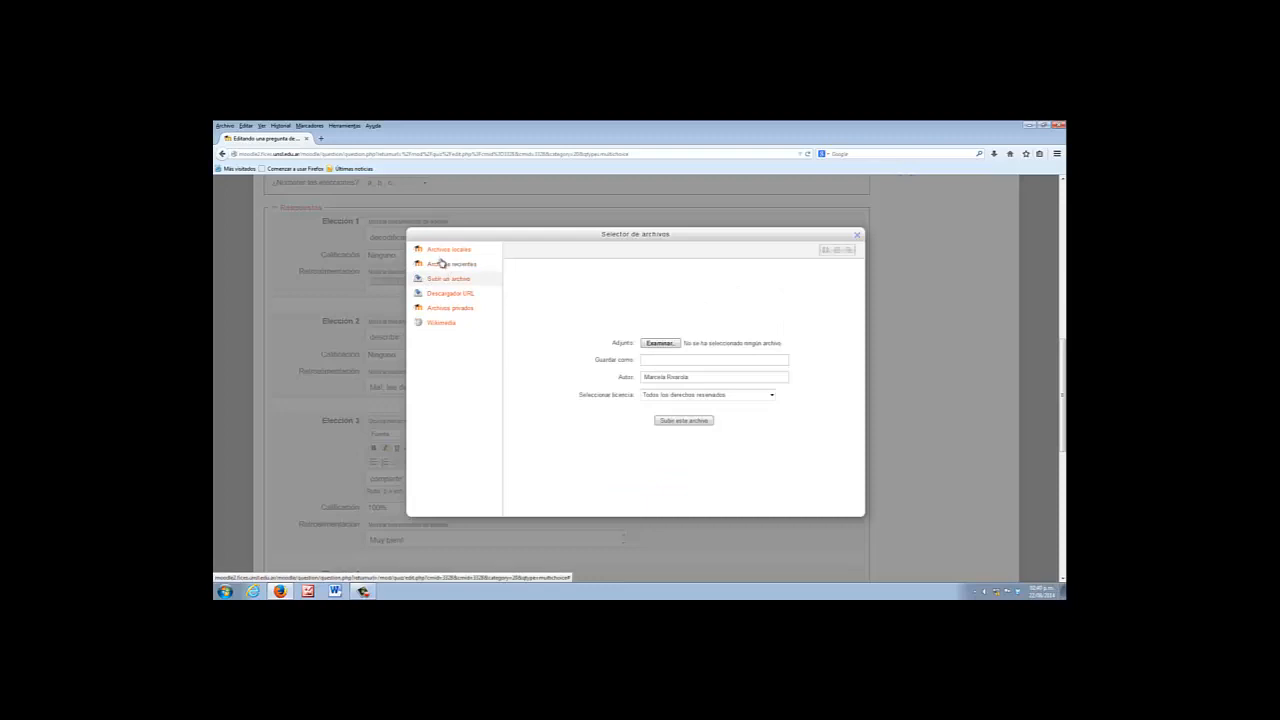
pyautogui.click(659, 343)
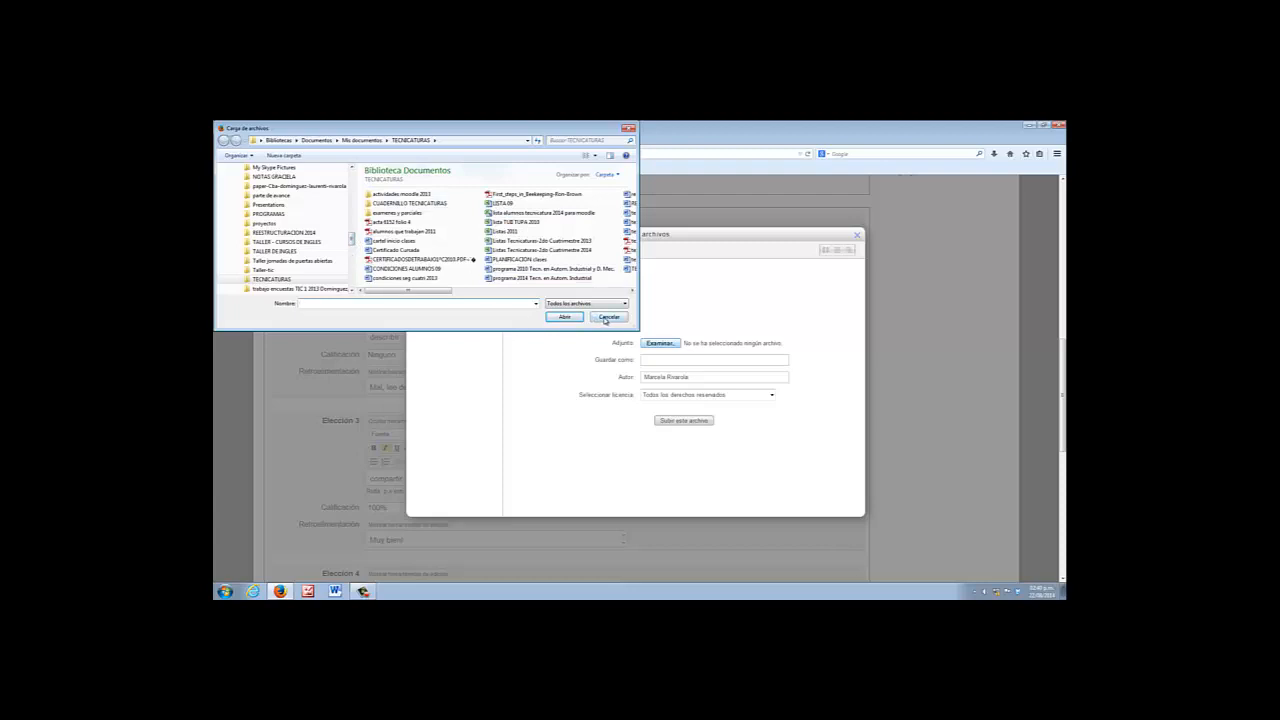
pyautogui.click(607, 317)
pyautogui.click(857, 237)
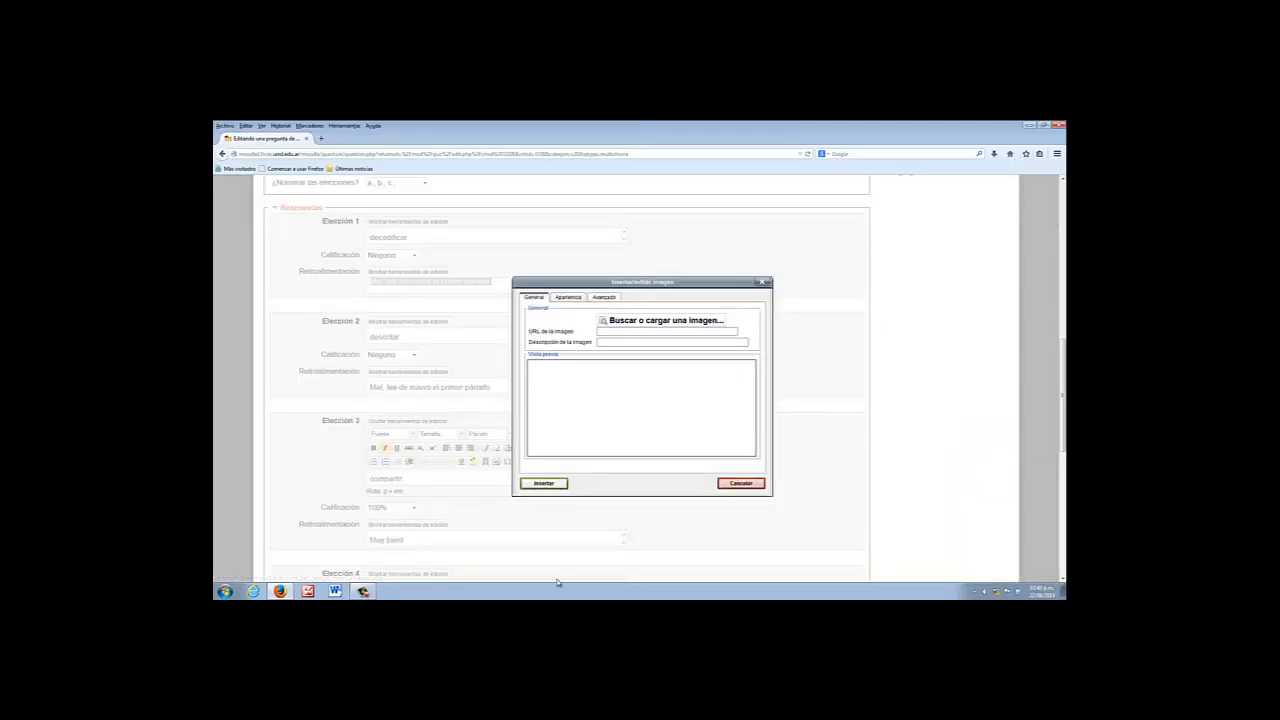
pyautogui.click(731, 486)
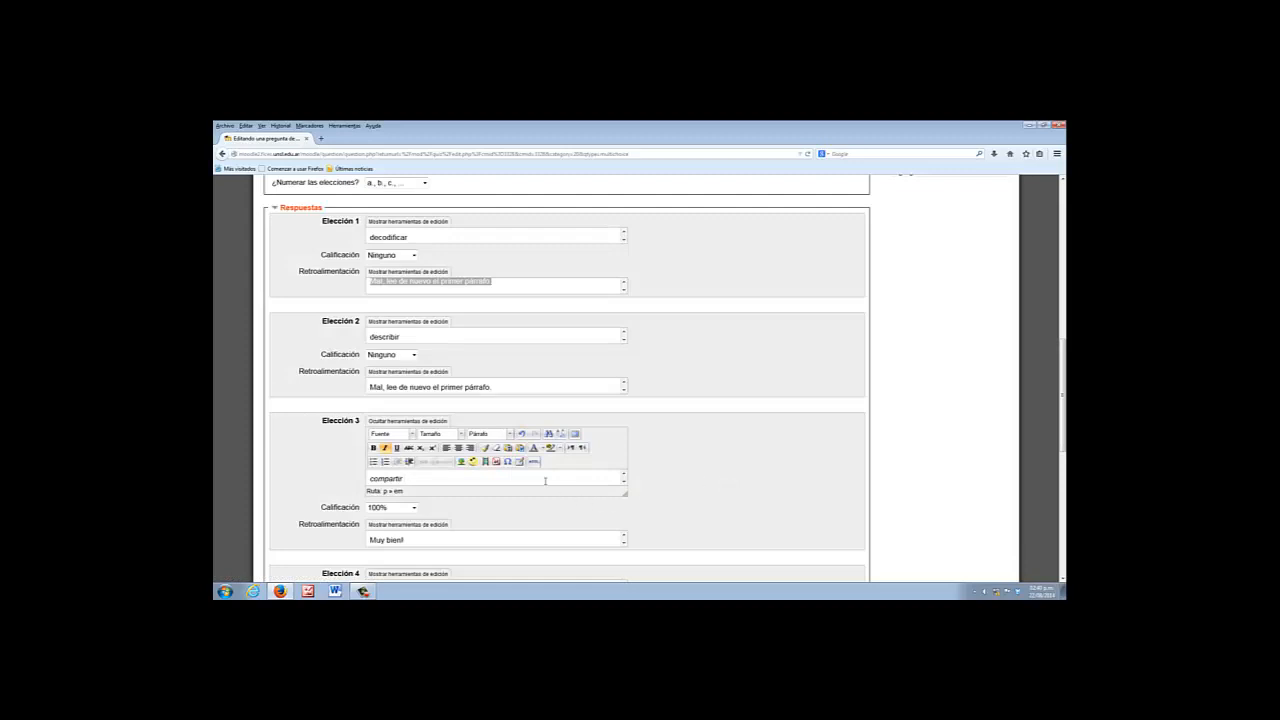
# - Undo the italic formatting of "compartir" in Elección 3
pyautogui.click(522, 436)
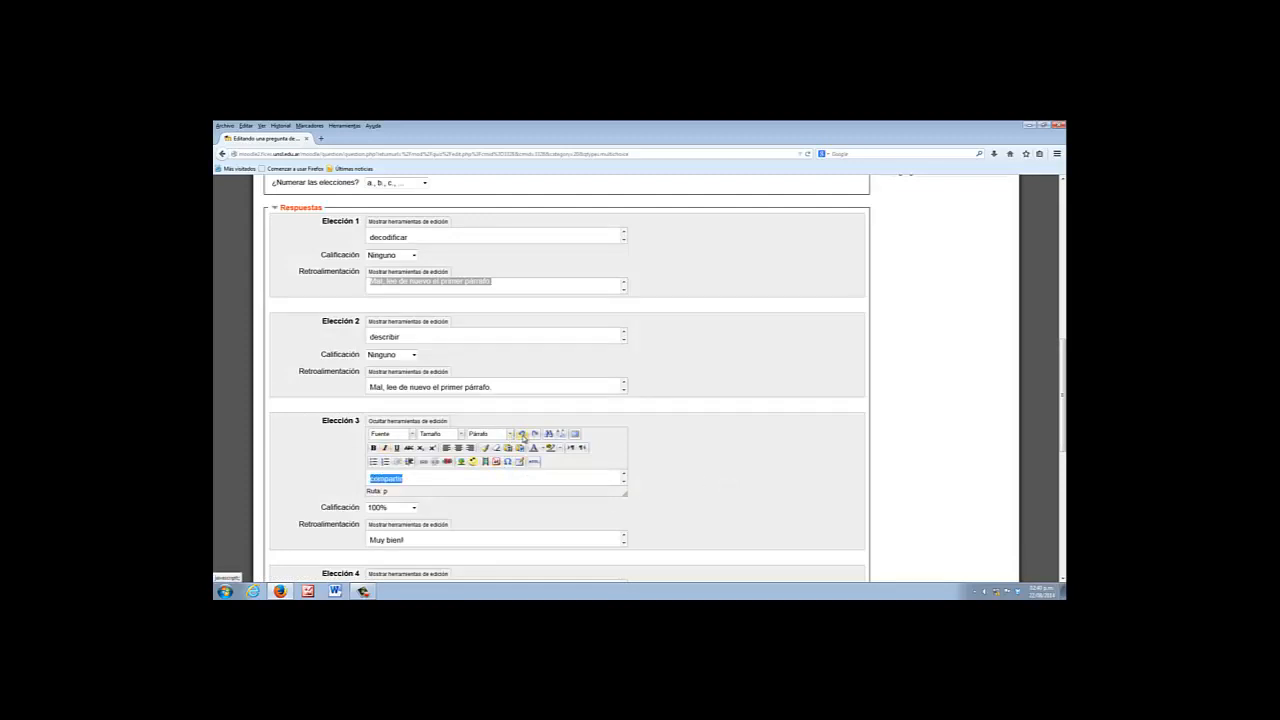
pyautogui.click(661, 468)
pyautogui.scroll(-3, 695, 478)
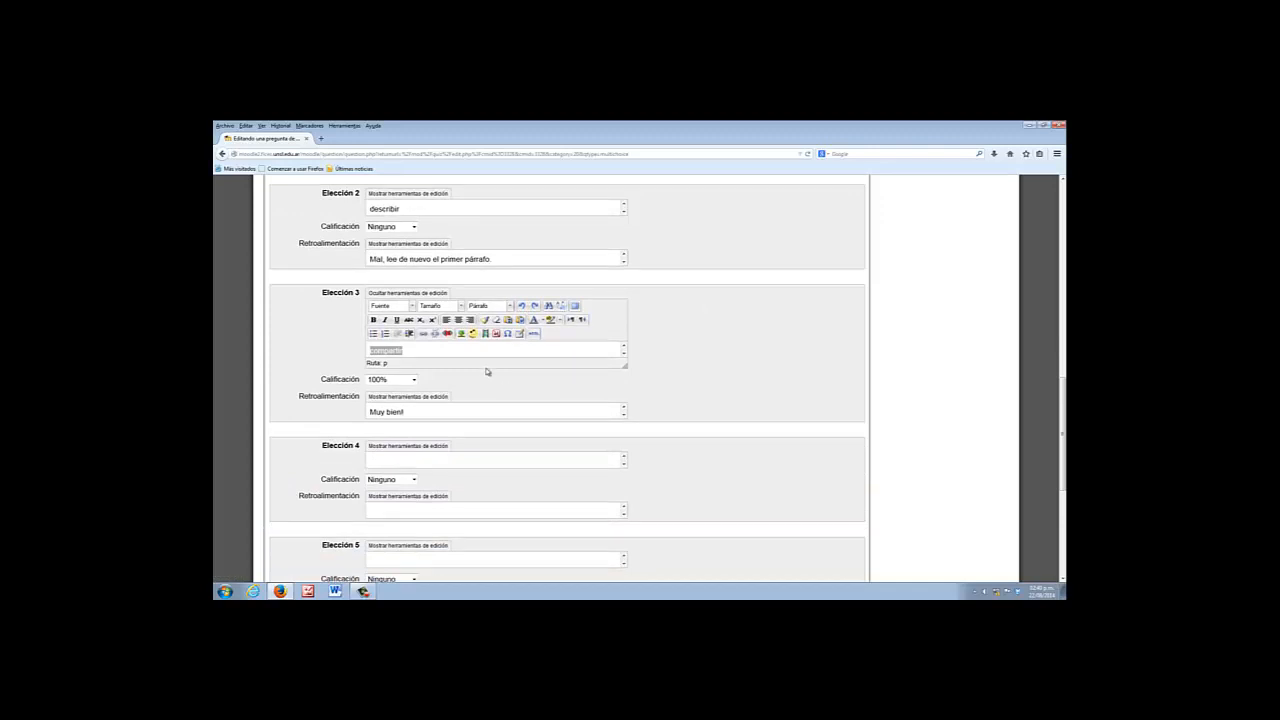
# - Check the answers entered for the multiple-choice question "opcion m1" and save its changes
pyautogui.scroll(3, 490, 378)
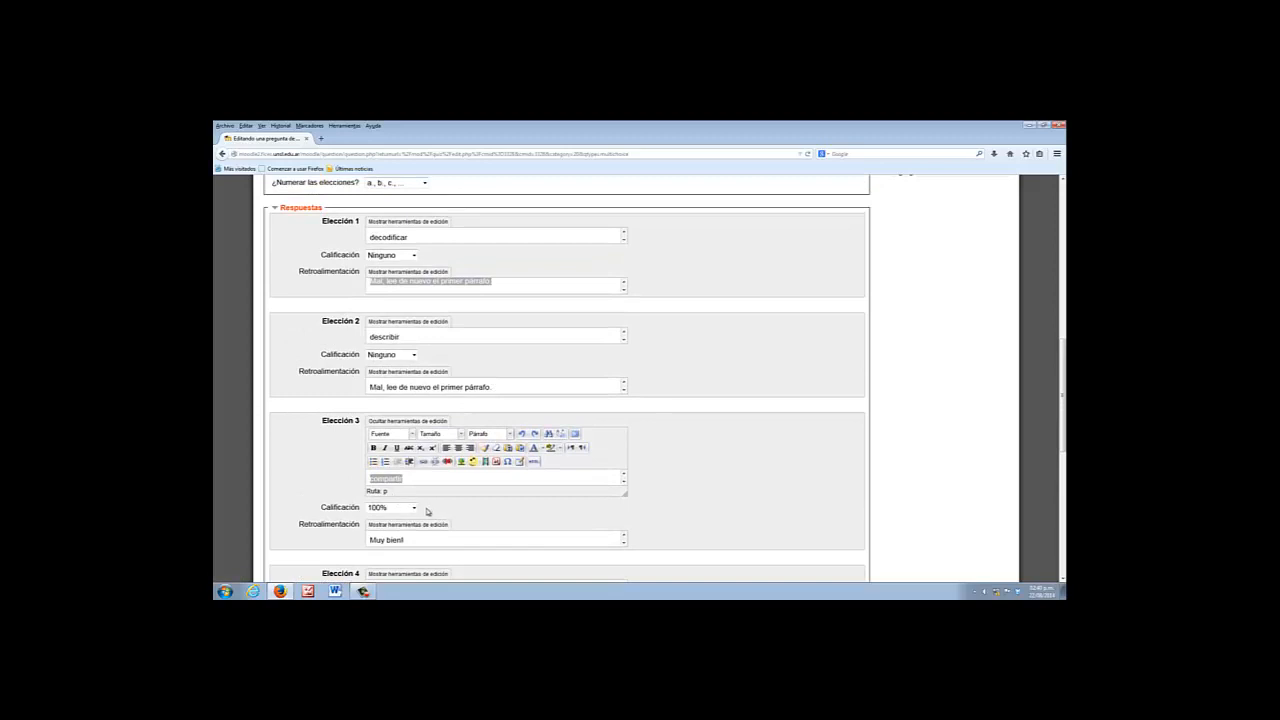
pyautogui.scroll(-4, 440, 497)
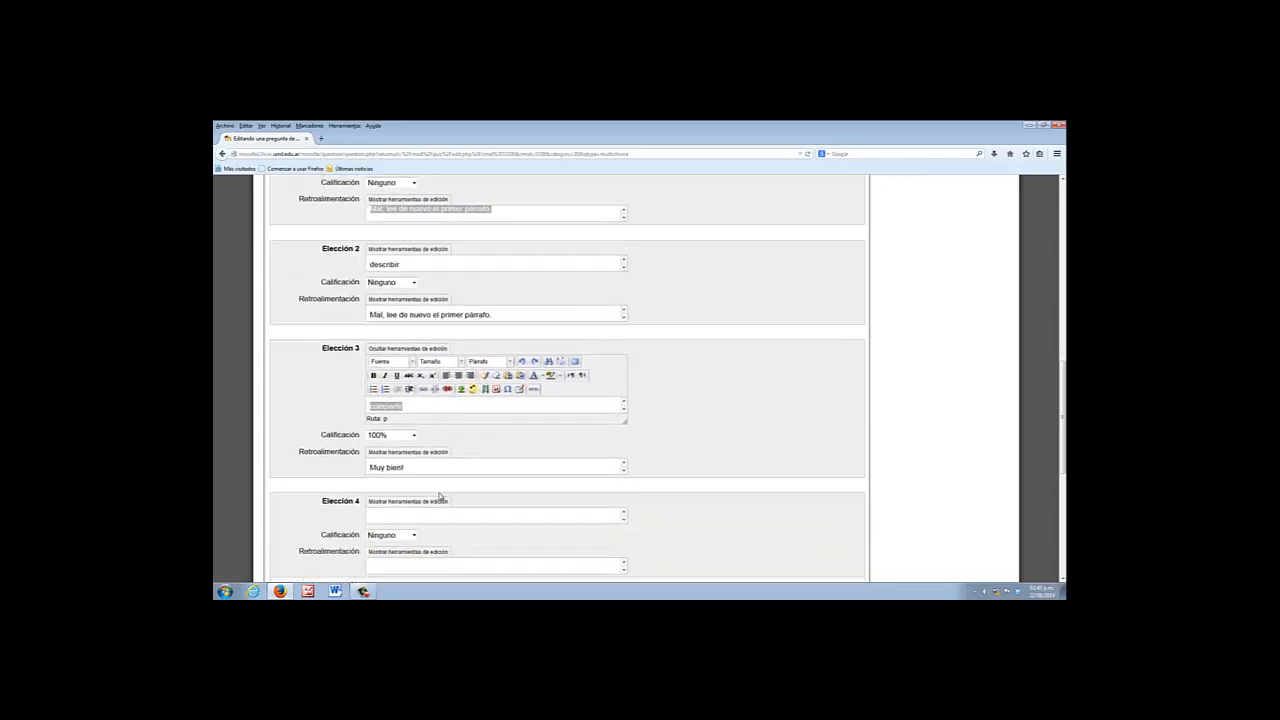
pyautogui.scroll(-2, 469, 486)
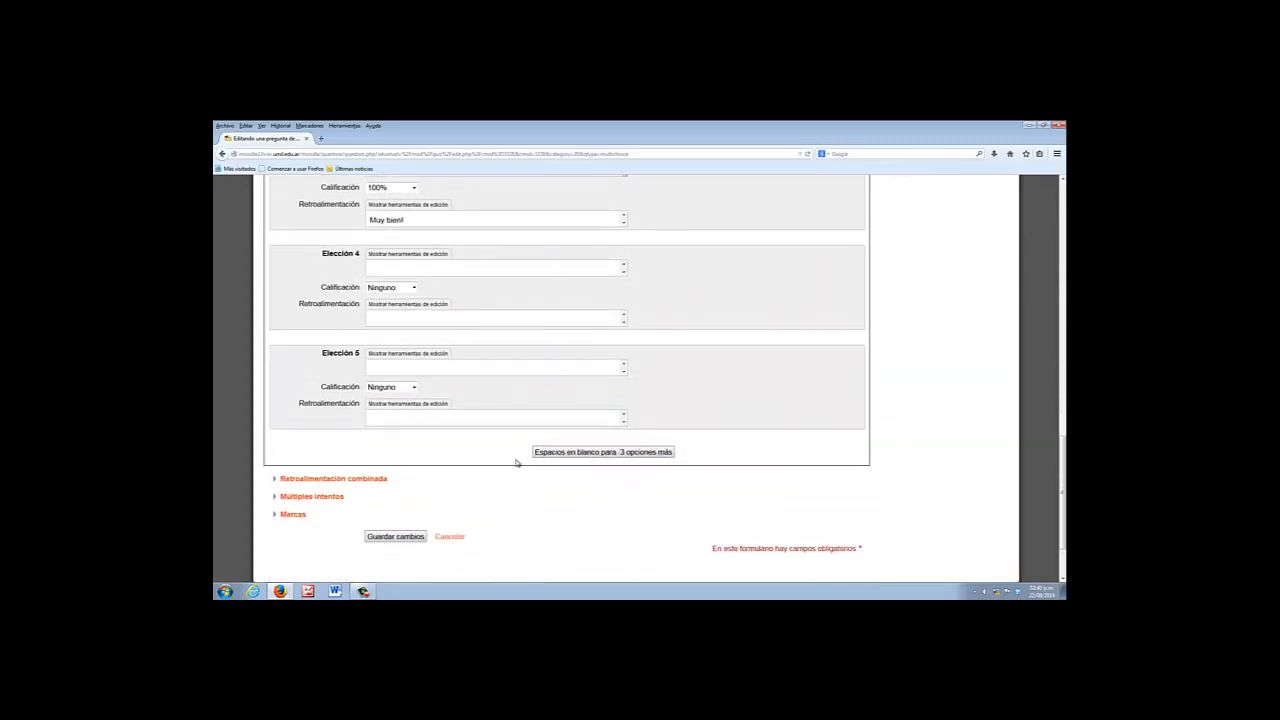
pyautogui.scroll(-2, 480, 494)
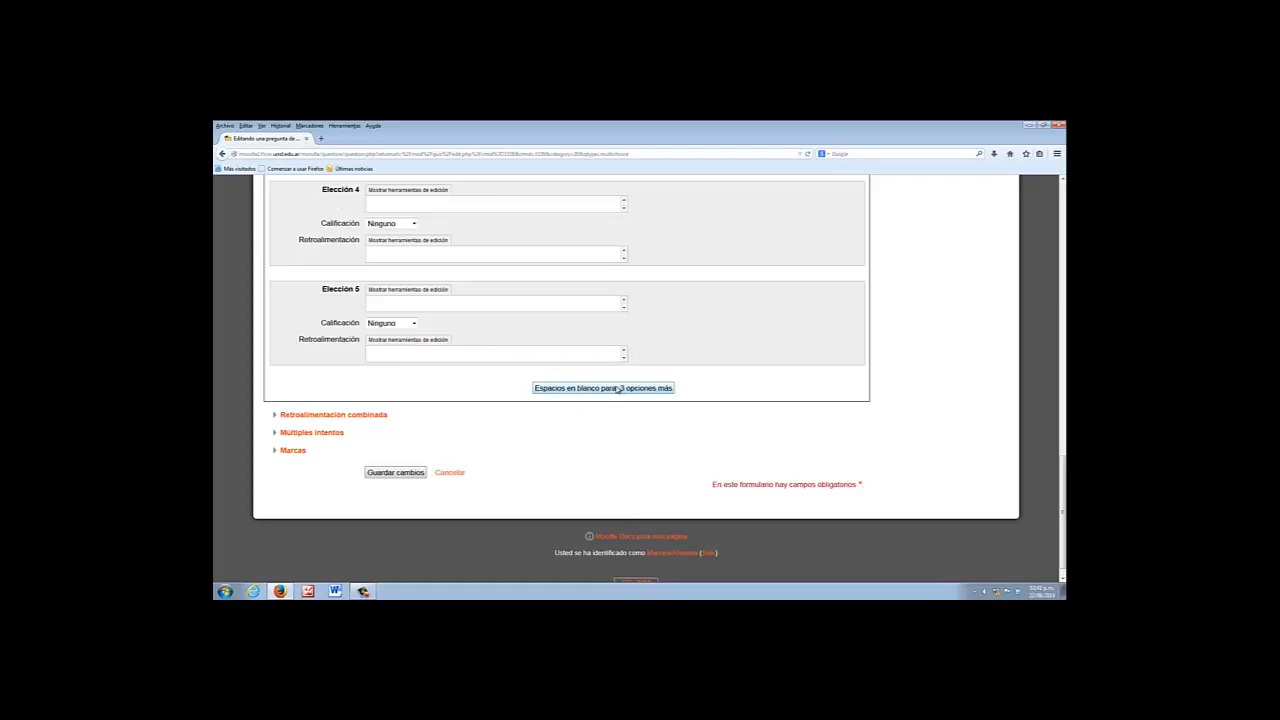
pyautogui.click(408, 477)
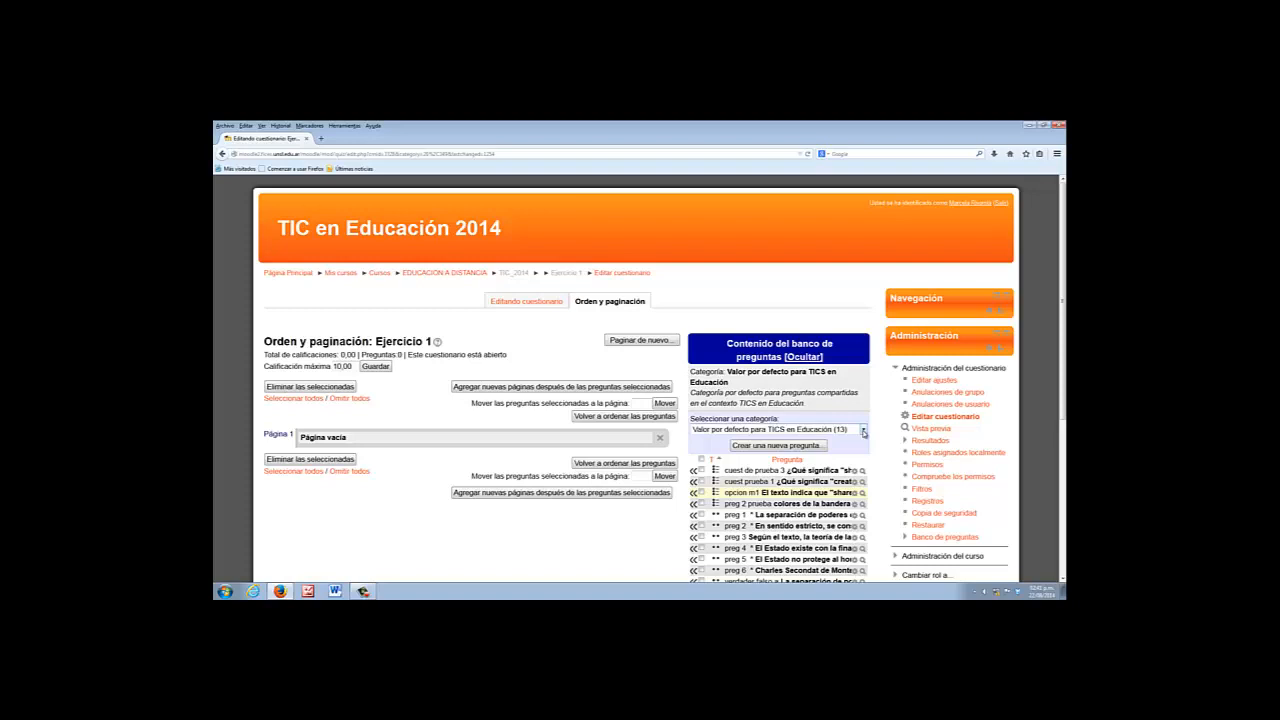
# - View the question bank category "Por defecto en Ejercicio 1" and return to the default category of TICS en Educación
pyautogui.click(863, 431)
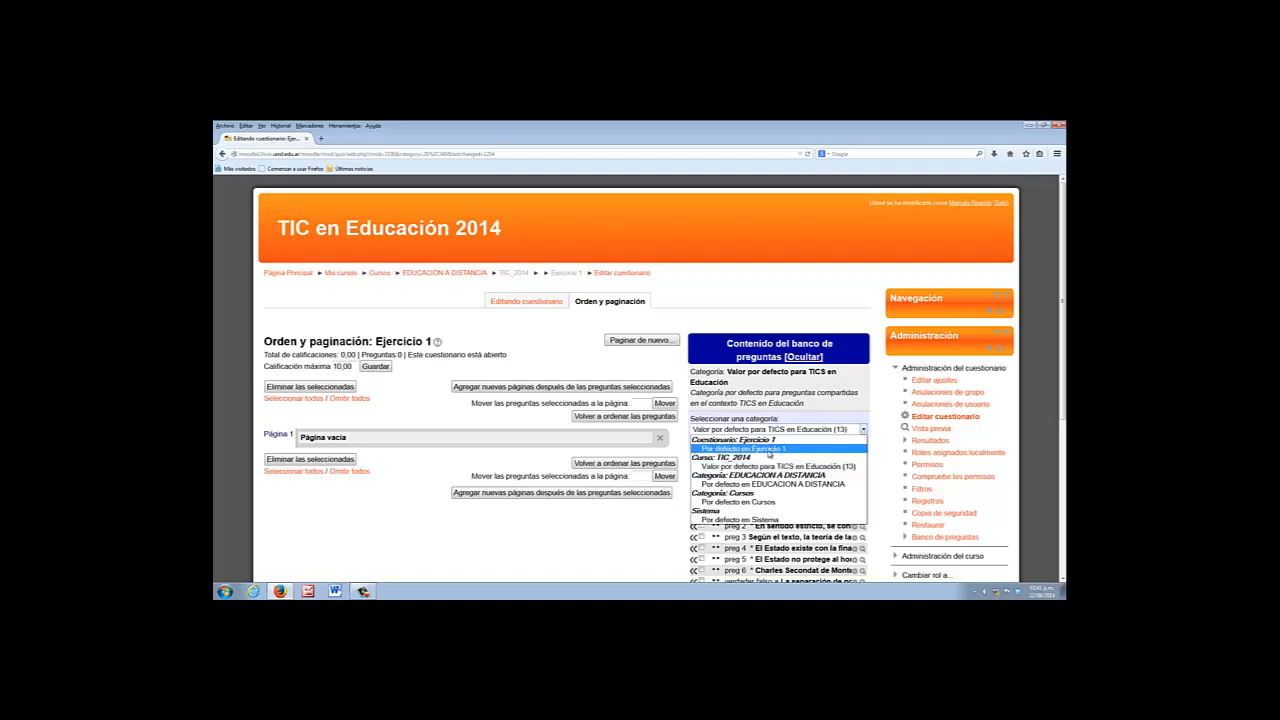
pyautogui.click(768, 452)
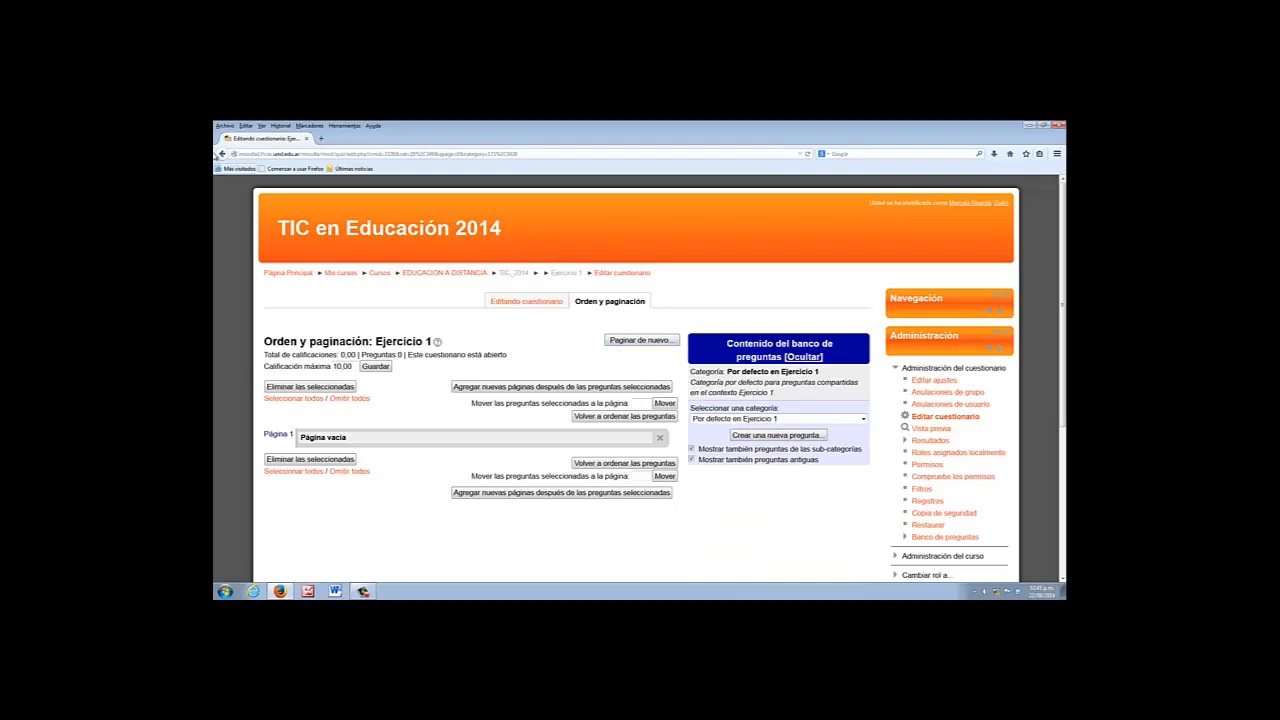
pyautogui.click(223, 157)
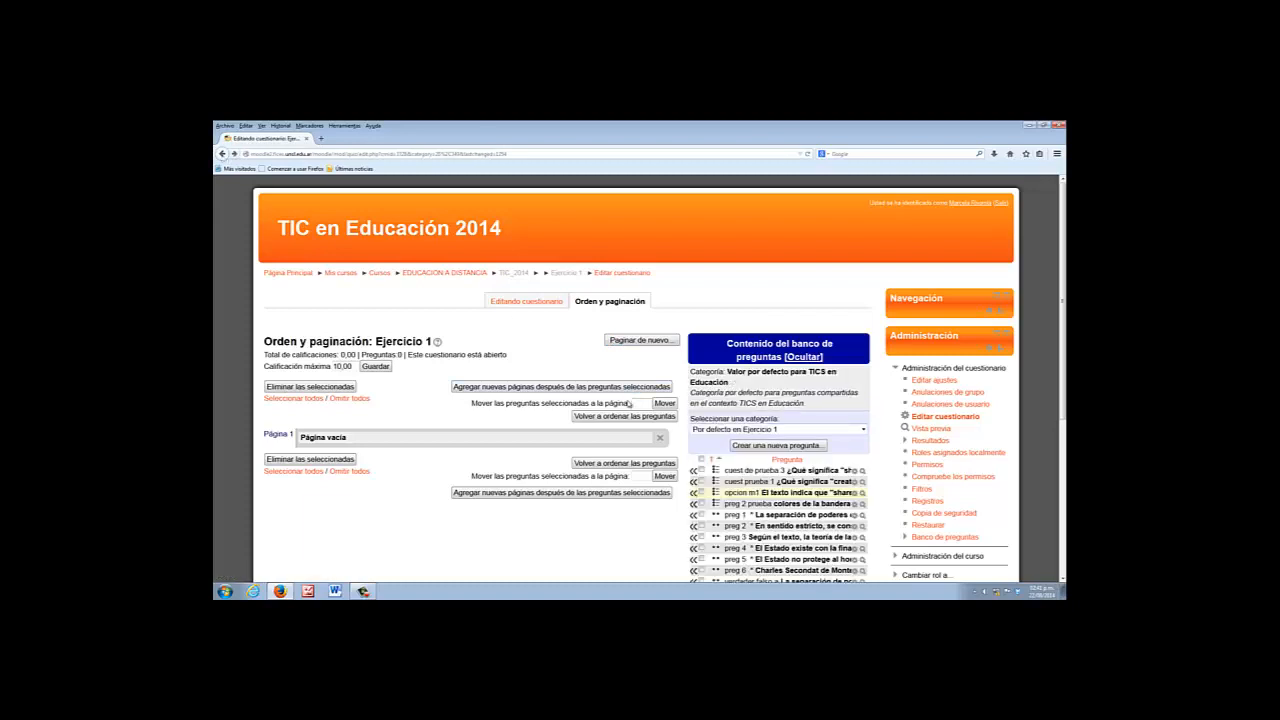
# - Add the question "opcion m1" from the question bank to the quiz Ejercicio 1
pyautogui.click(701, 492)
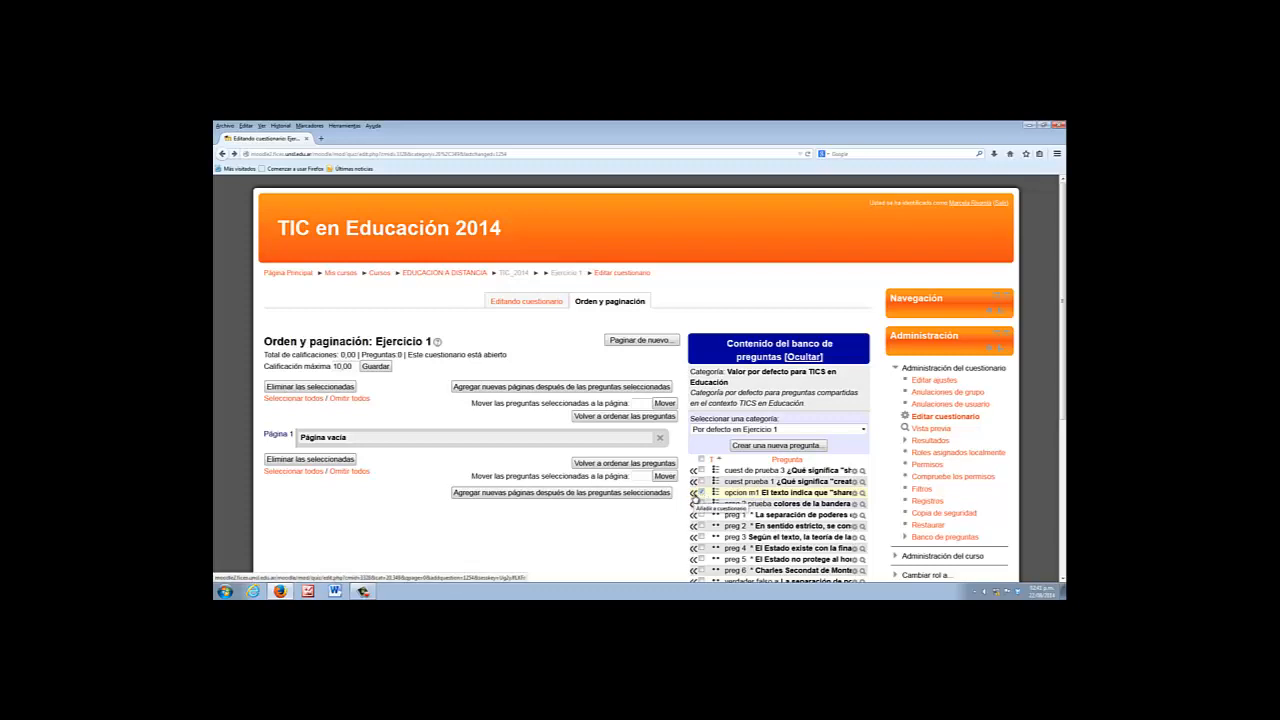
pyautogui.click(694, 495)
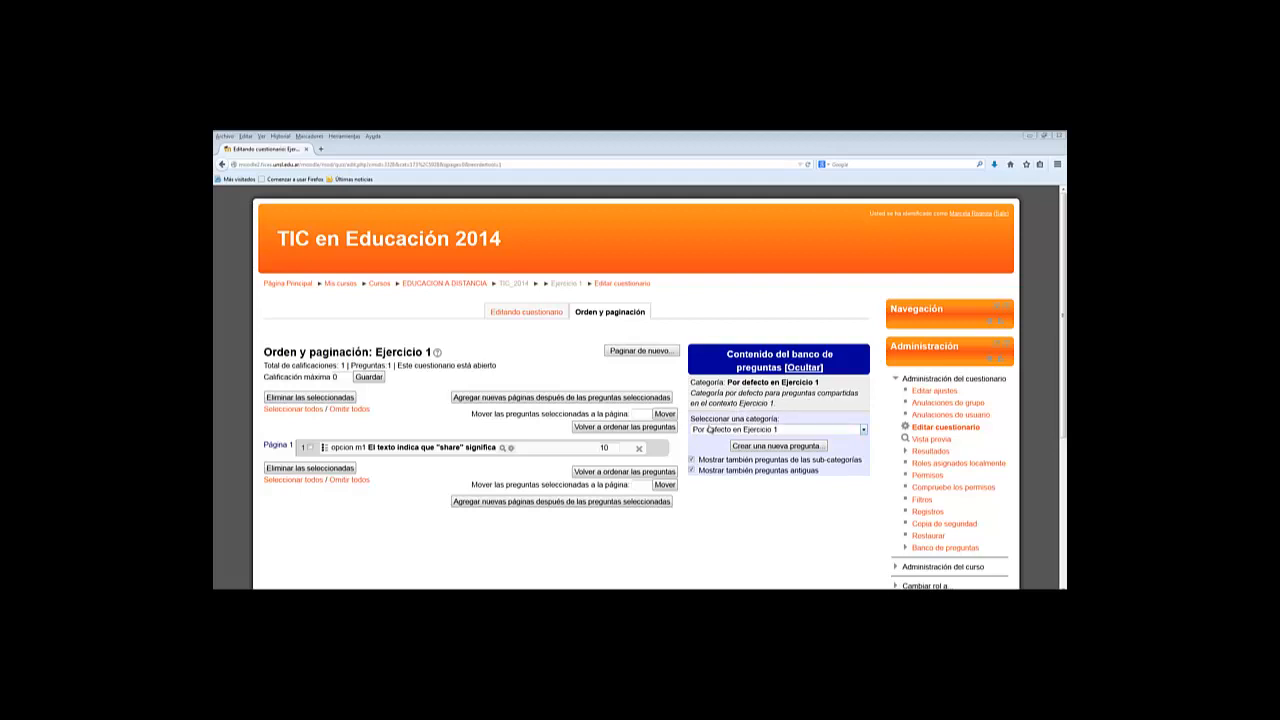
# - Create a new Verdadero/Falso question in the question bank and name it "verdadero falso 1"
pyautogui.click(772, 447)
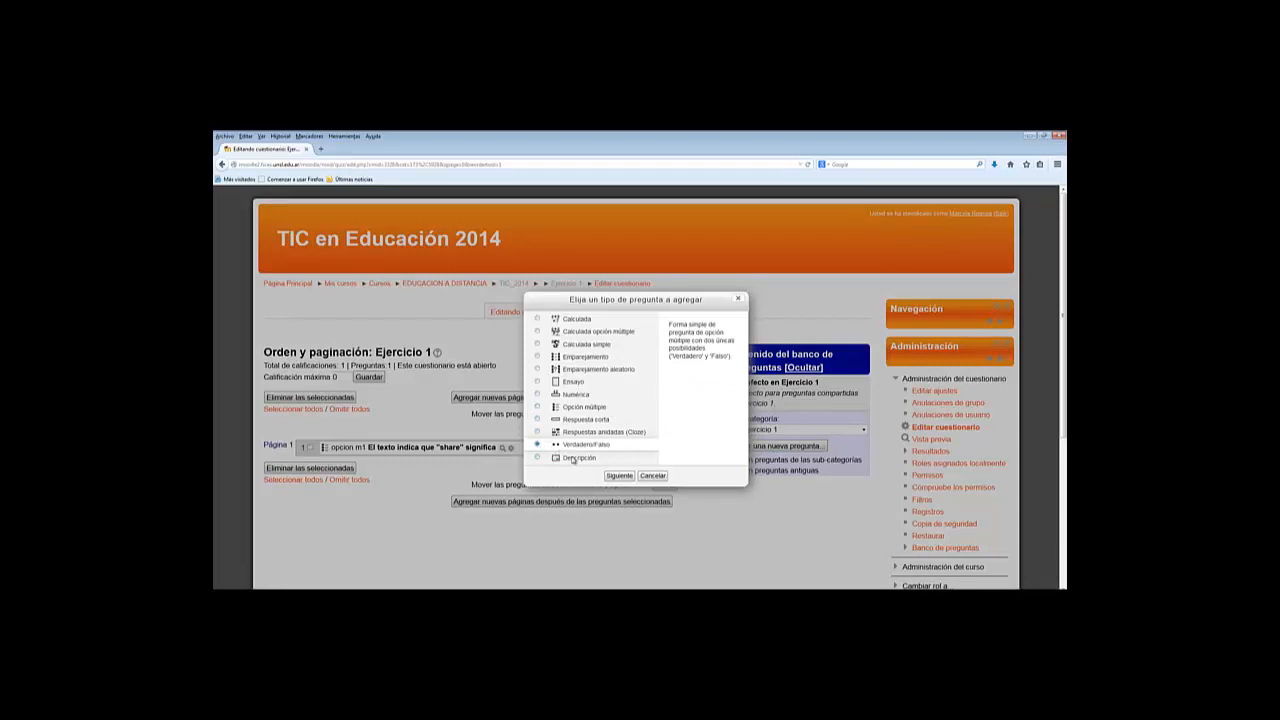
pyautogui.click(617, 476)
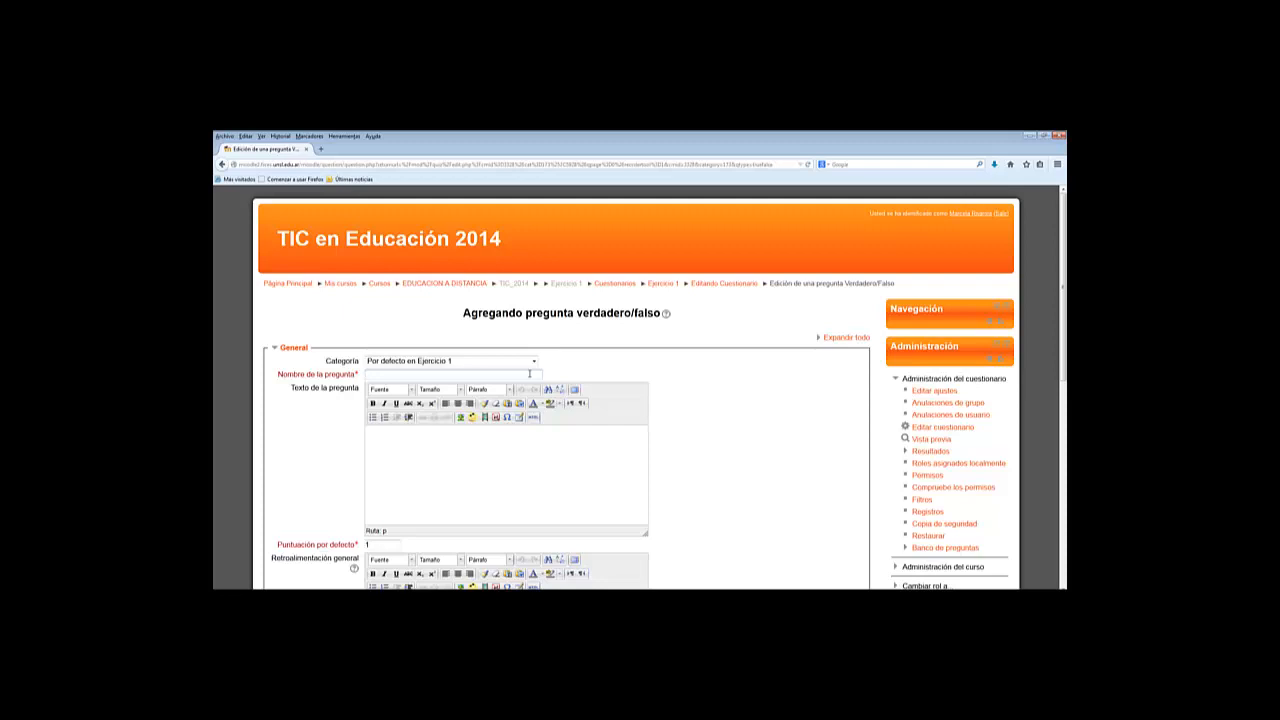
pyautogui.write('verdade')
pyautogui.write('ro')
pyautogui.write('o falso')
# - Enter "Según el texto, la abreviatura MOOC significa: curso masivo abierto presencial." as the question text
pyautogui.write('Según el t')
pyautogui.write('exto')
pyautogui.write(', la')
pyautogui.write(' abre')
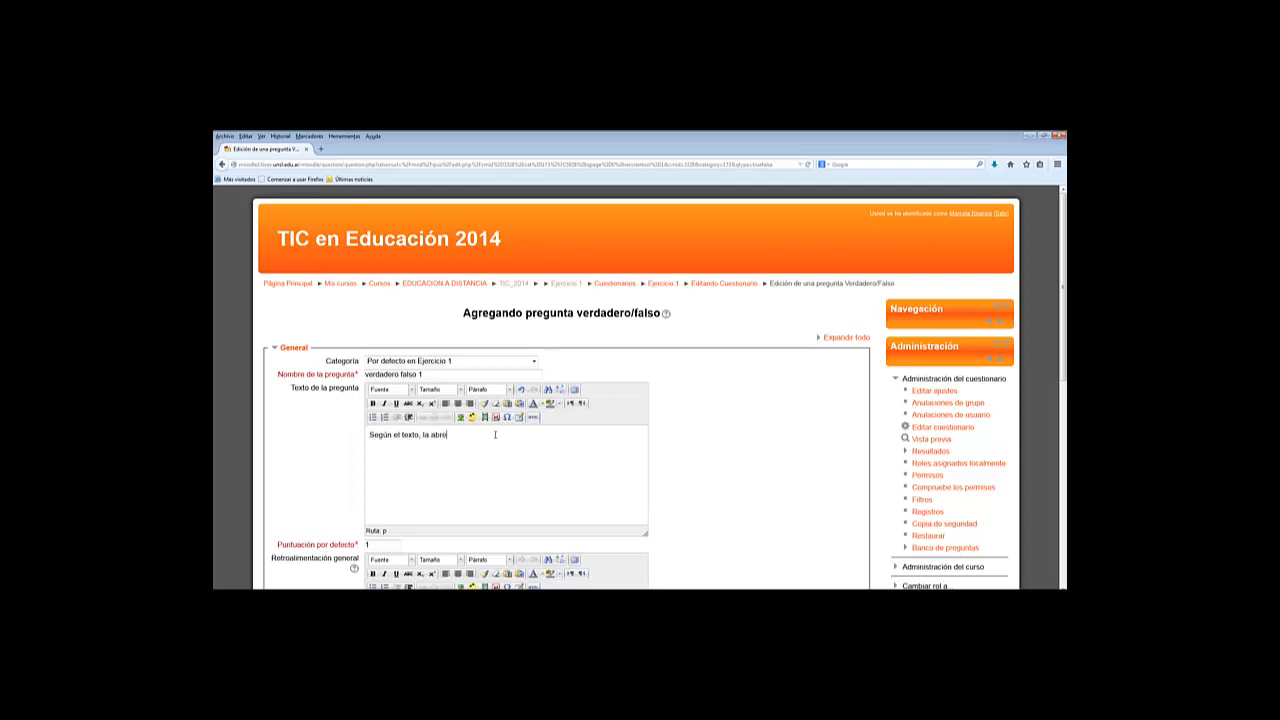
pyautogui.write('viatura MOOC significa: curso masivo abierto presencial.')
# - Review the true/false question form and check the Respuesta correcta choices, keeping Falso
pyautogui.scroll(-4, 490, 434)
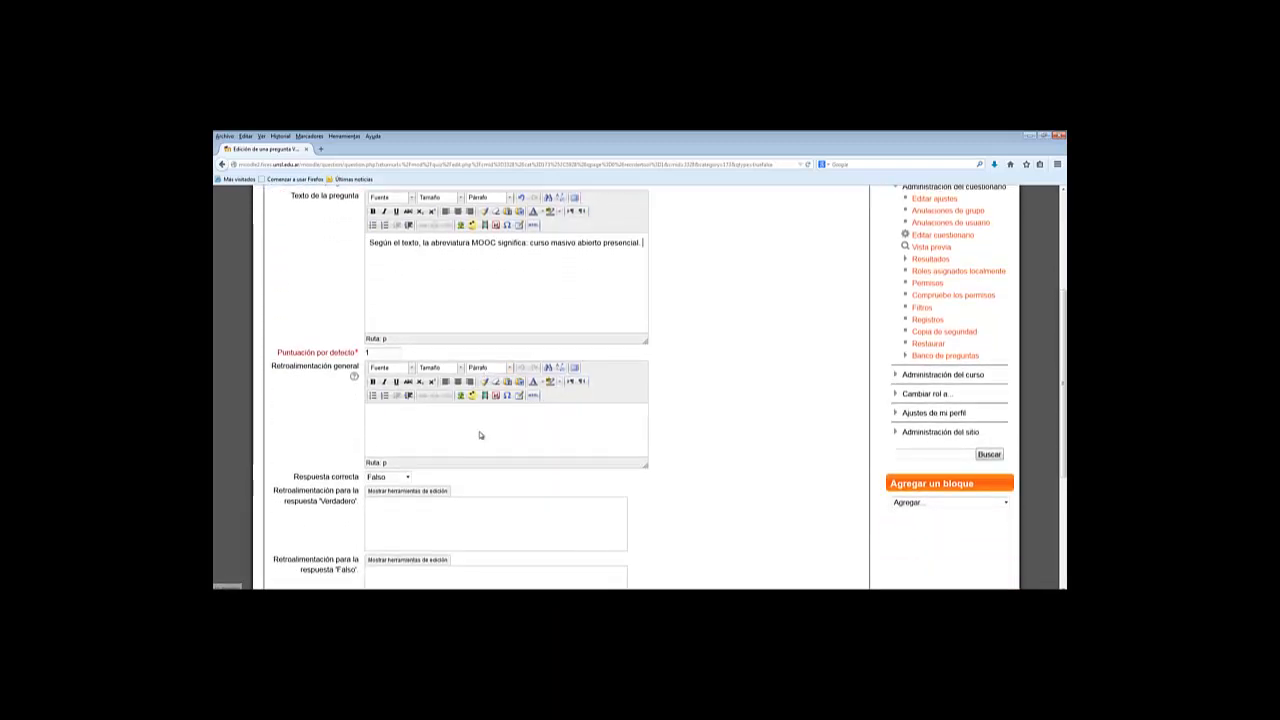
pyautogui.scroll(-1, 476, 433)
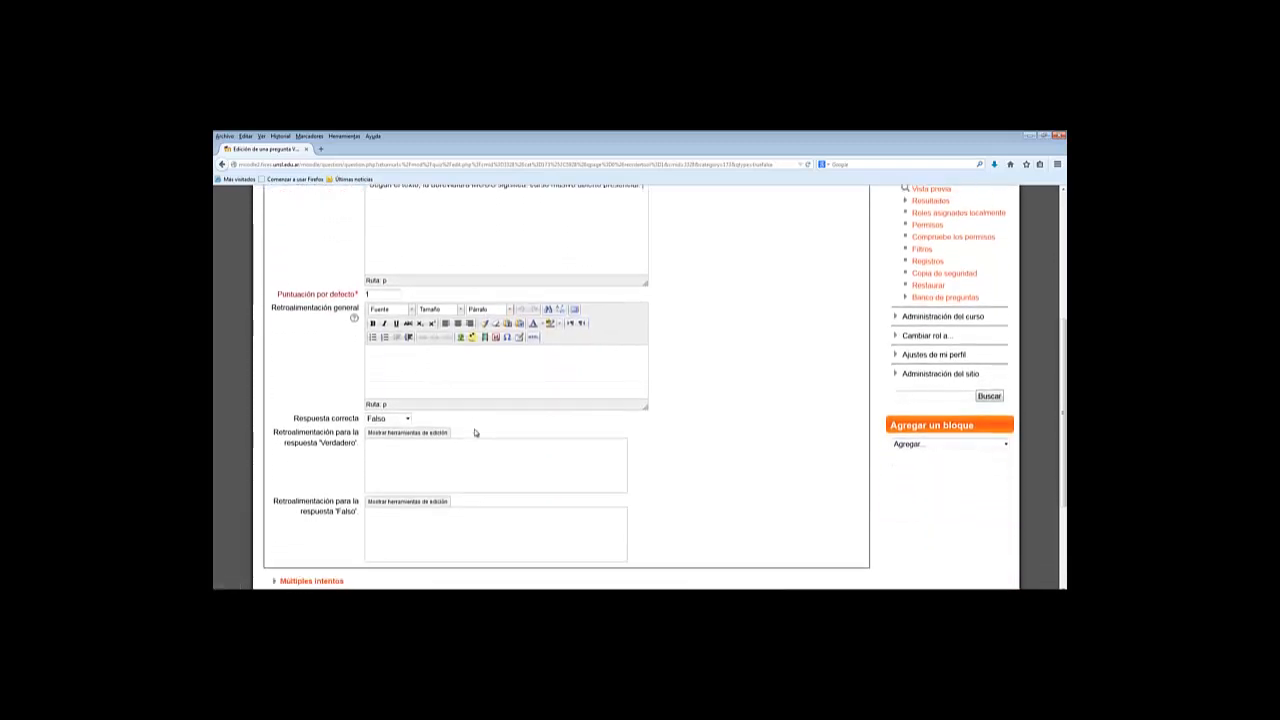
pyautogui.scroll(3, 456, 428)
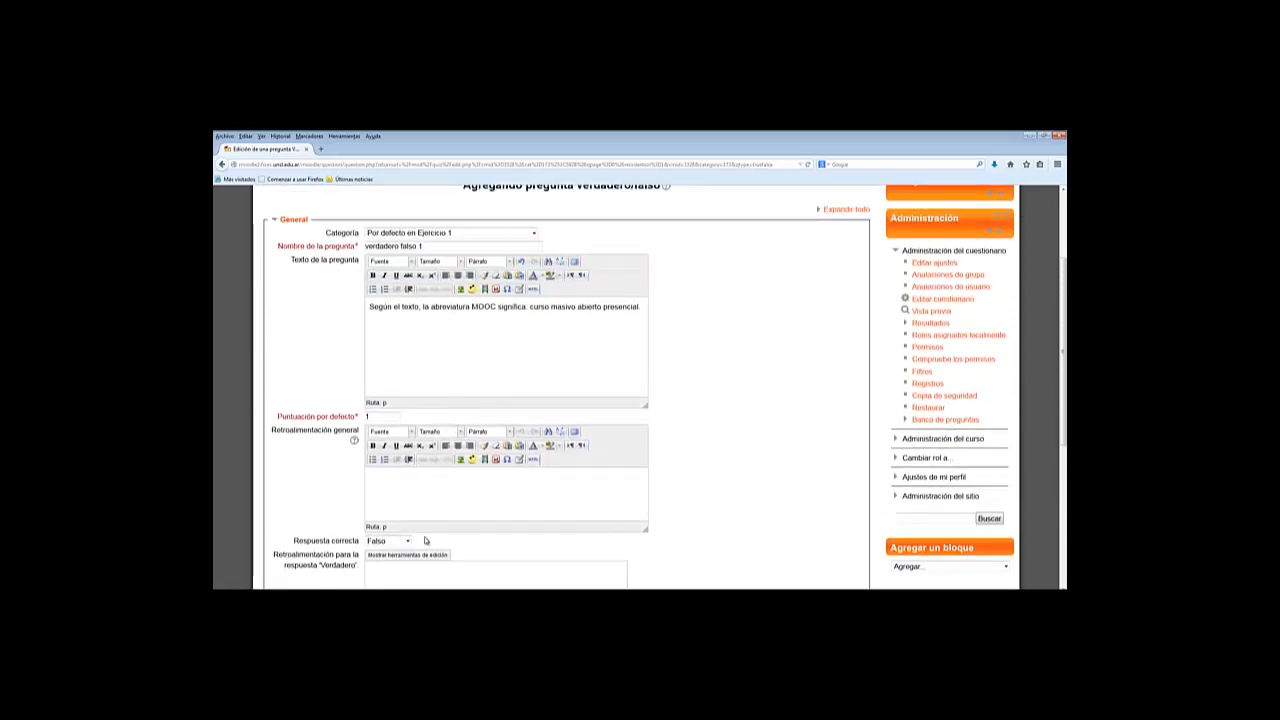
pyautogui.scroll(-1, 412, 525)
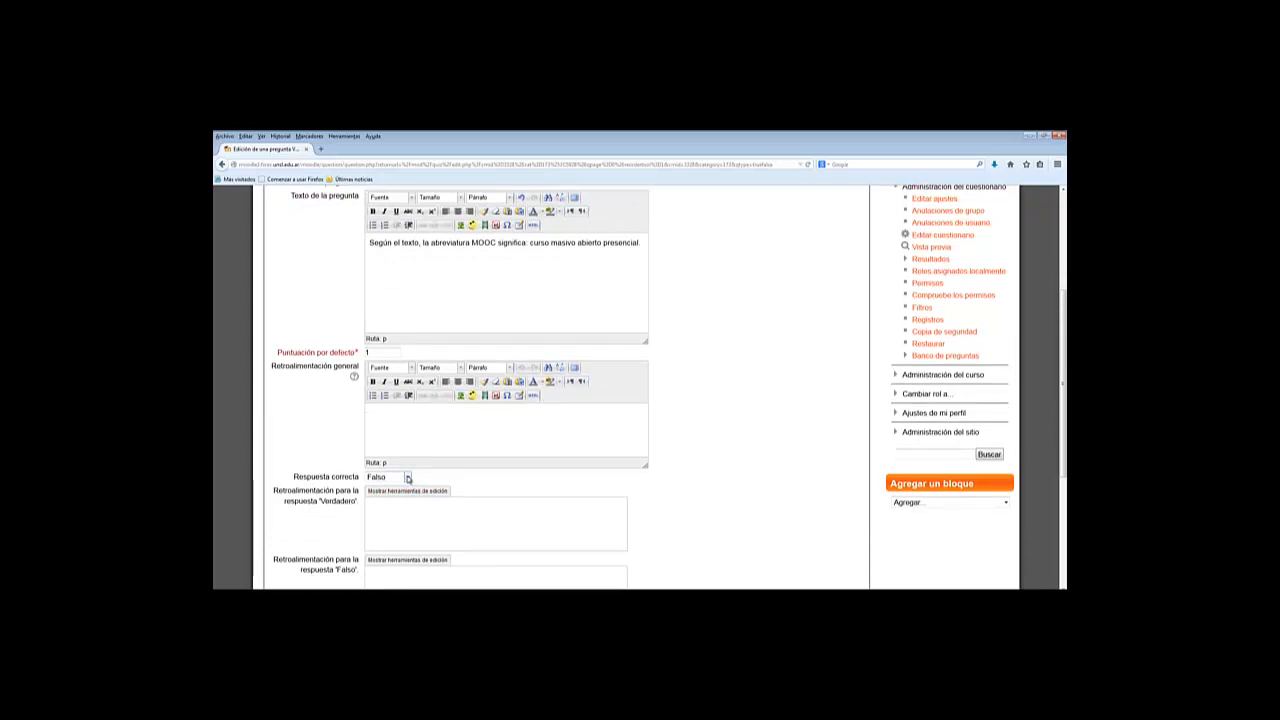
pyautogui.click(406, 477)
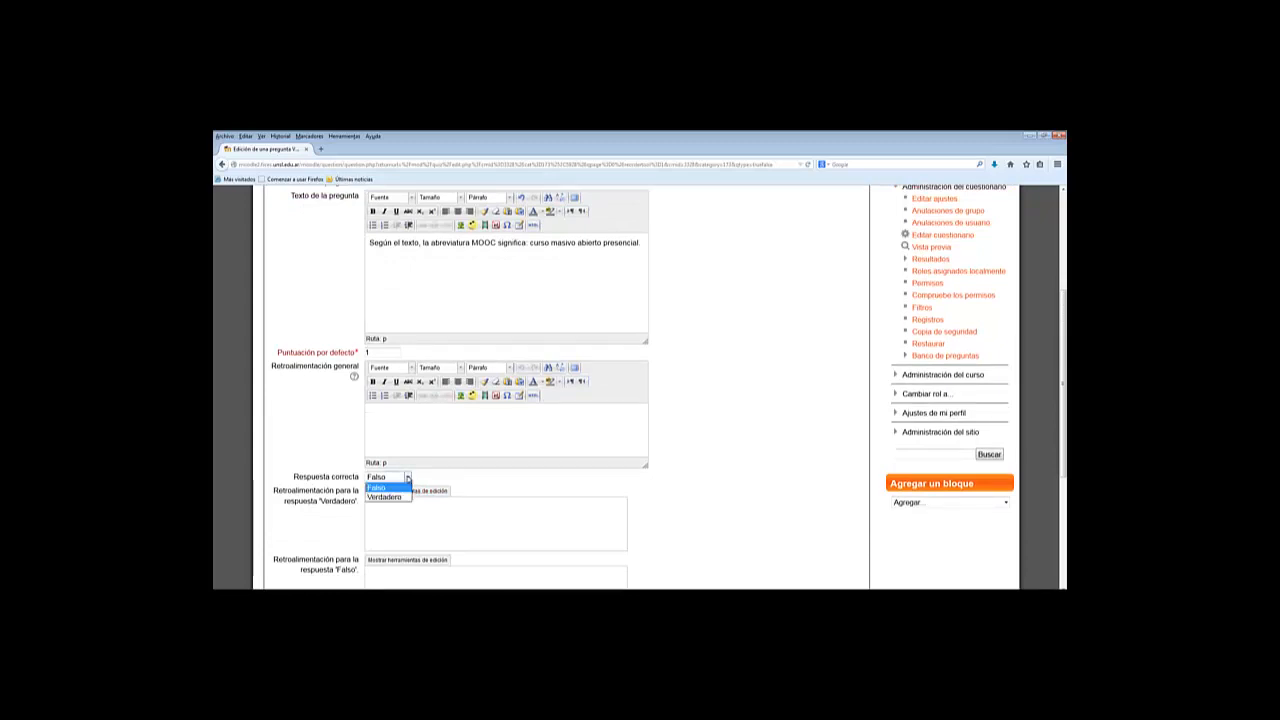
pyautogui.click(407, 480)
pyautogui.scroll(-1, 422, 497)
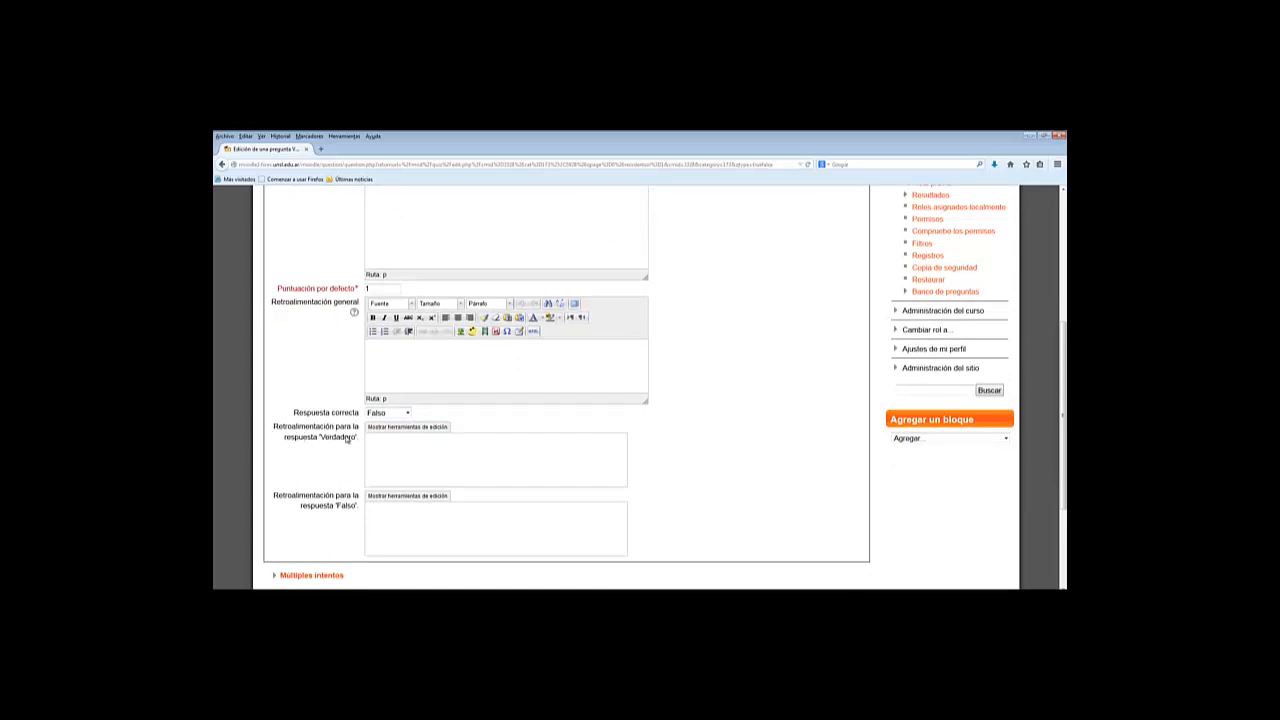
# - Enter the feedback "Muy bien!" for the answer Falso and "Ojo, volvé a leer el tercer párrafo." for Verdadero
pyautogui.click(378, 516)
pyautogui.write('Muy bie')
pyautogui.write('n')
pyautogui.write('Ojo, volvé')
pyautogui.write(' a leer el tex')
pyautogui.write('cer párrafo.')
# - Save the true/false question and add "verdadero falso 1" from the question bank to the quiz
pyautogui.scroll(-1, 438, 462)
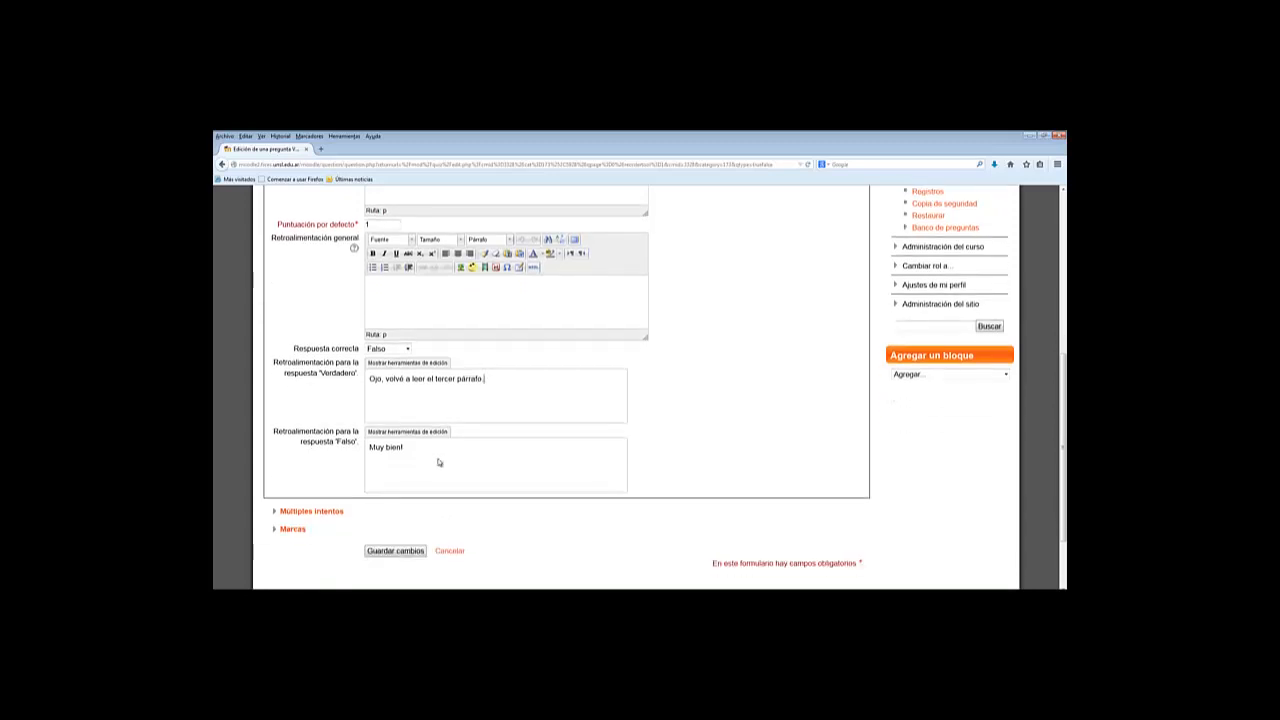
pyautogui.click(404, 553)
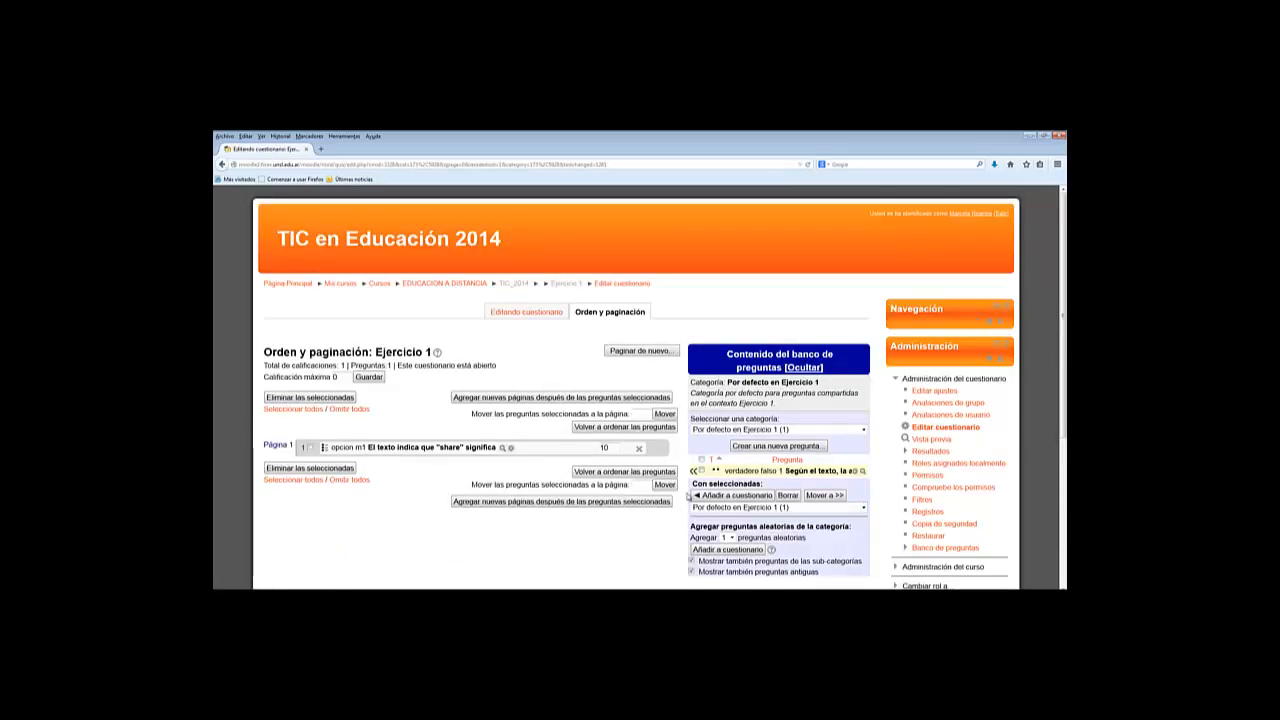
pyautogui.click(693, 472)
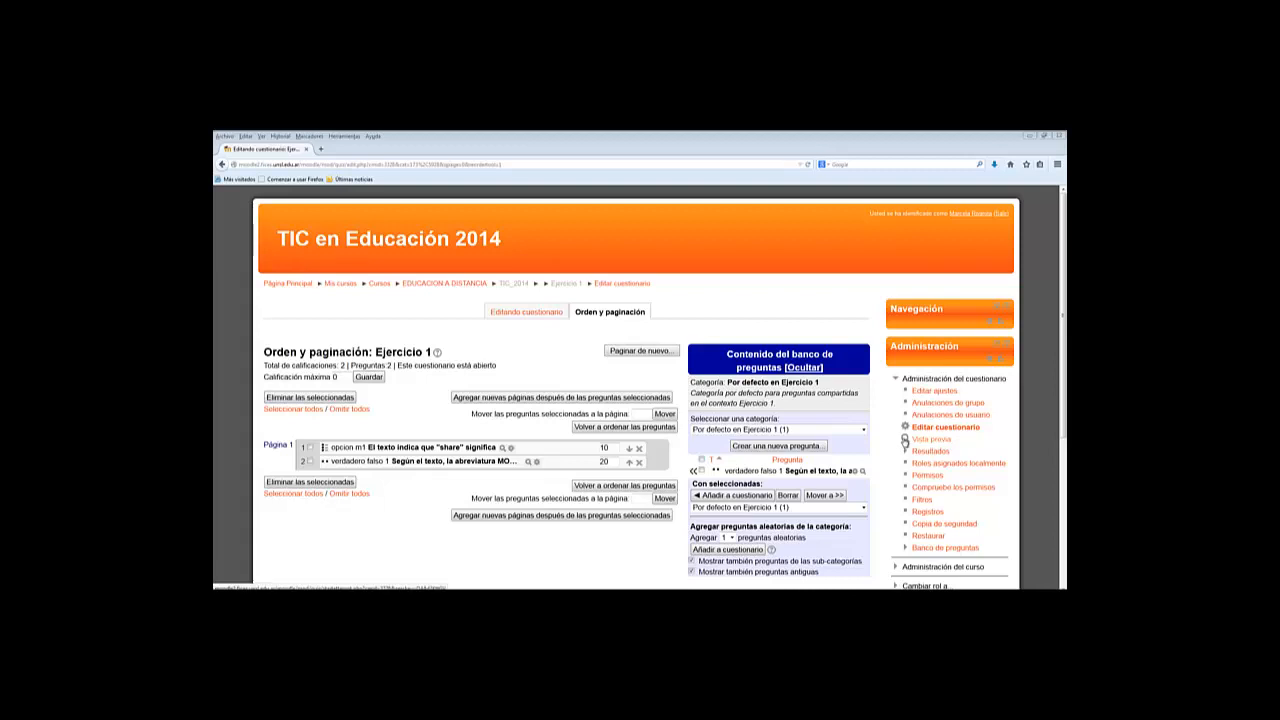
# - Preview the quiz with its two questions and return to the question order page
pyautogui.click(905, 440)
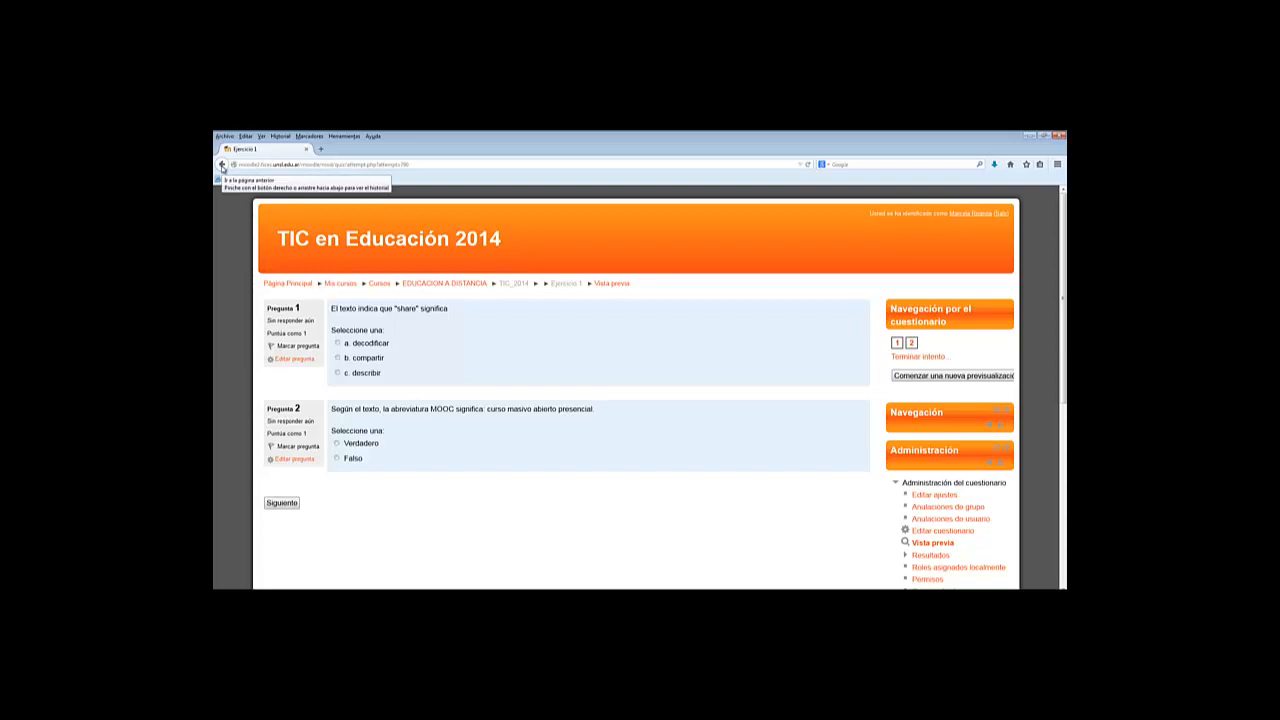
pyautogui.click(222, 166)
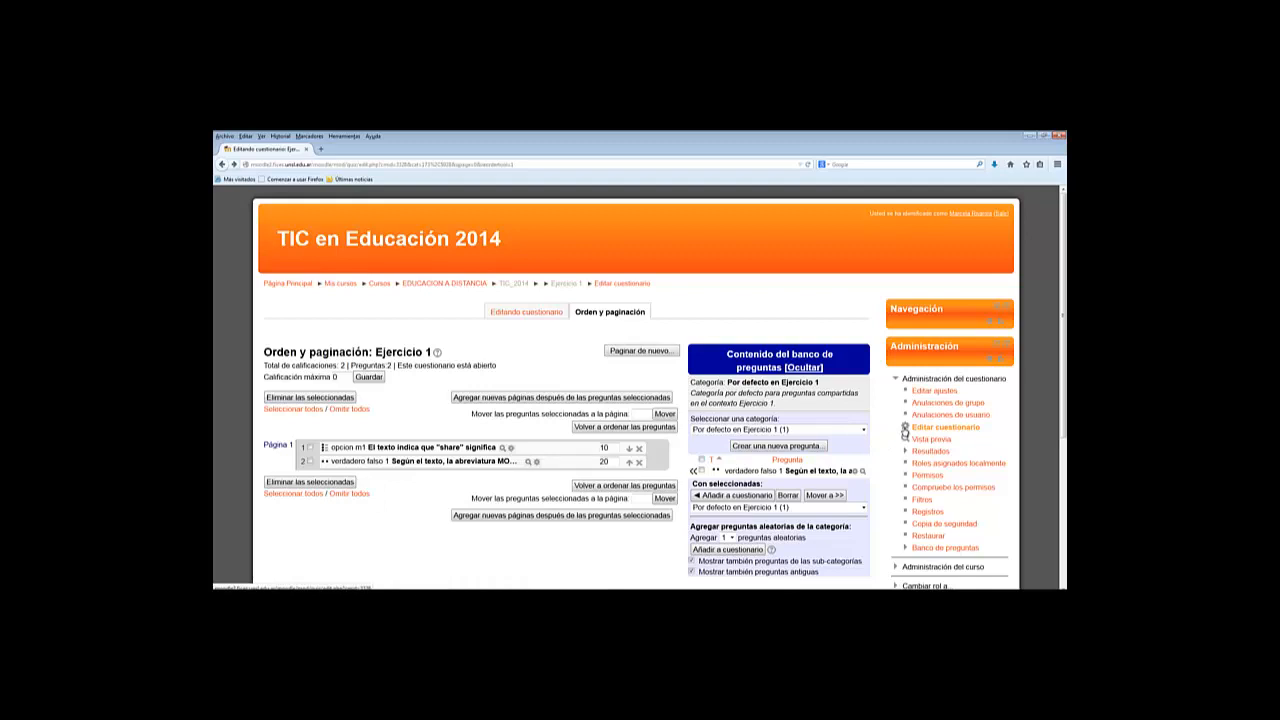
# - Open the edit form of "opcion m1" in a new tab, examine its answers and feedback, and close the tab
pyautogui.rightClick(514, 451)
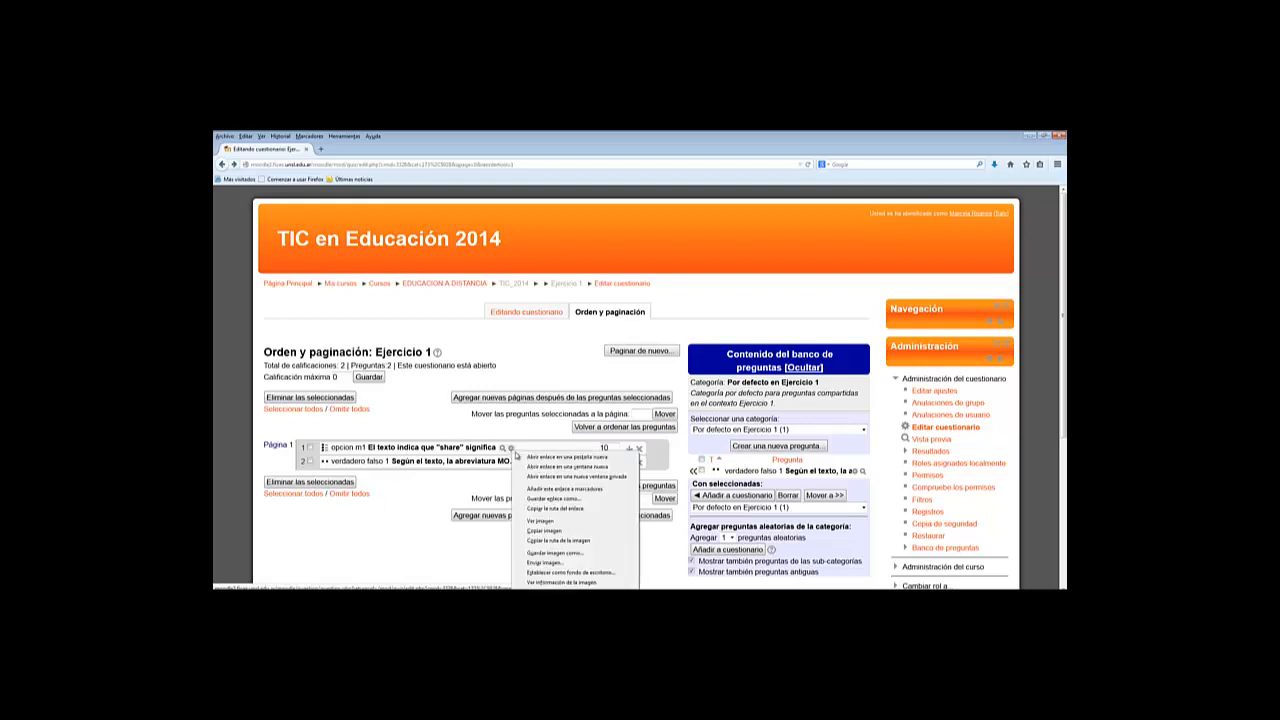
pyautogui.click(524, 457)
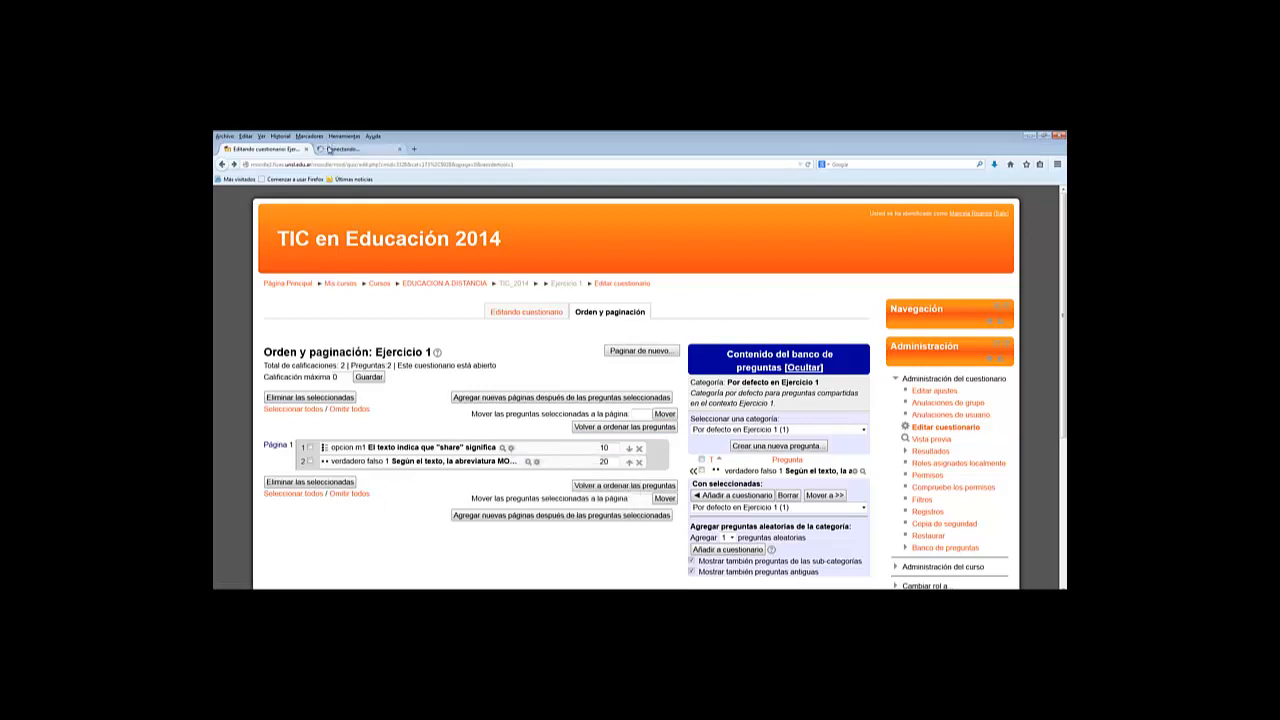
pyautogui.click(330, 149)
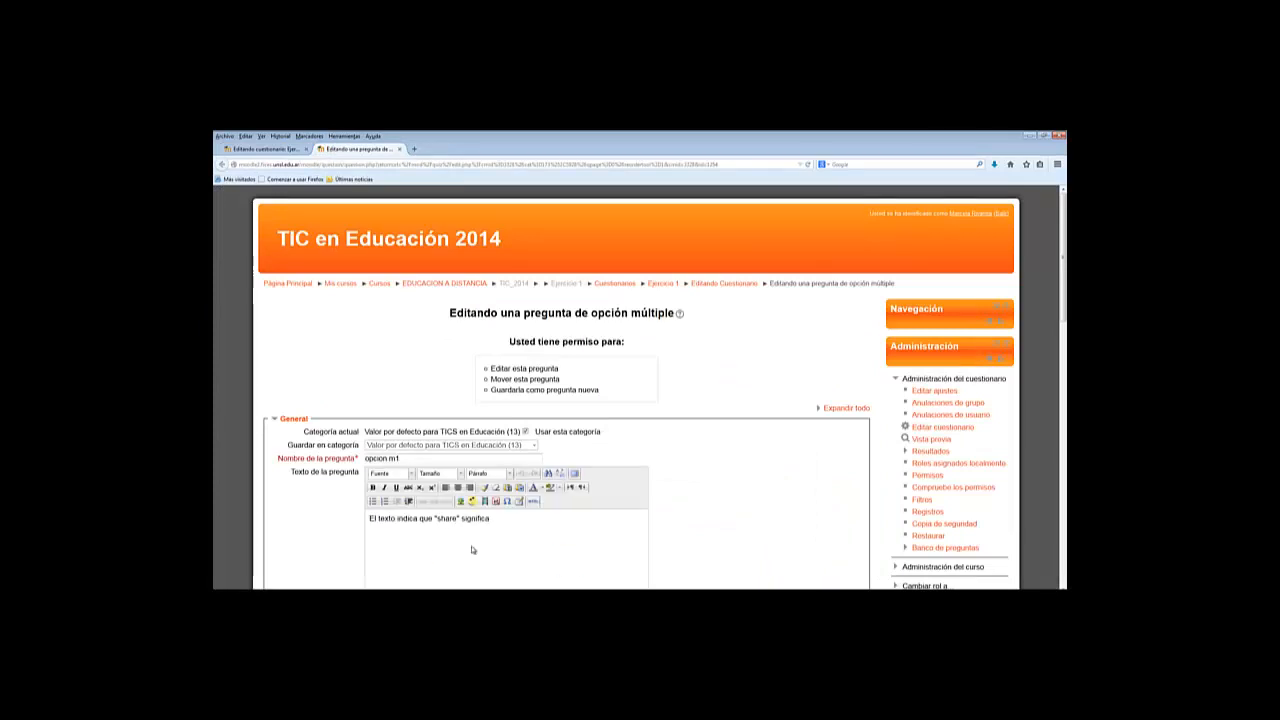
pyautogui.scroll(-3, 472, 550)
pyautogui.scroll(-15, 472, 550)
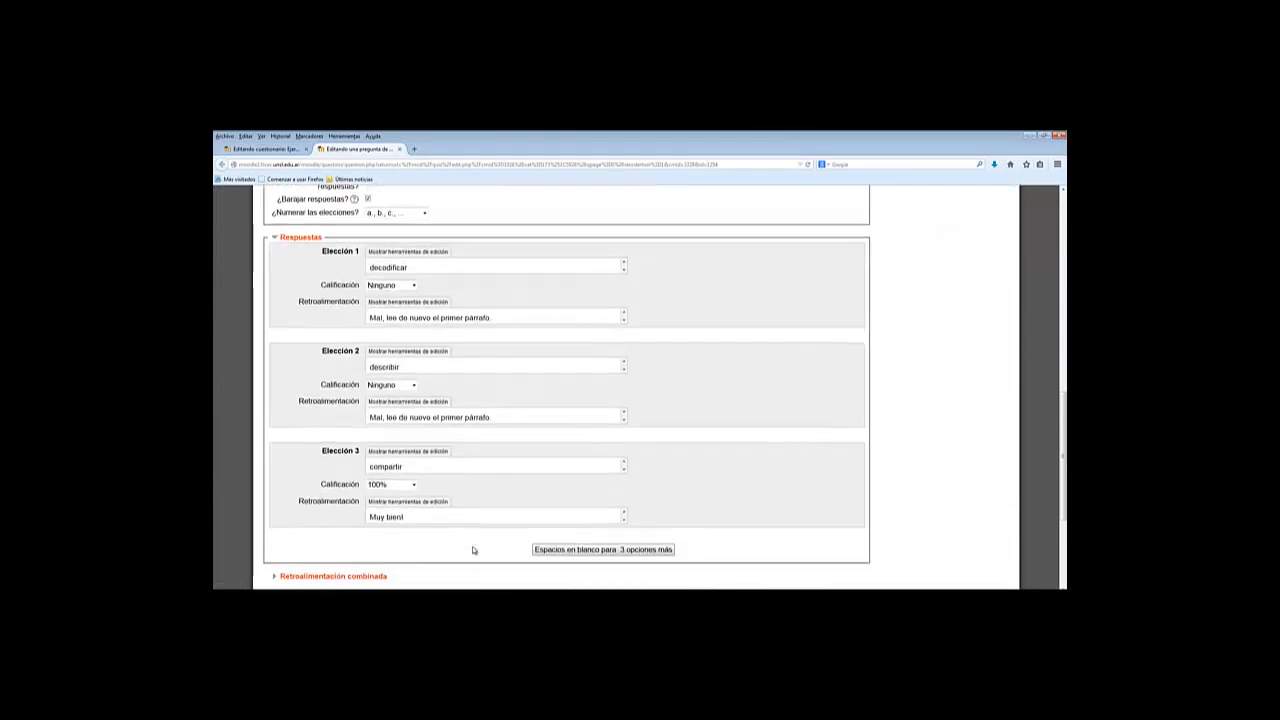
pyautogui.click(400, 149)
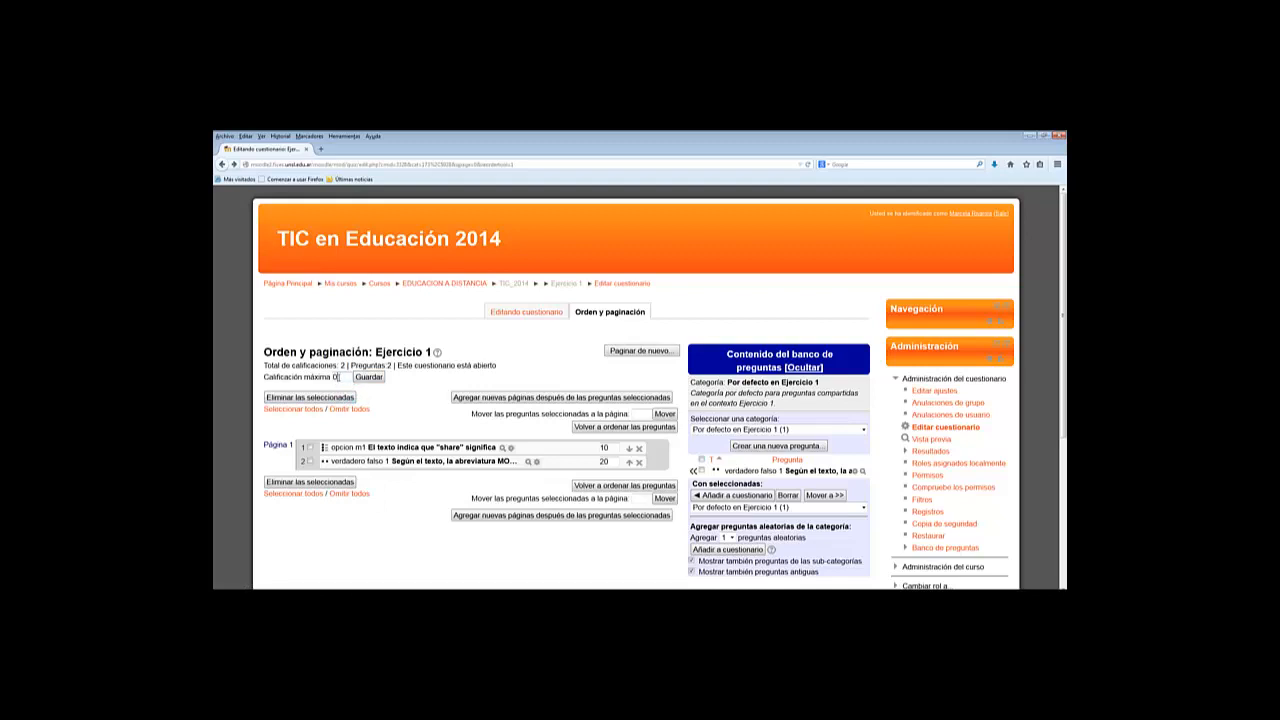
# - Set the quiz's Calificación máxima to 10 and save it
pyautogui.click(342, 376)
pyautogui.press('BackSpace')
pyautogui.write('10')
pyautogui.click(372, 378)
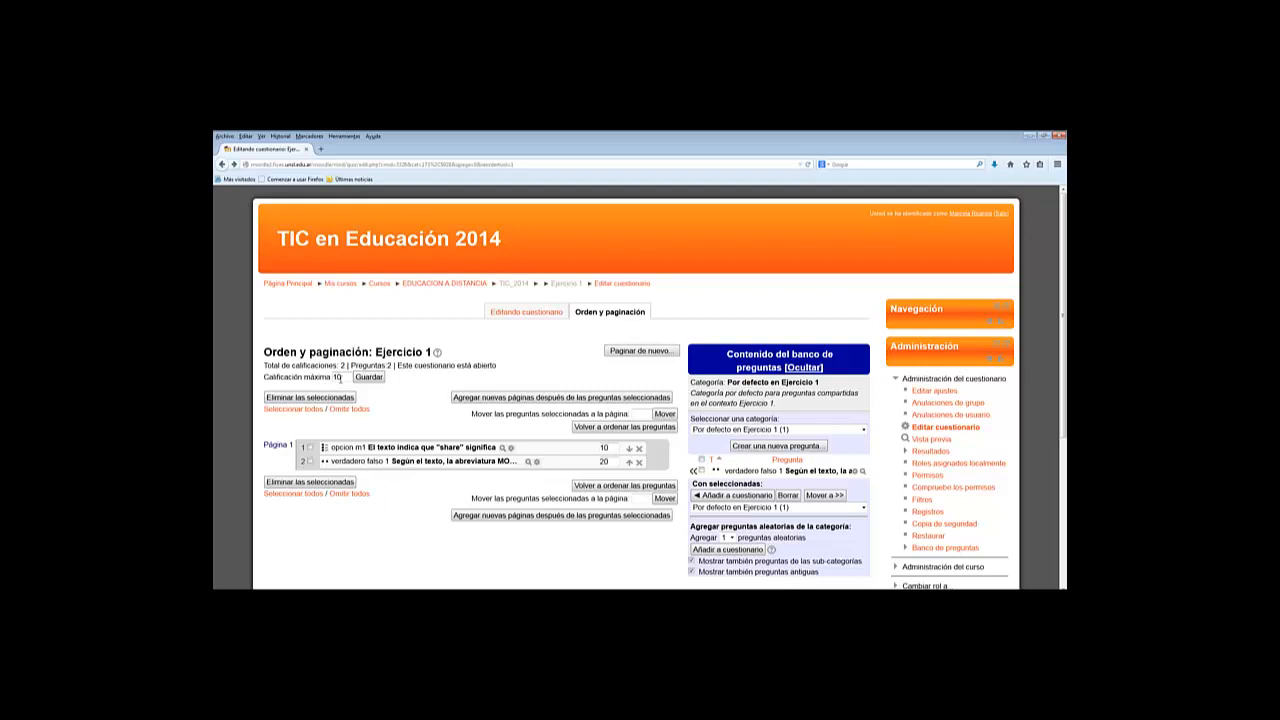
# - Open the settings of Ejercicio 1 and set Visible to Mostrar in the common module settings
pyautogui.click(519, 314)
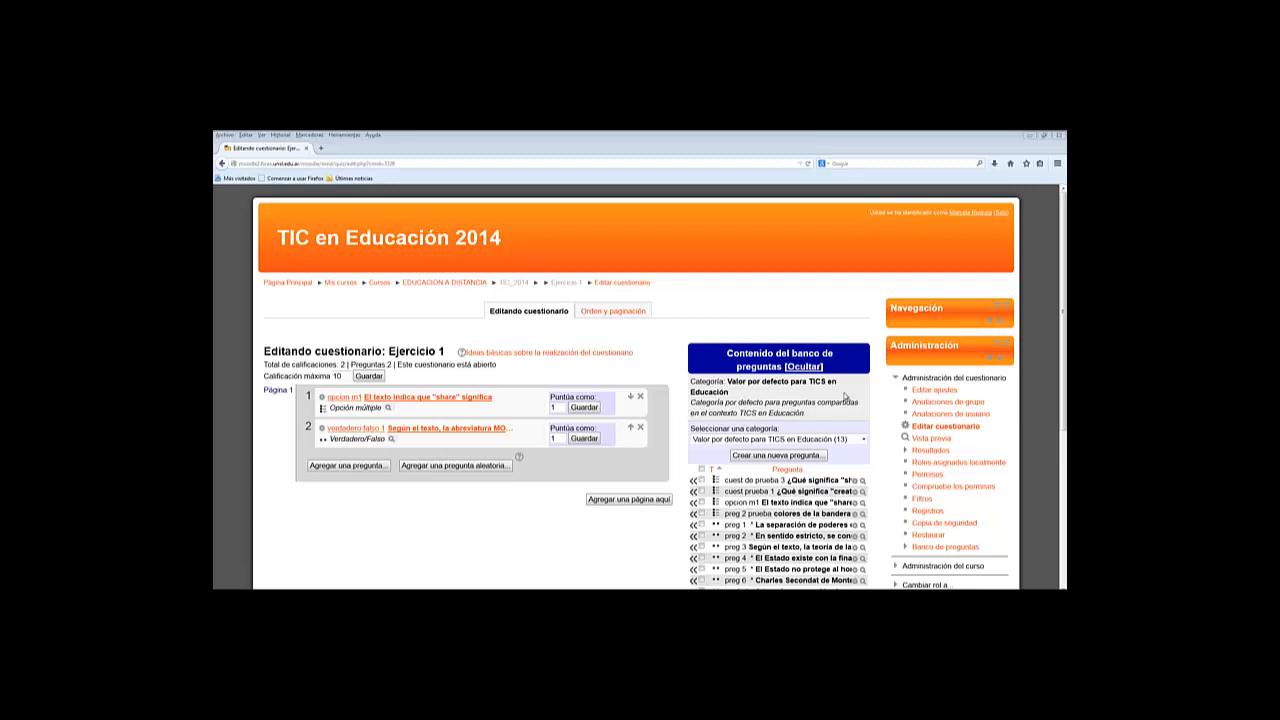
pyautogui.click(917, 390)
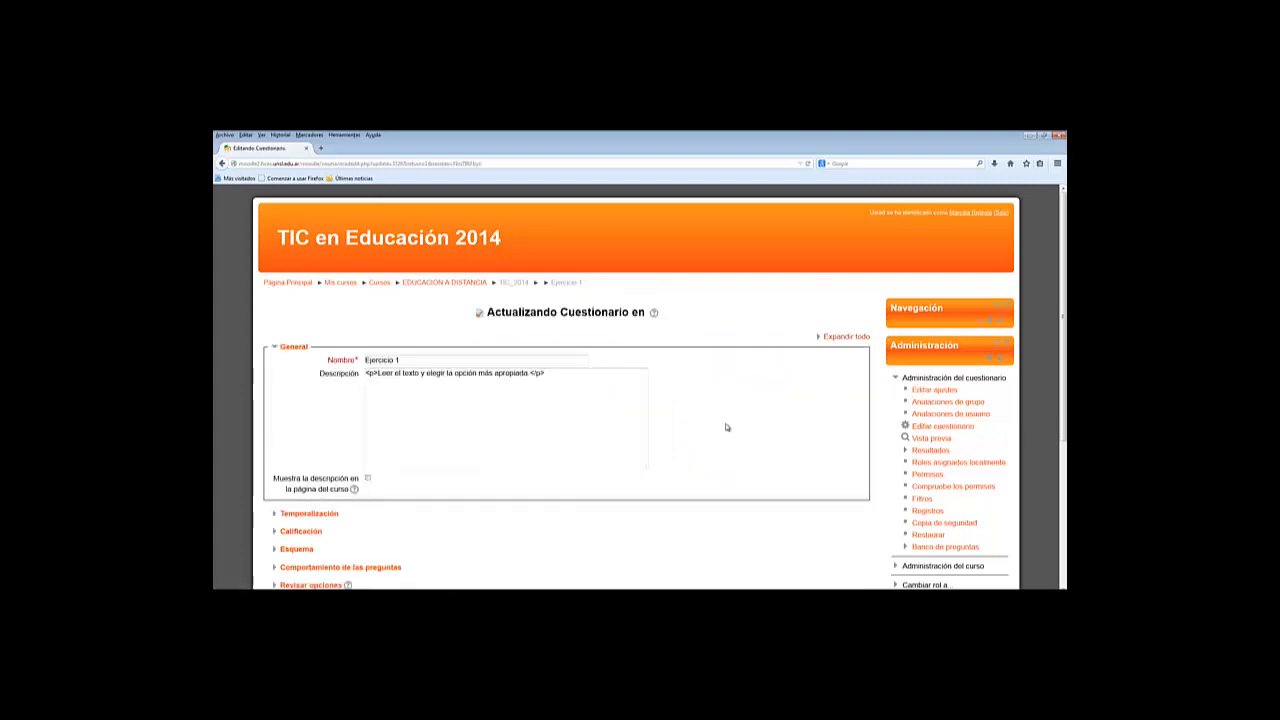
pyautogui.scroll(-3, 503, 477)
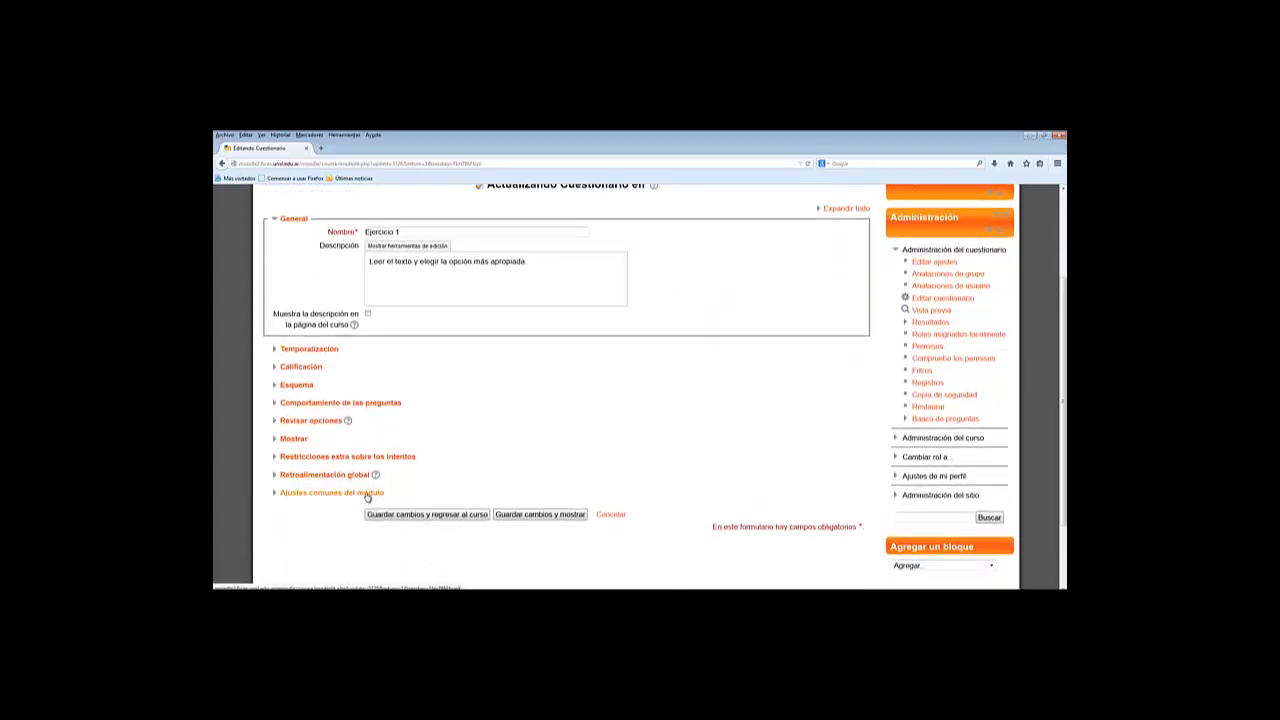
pyautogui.click(366, 494)
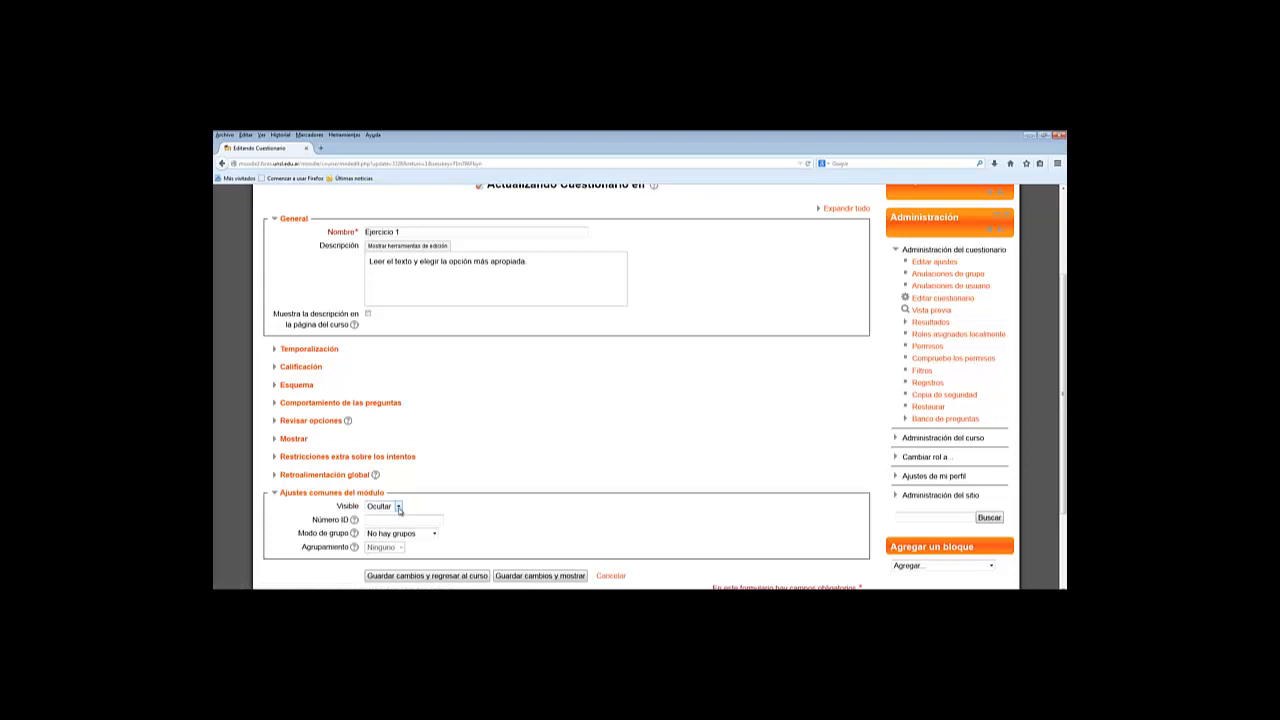
pyautogui.click(398, 507)
pyautogui.click(383, 518)
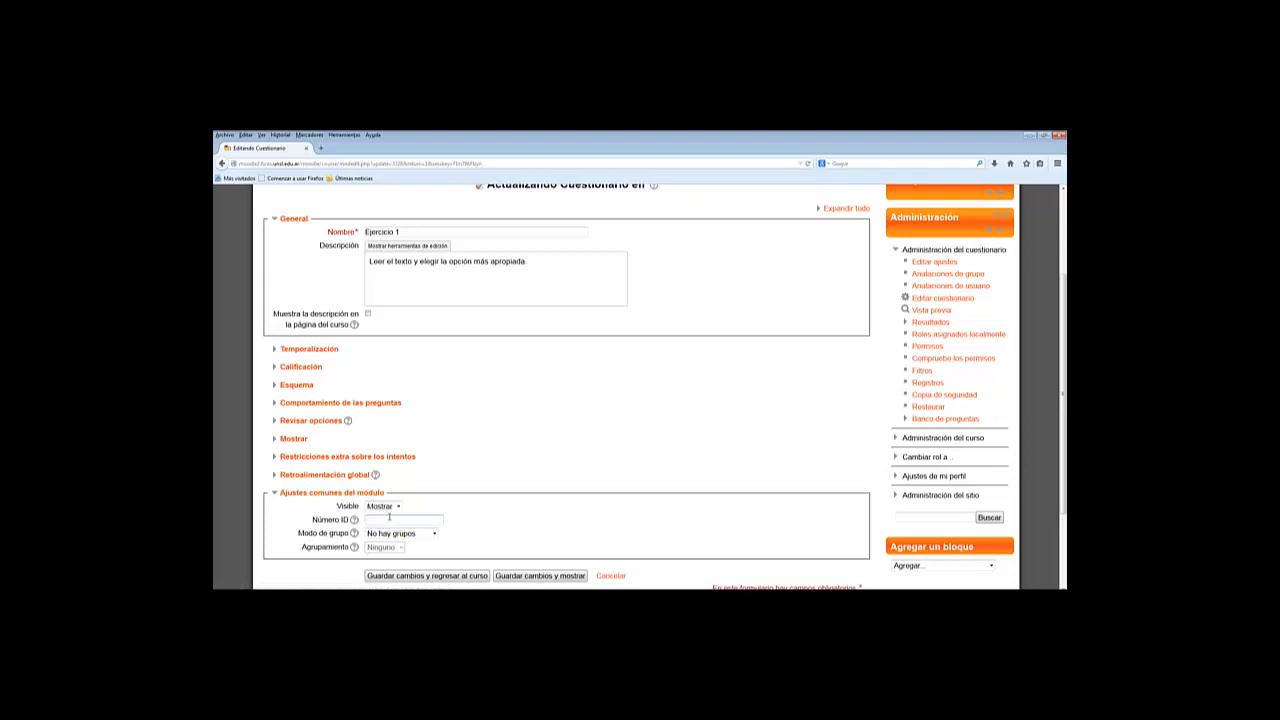
# - Save the Ejercicio 1 settings, returning to the course, and switch the role to Estudiante
pyautogui.click(424, 577)
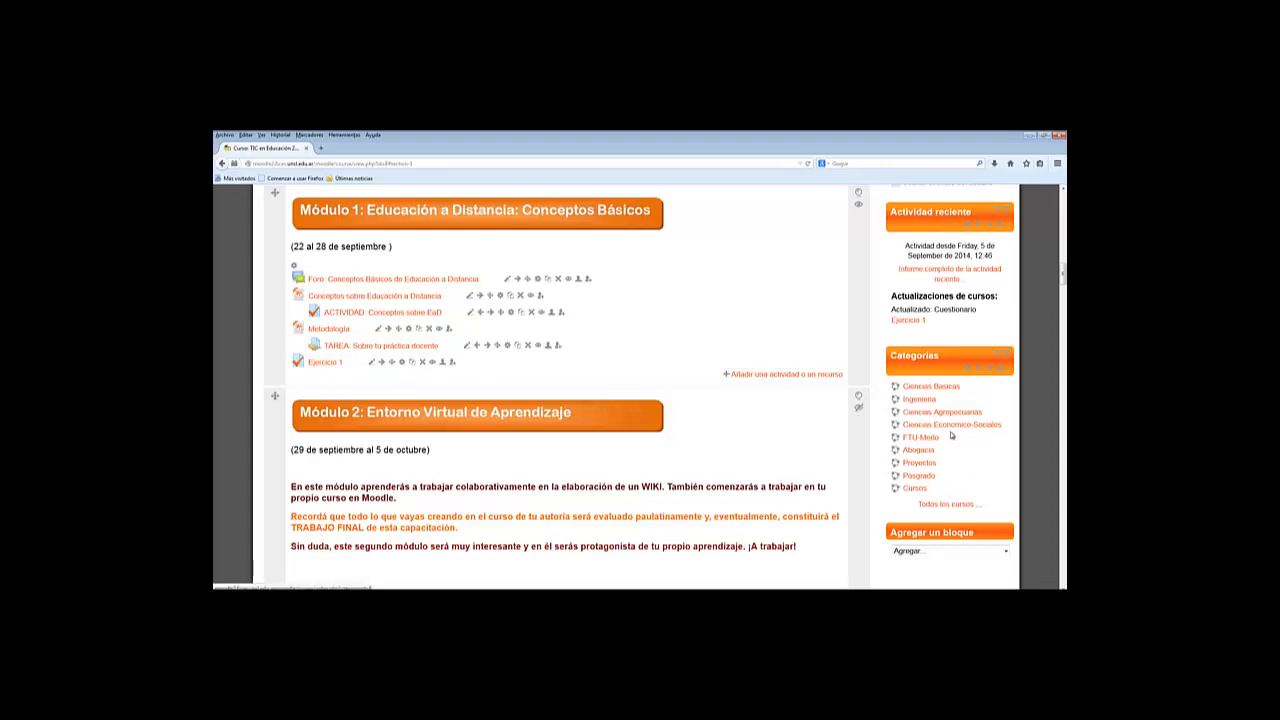
pyautogui.scroll(3, 951, 435)
pyautogui.scroll(10, 951, 435)
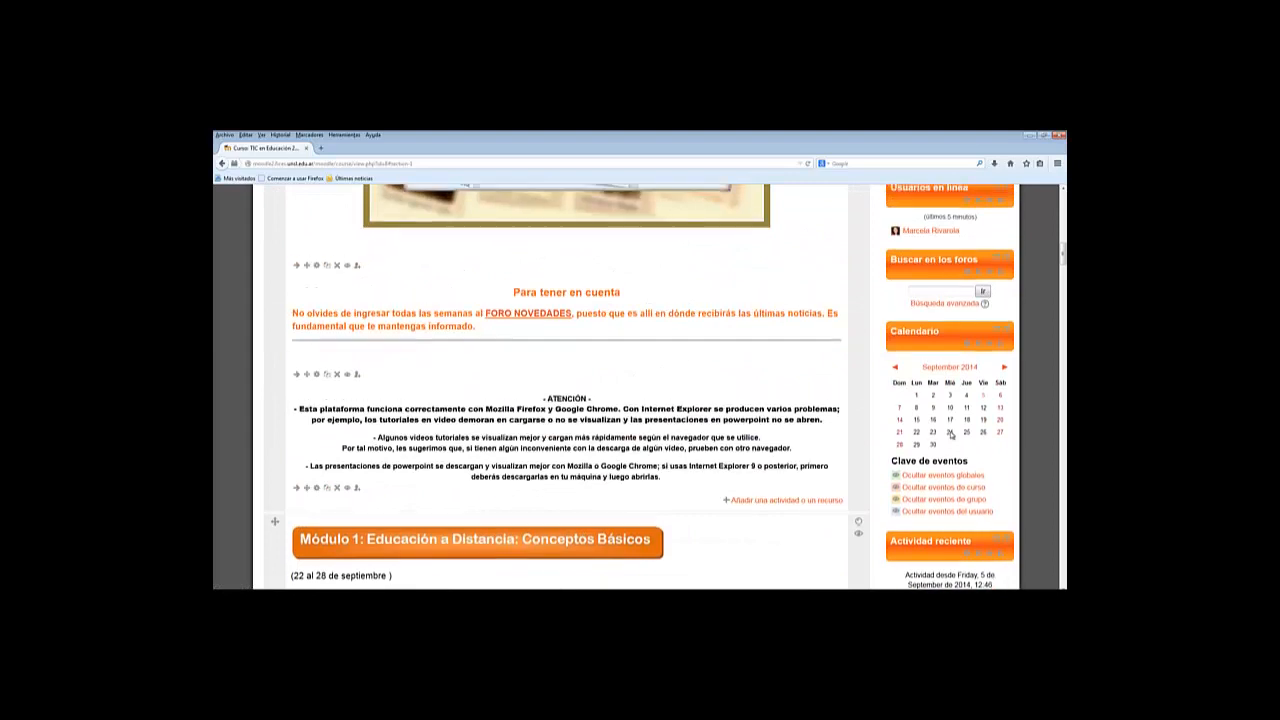
pyautogui.scroll(4, 951, 435)
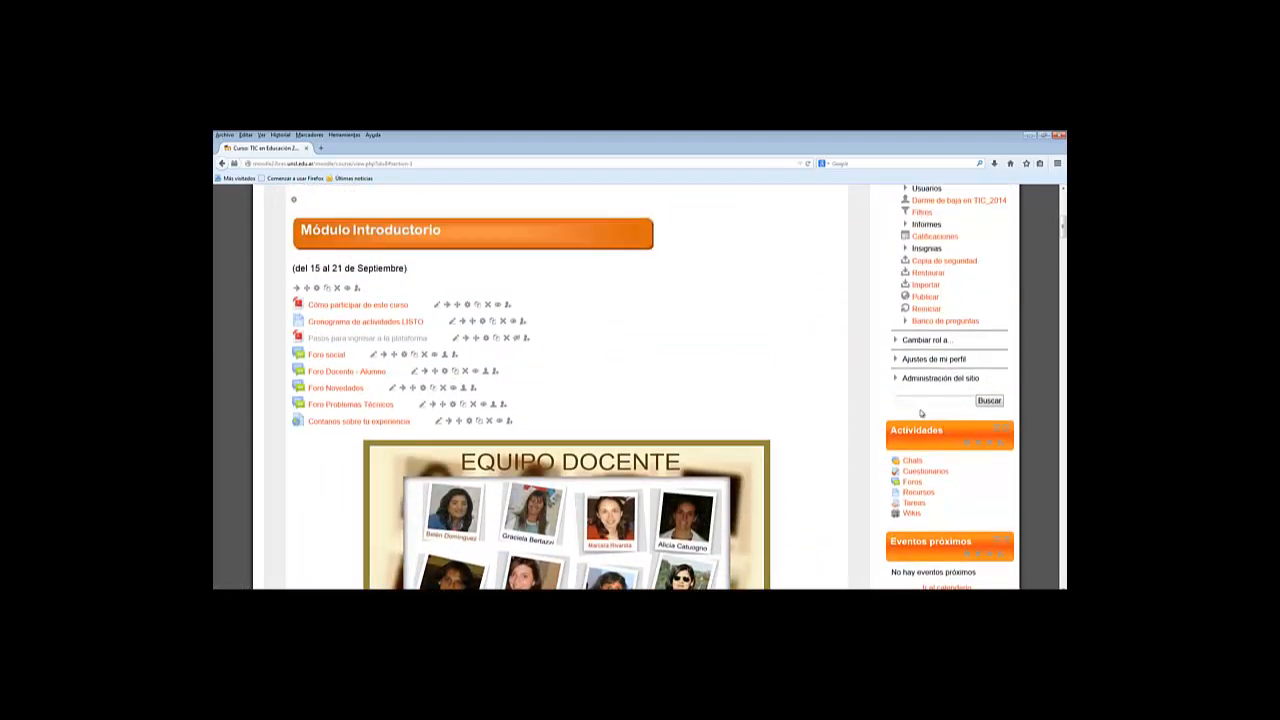
pyautogui.click(897, 345)
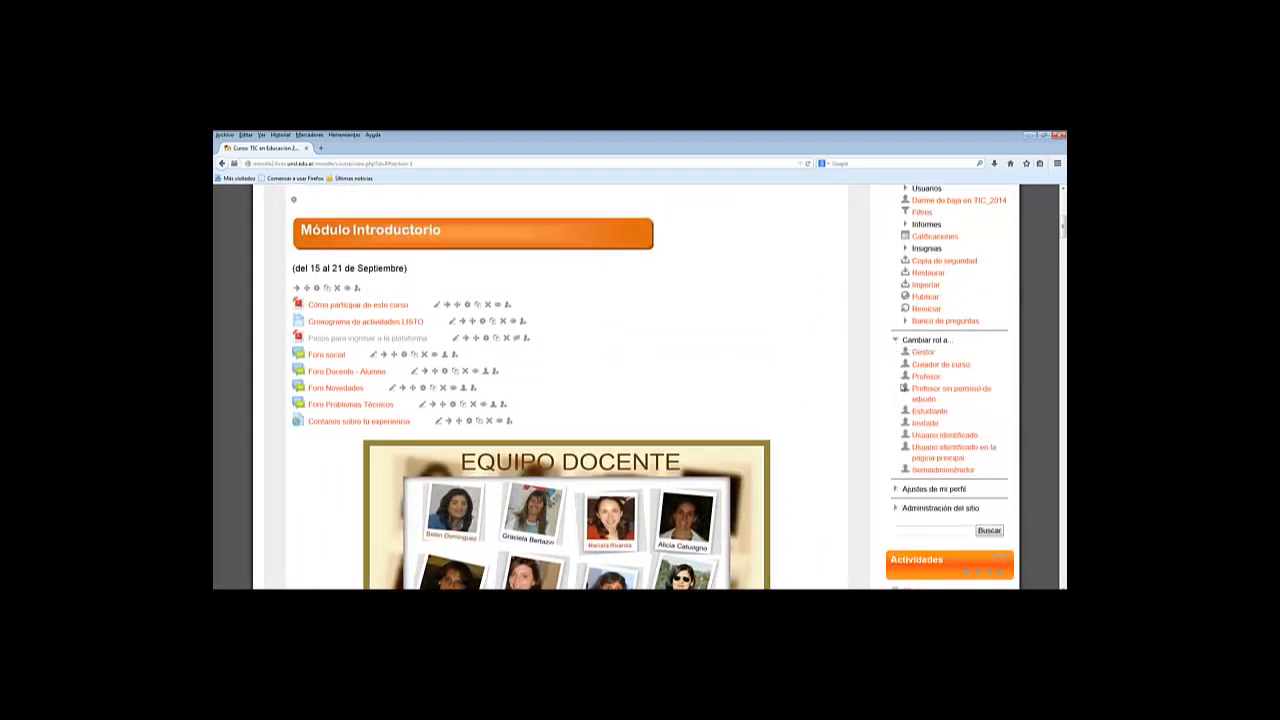
pyautogui.click(926, 412)
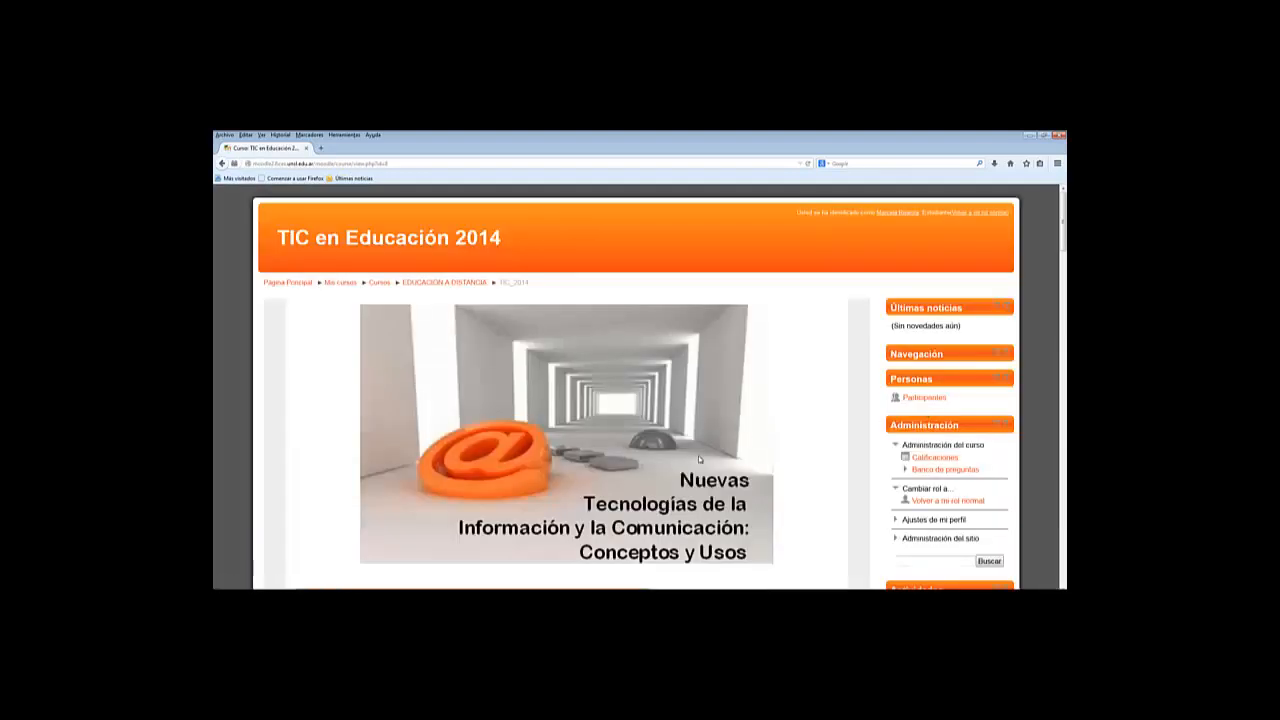
# - Open Ejercicio 1 in Módulo 1 as a student and start an attempt, accepting the attempt limit
pyautogui.scroll(-10, 702, 458)
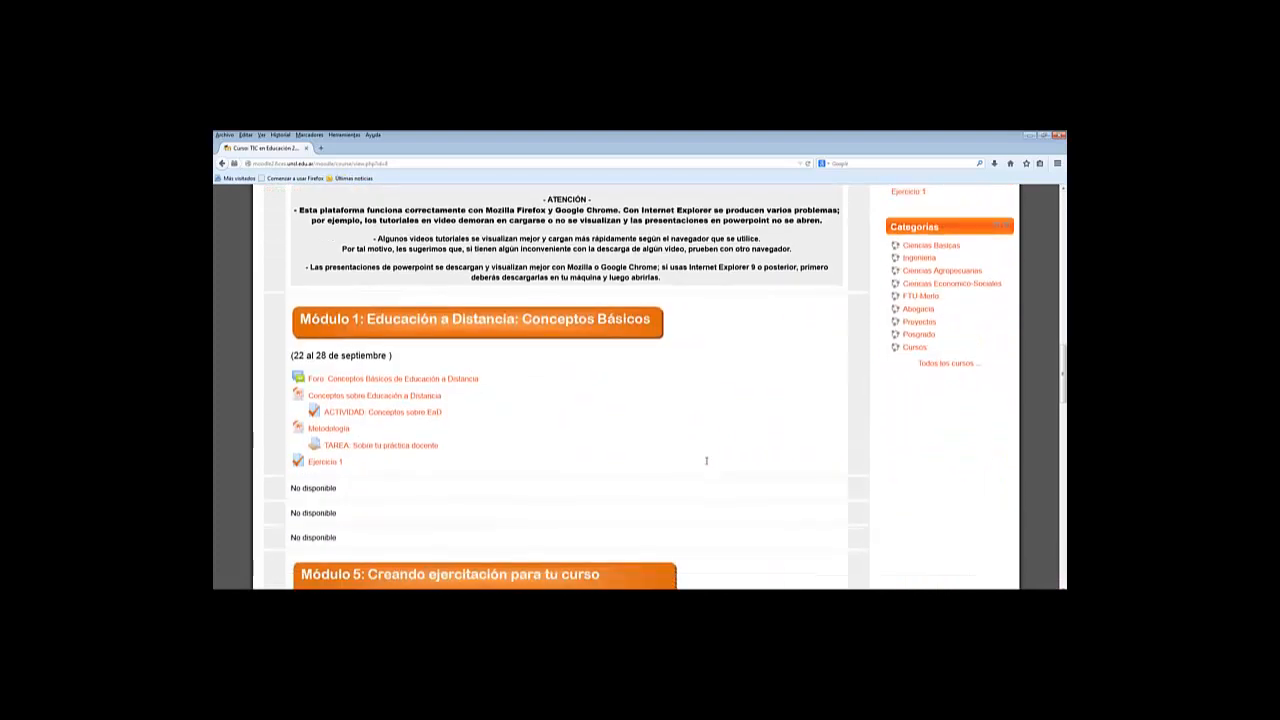
pyautogui.click(325, 464)
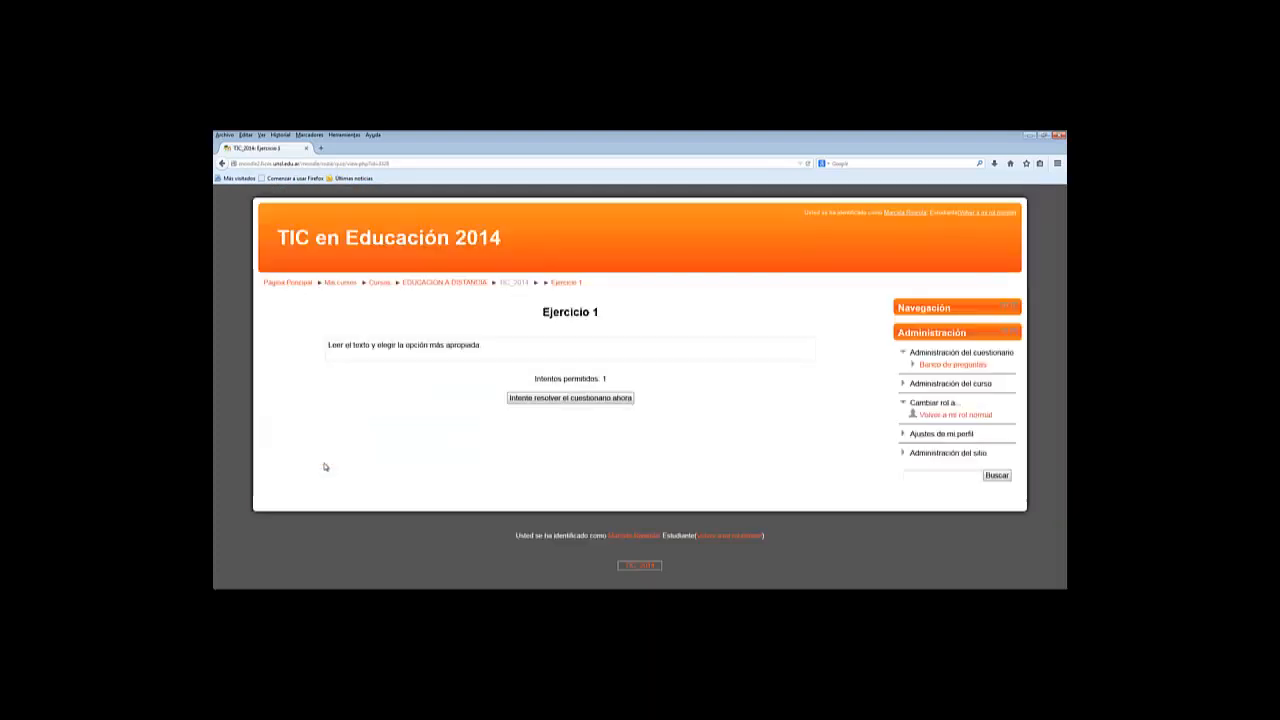
pyautogui.click(564, 399)
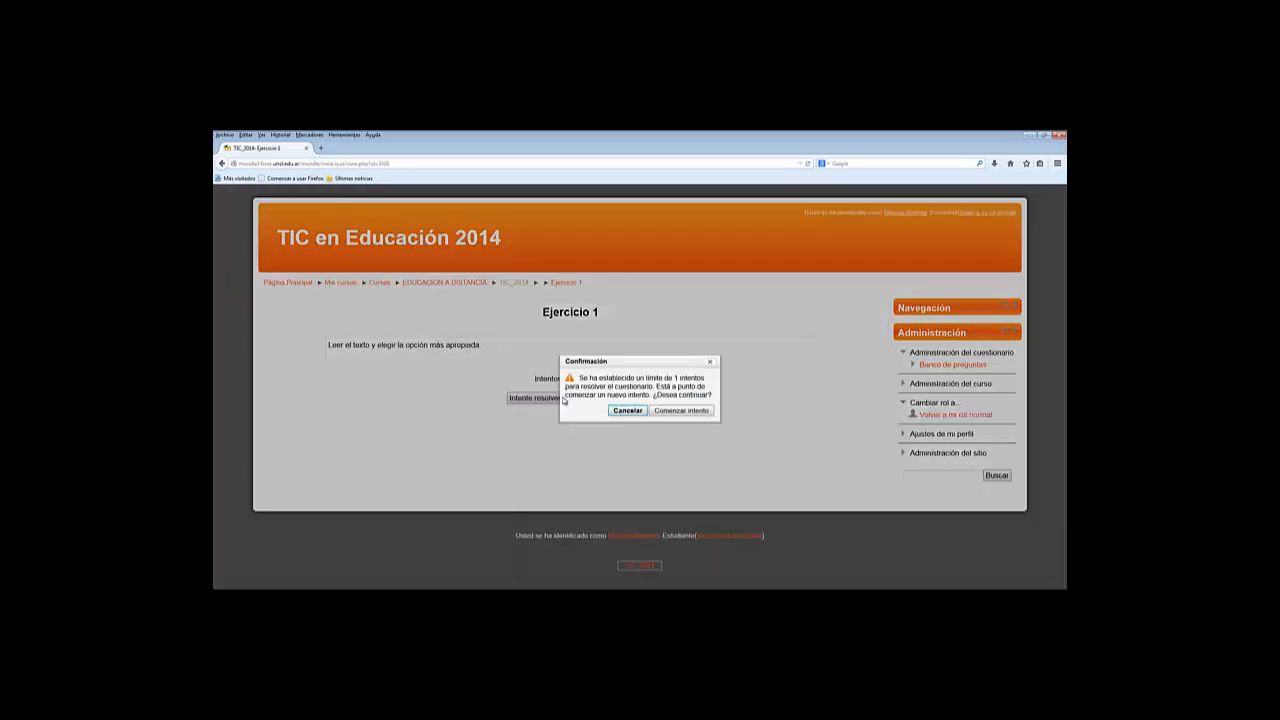
pyautogui.click(667, 411)
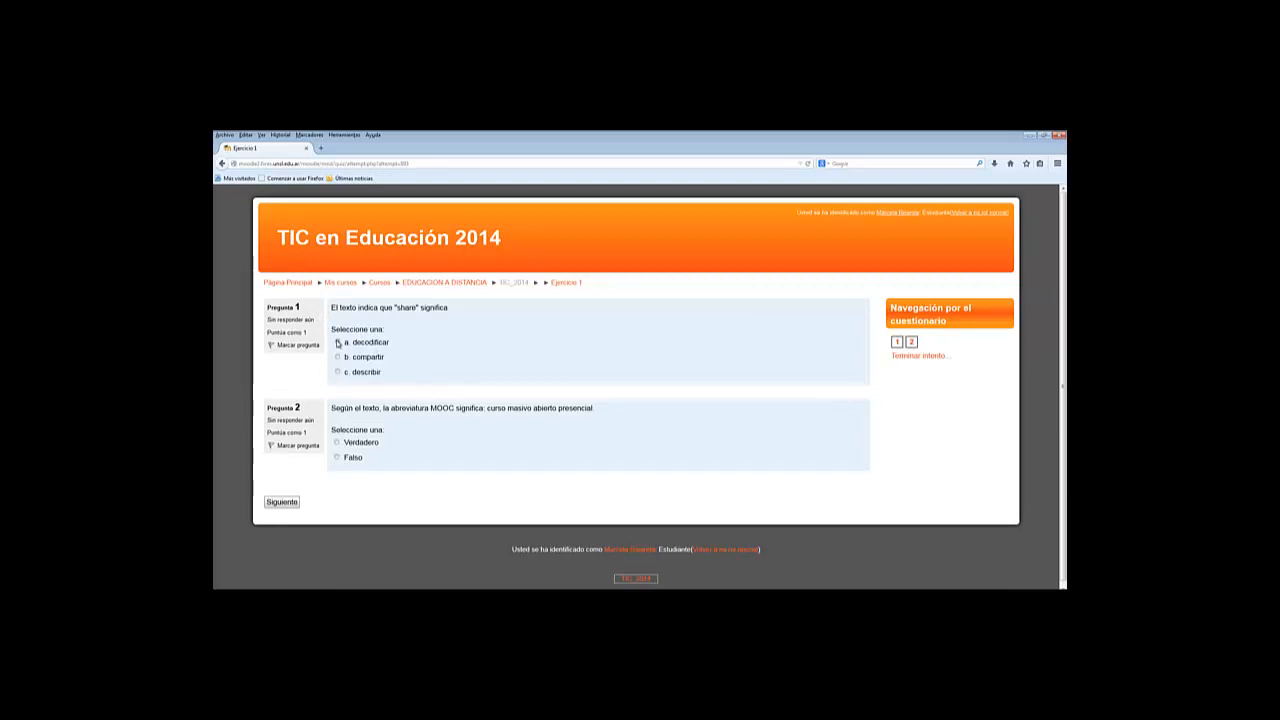
# - Answer question 1 with "decodificar" and question 2 with "Falso", and submit the whole attempt for grading
pyautogui.click(338, 343)
pyautogui.click(336, 459)
pyautogui.click(281, 503)
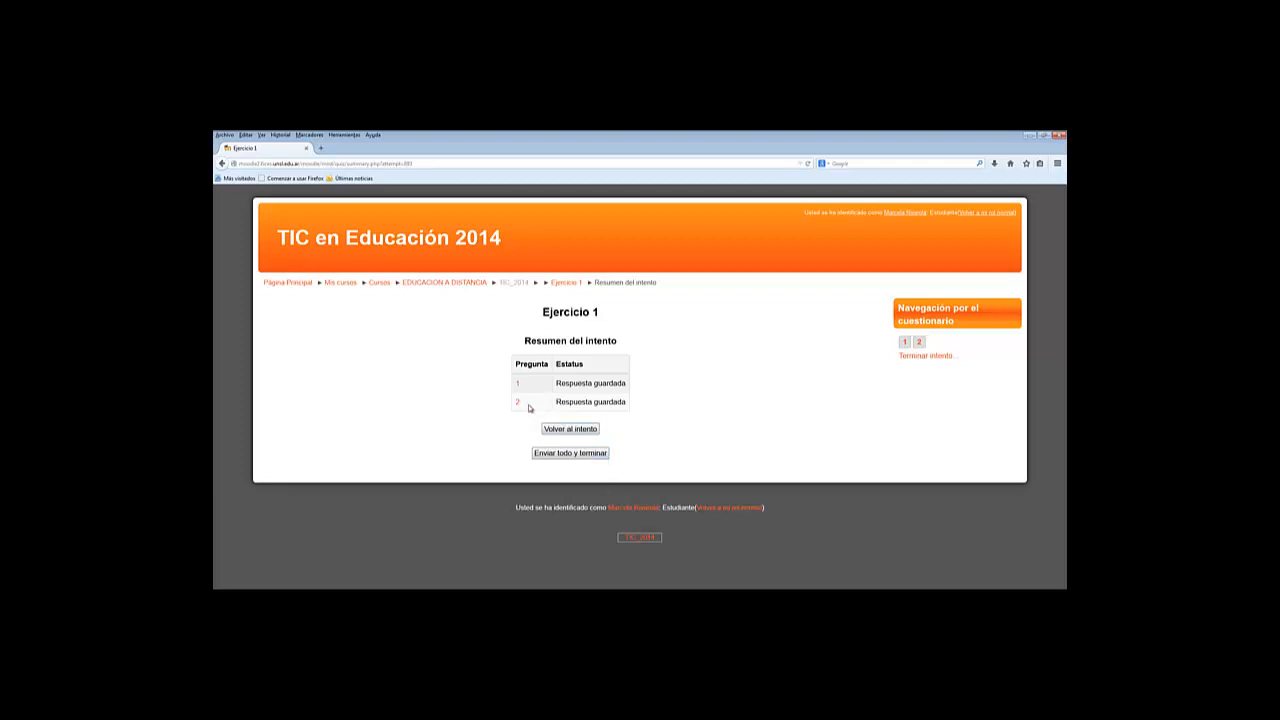
pyautogui.click(577, 457)
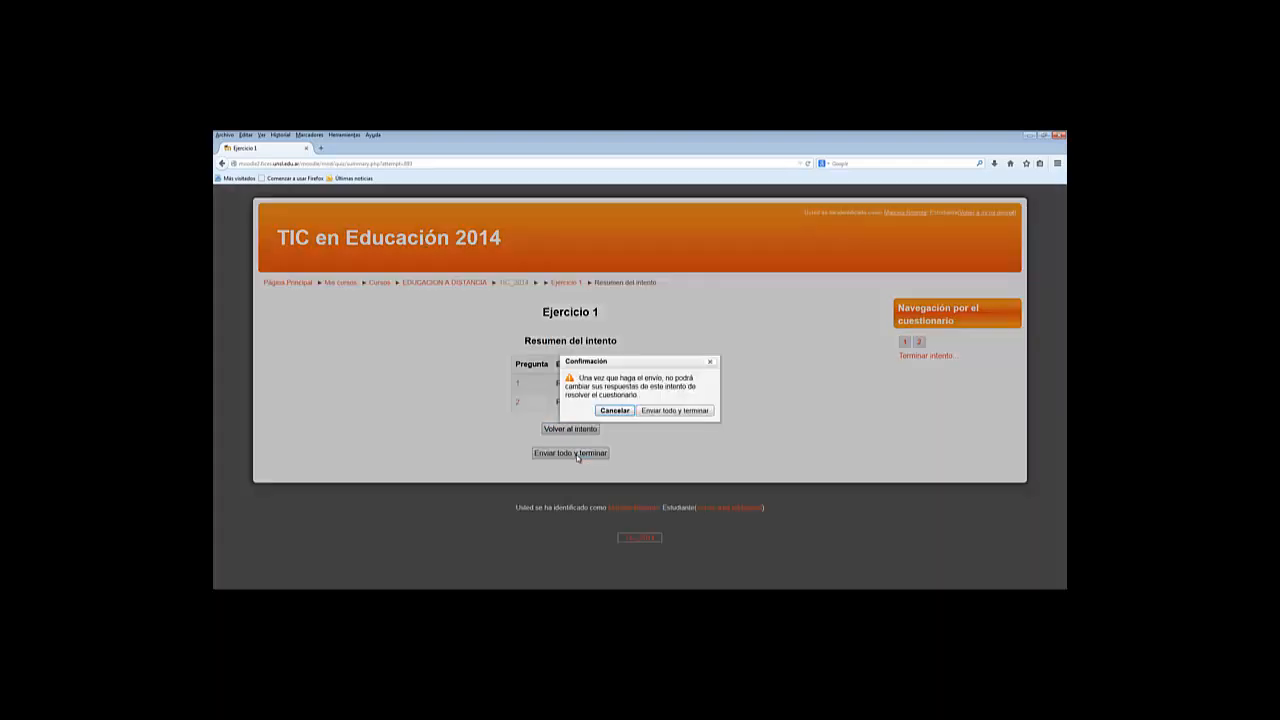
pyautogui.click(673, 411)
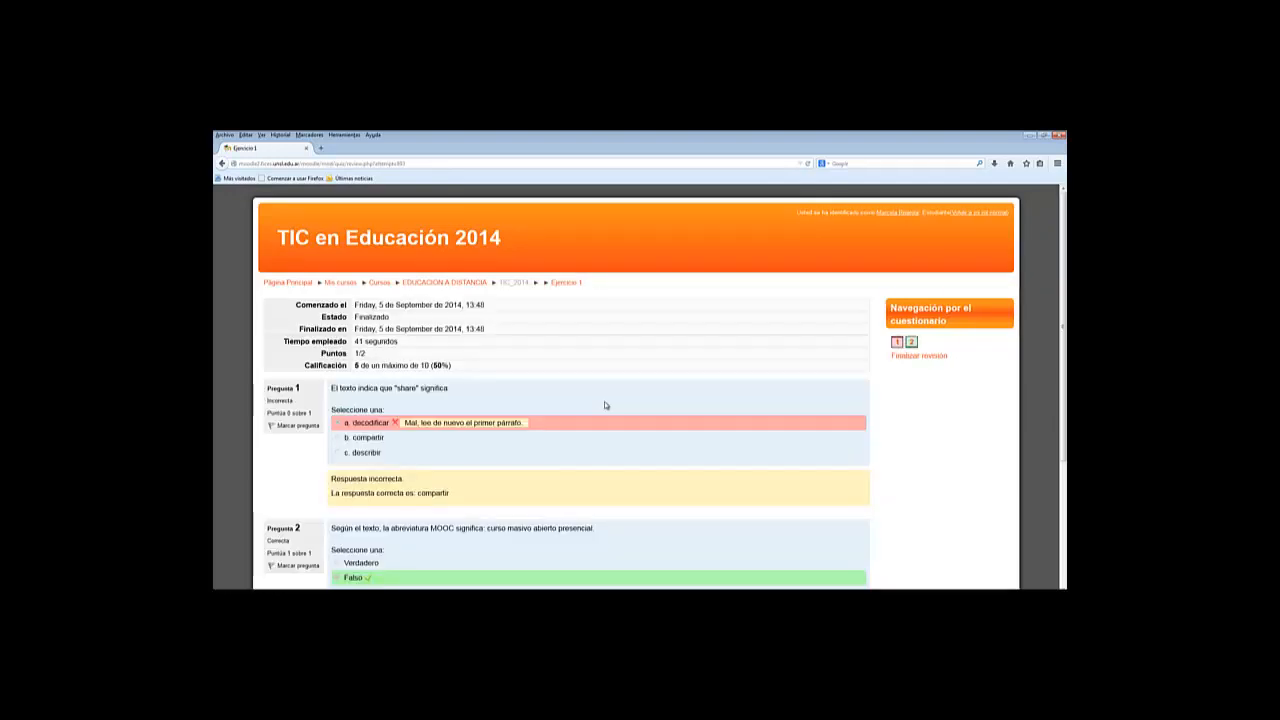
# - Examine the attempt's grade, marked answers and feedback for both questions, and finish the review
pyautogui.scroll(-1, 609, 406)
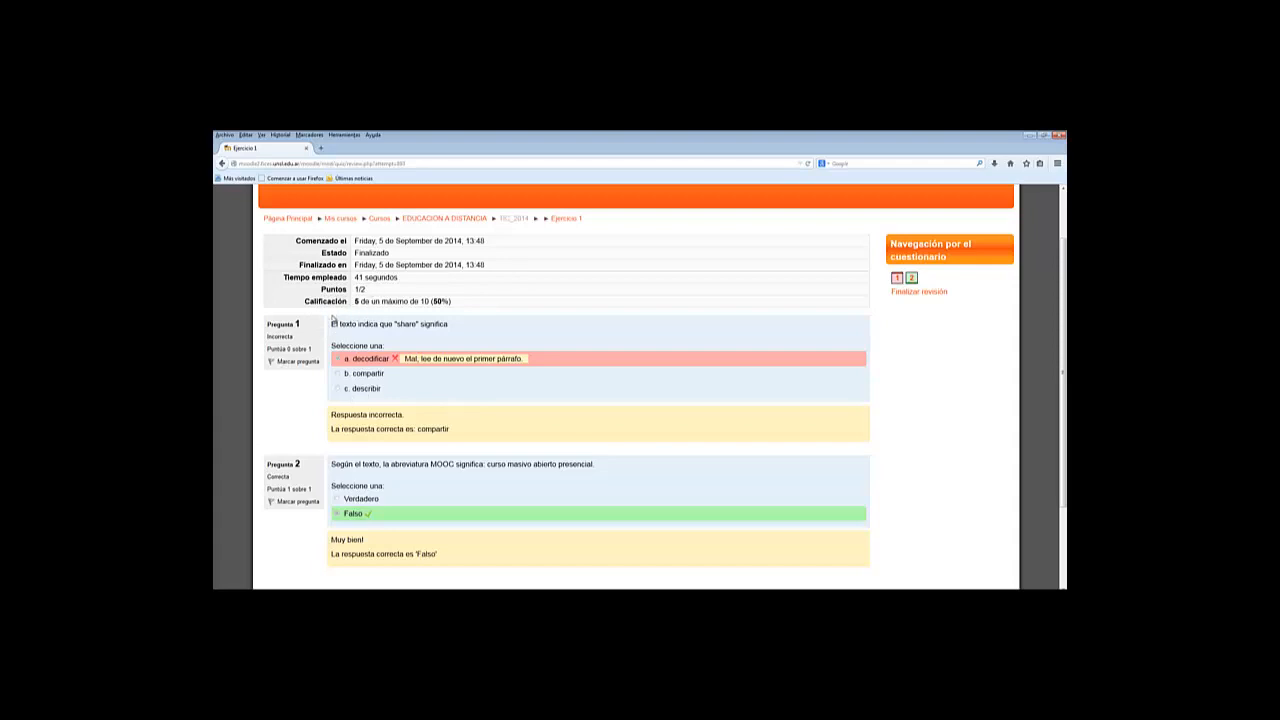
pyautogui.scroll(-2, 486, 456)
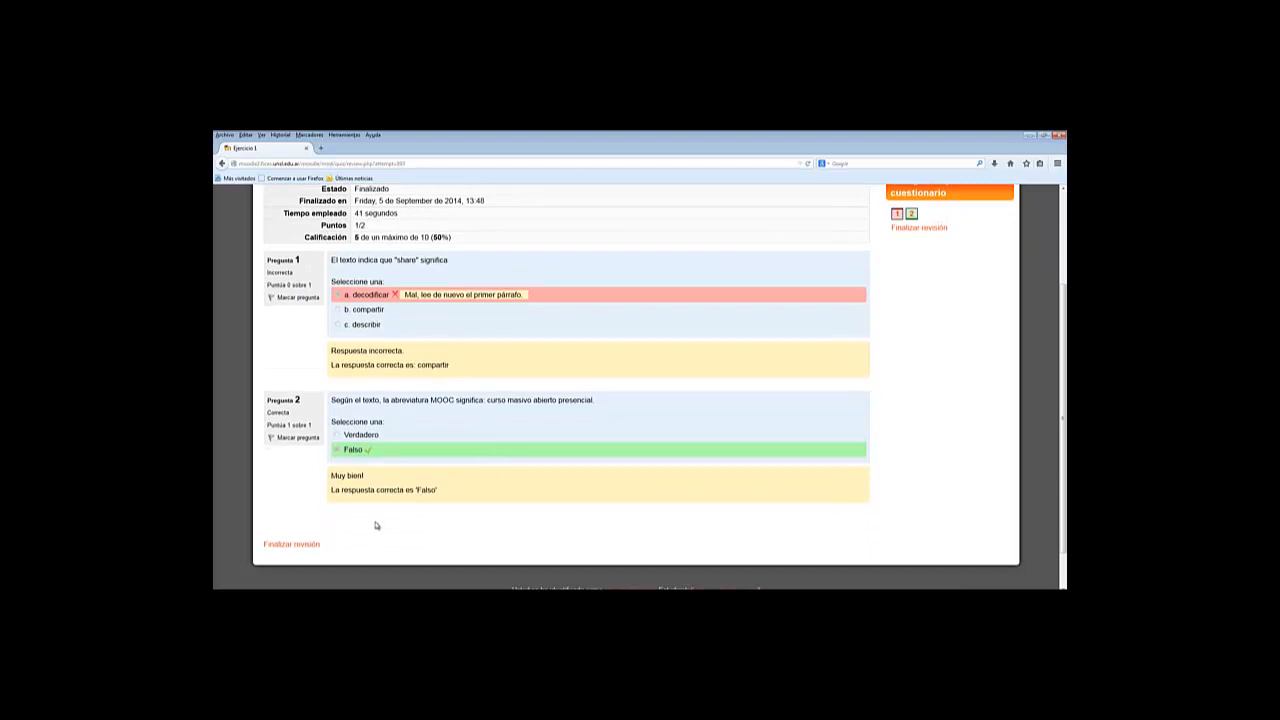
pyautogui.click(303, 548)
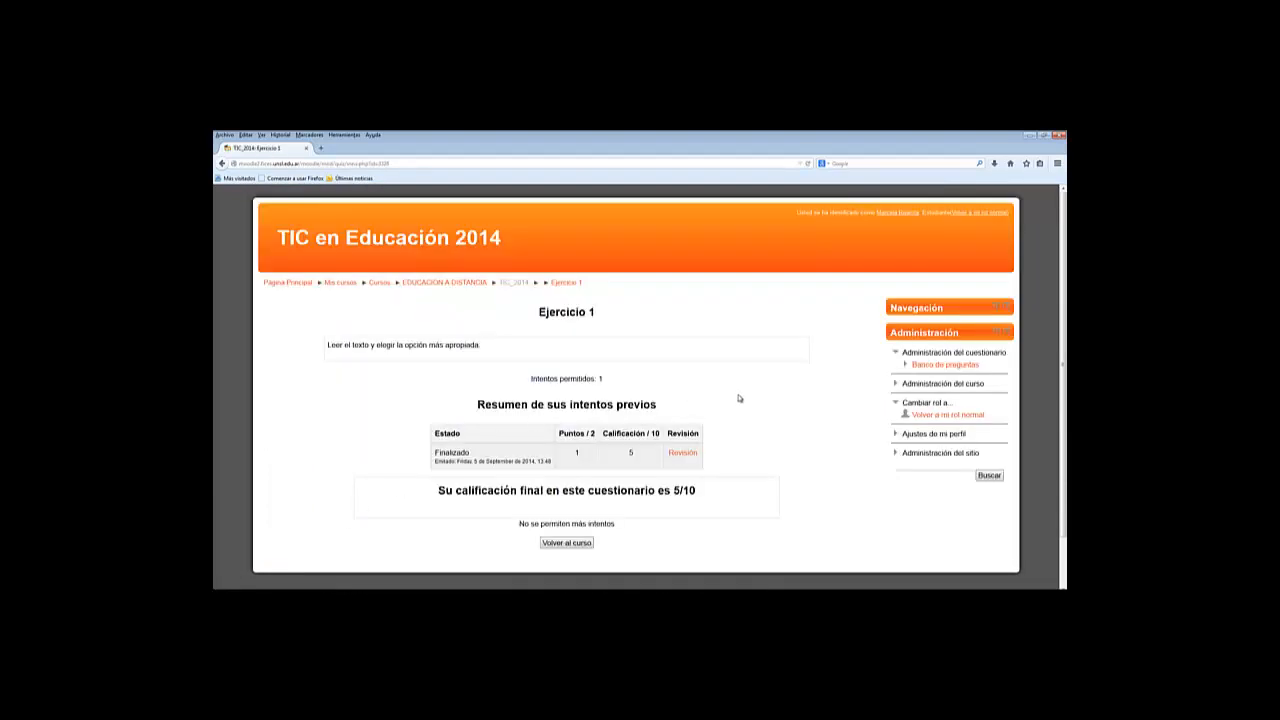
# - Return to the normal role and select the question bank category "Por defecto en Ejercicio 1" on the quiz editing page
pyautogui.click(941, 416)
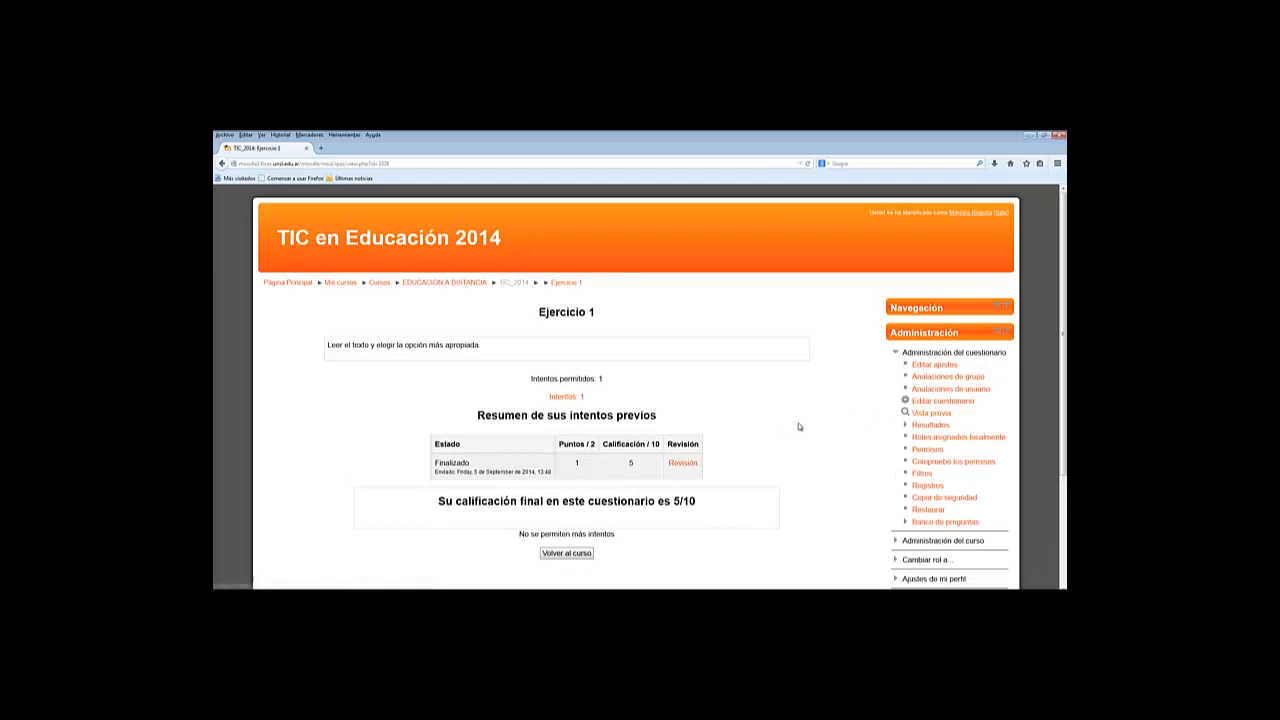
pyautogui.click(919, 407)
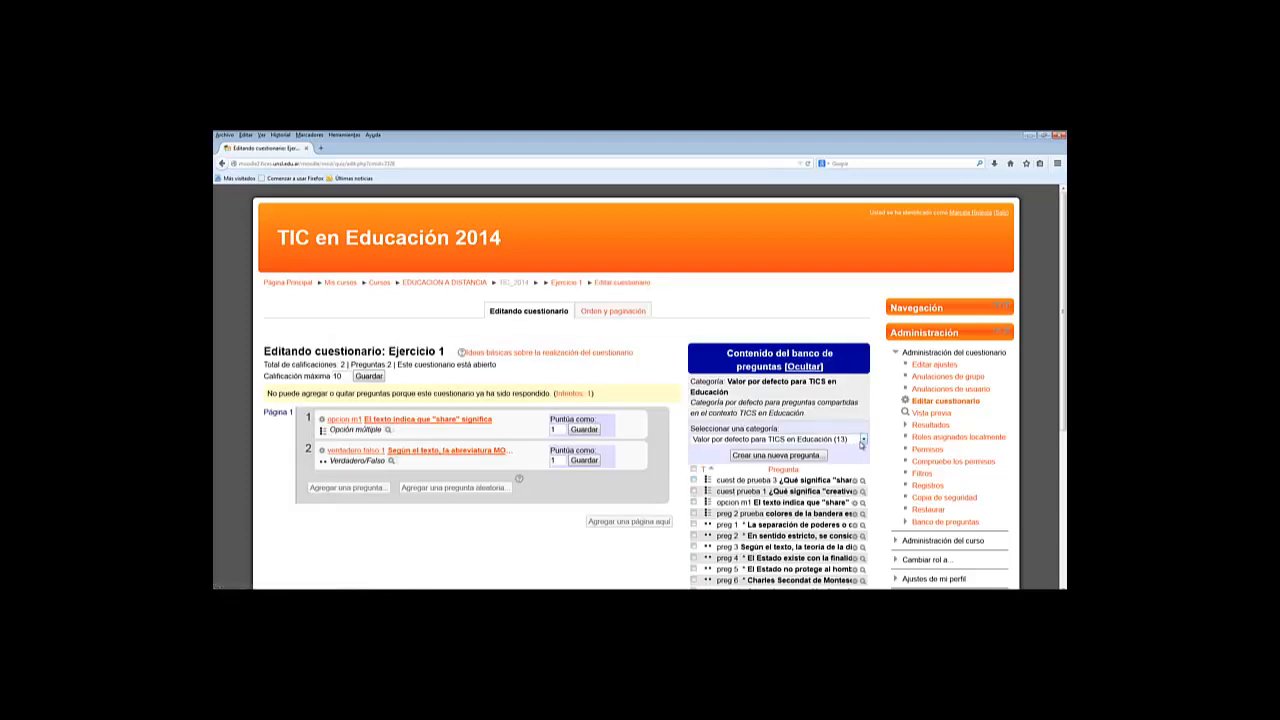
pyautogui.click(866, 441)
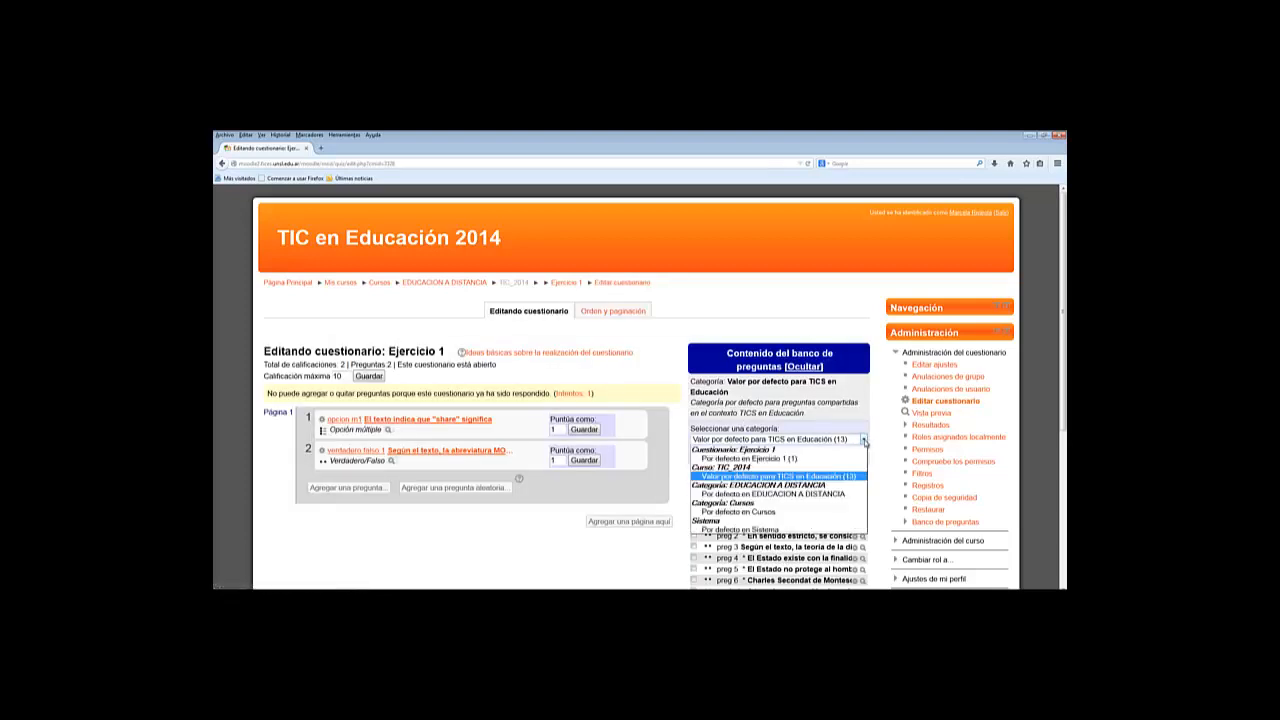
pyautogui.click(793, 459)
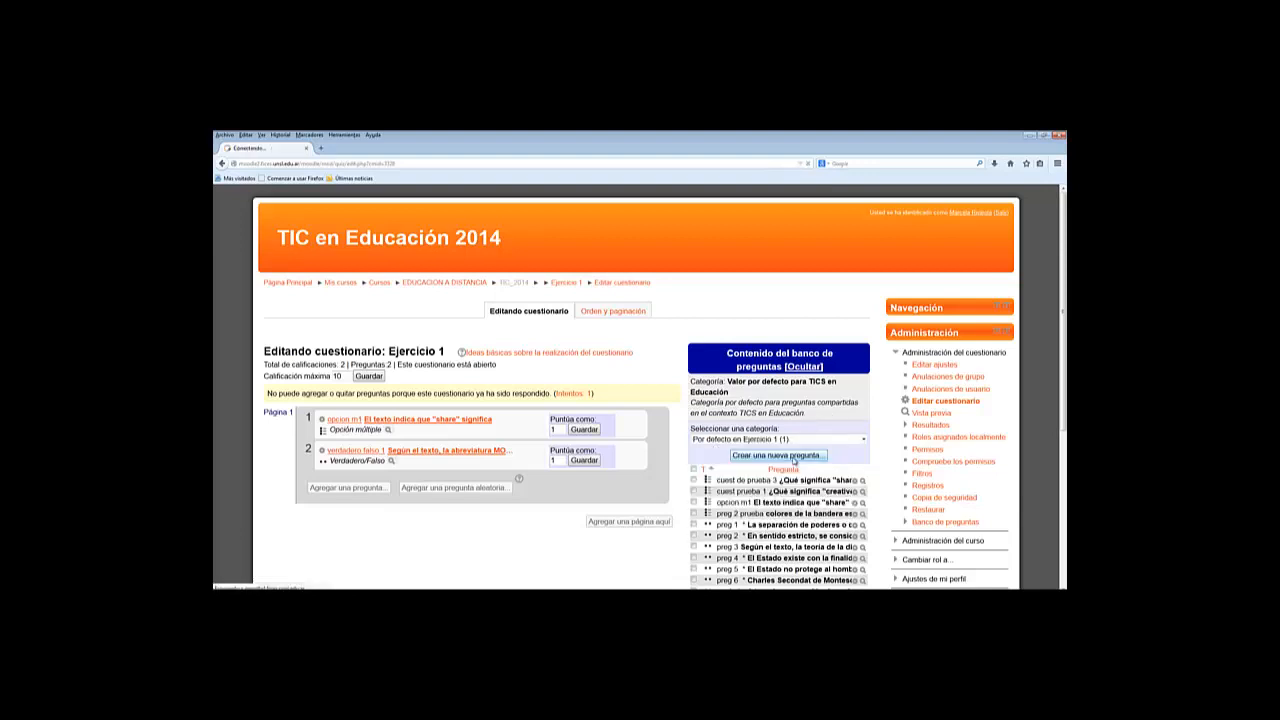